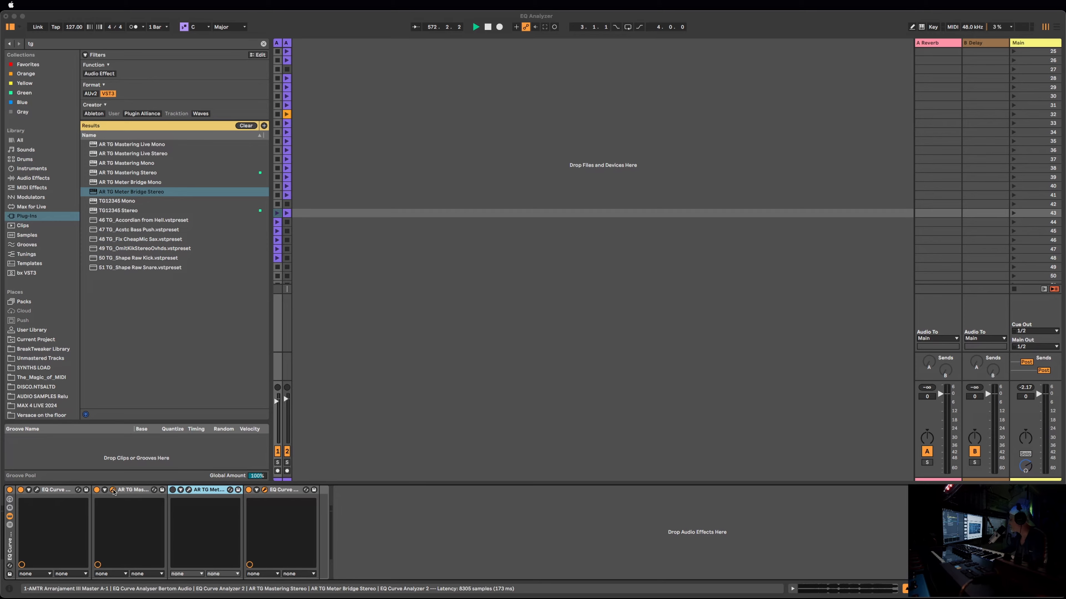
Open the AR TG Mastering Stereo plug-in and boost the gain of the Tone module's 8.1 kHz band
{"action": "left_click", "coordinate": [114, 492]}
{"action": "scroll", "coordinate": [93, 432], "scroll_direction": "down", "scroll_amount": 3}
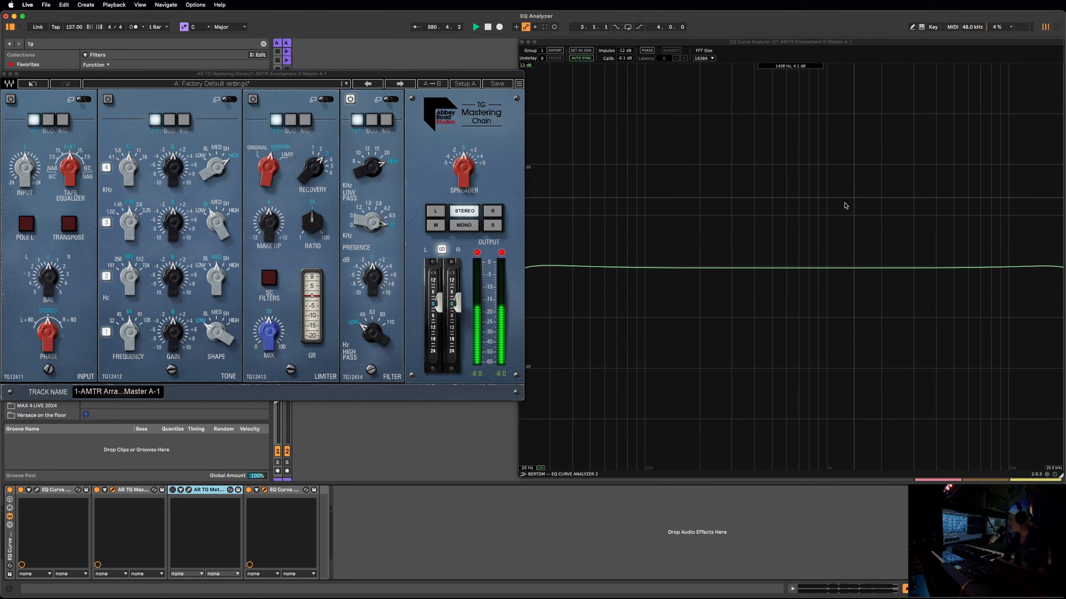
{"action": "left_click_drag", "start_coordinate": [174, 172], "coordinate": [174, 166]}
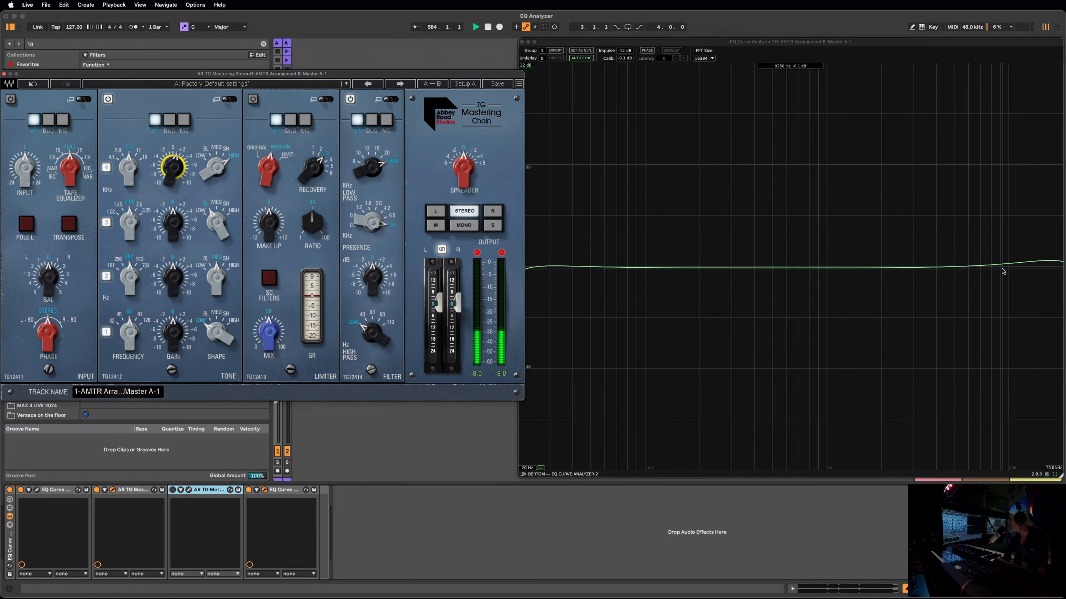
{"action": "left_click_drag", "start_coordinate": [188, 172], "coordinate": [187, 167]}
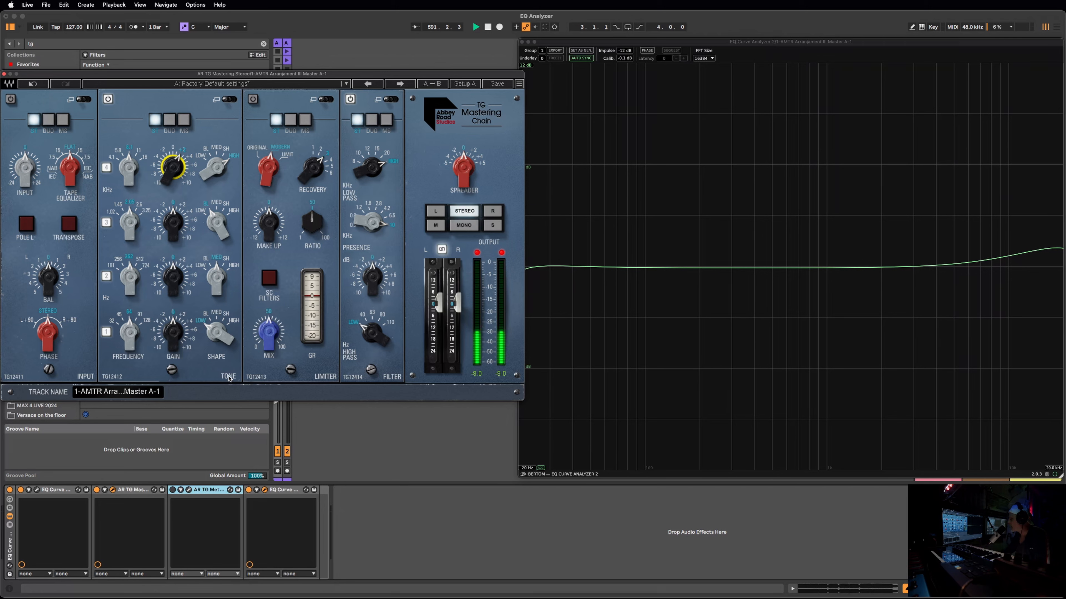
Return band 4 of the Tone module to 0 gain and boost the gains of bands 1 and 2
{"action": "left_click_drag", "start_coordinate": [187, 194], "coordinate": [171, 274]}
{"action": "left_click_drag", "start_coordinate": [190, 323], "coordinate": [191, 308]}
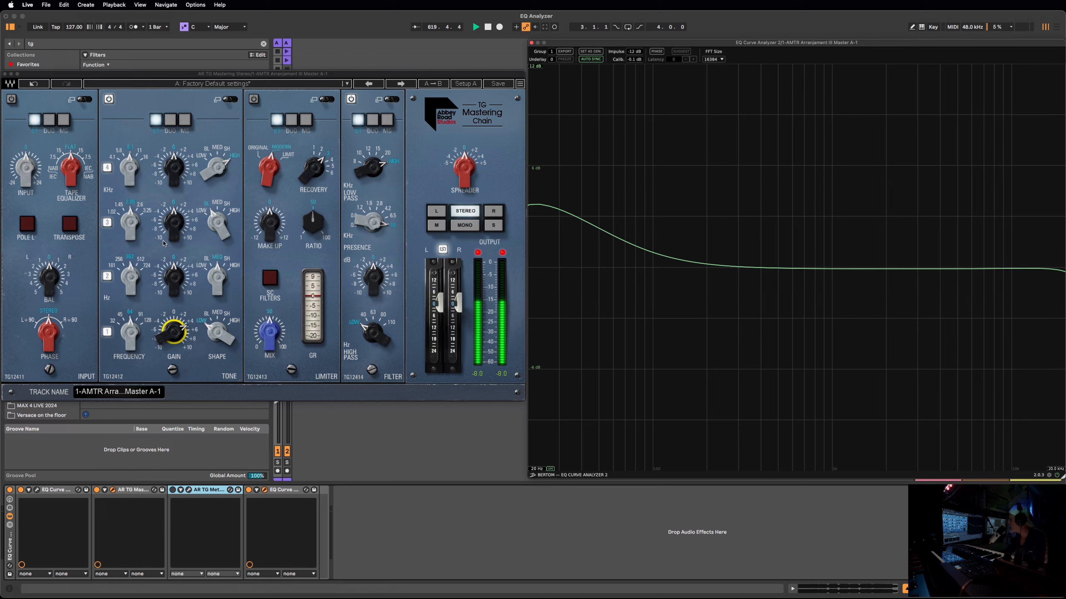
{"action": "left_click_drag", "start_coordinate": [174, 288], "coordinate": [174, 275]}
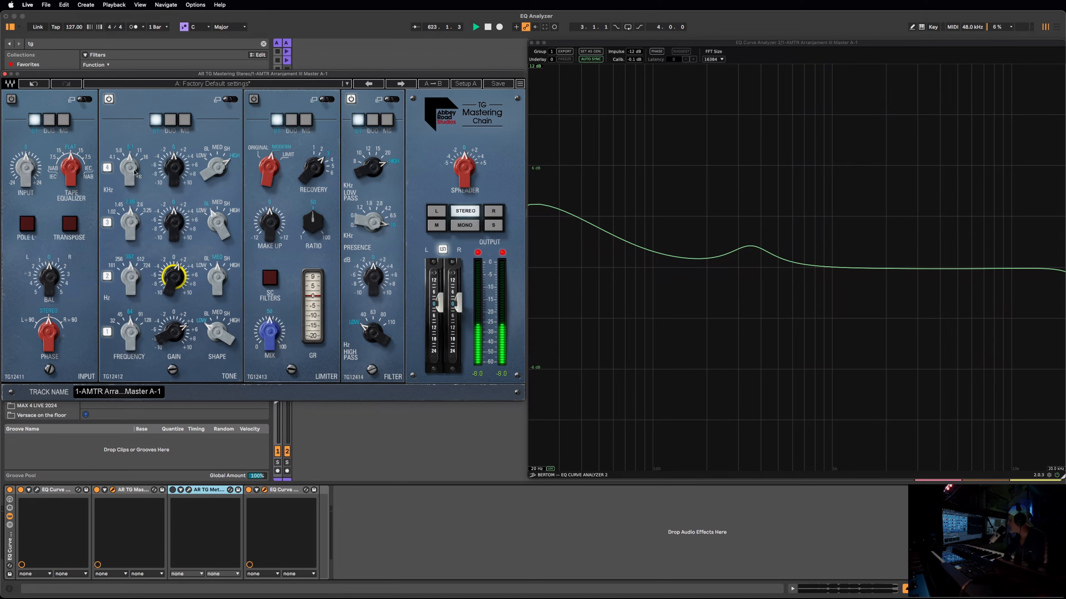
{"action": "left_click_drag", "start_coordinate": [123, 272], "coordinate": [123, 279]}
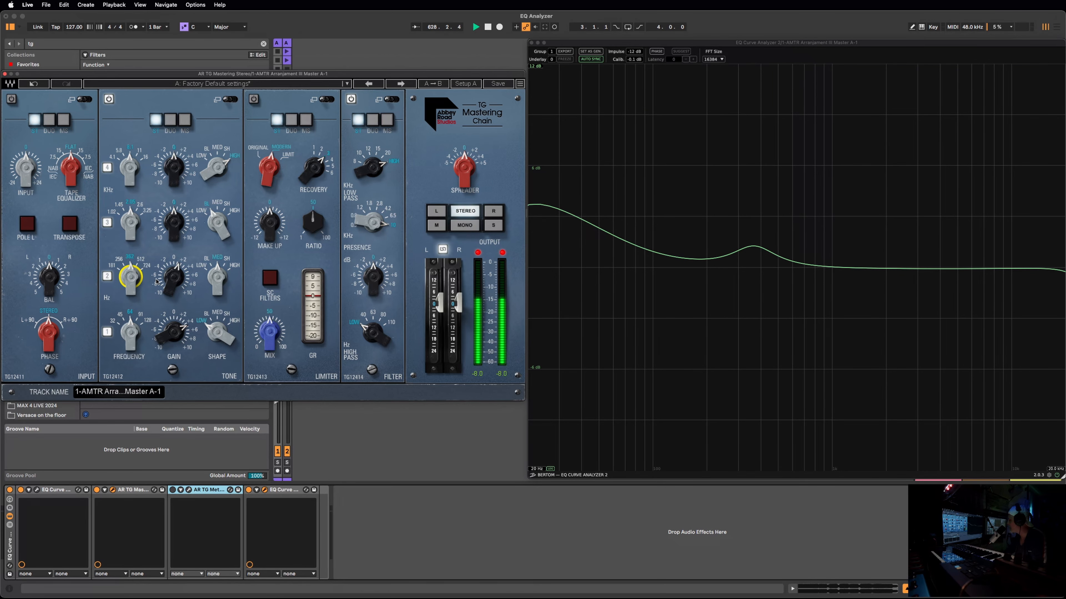
Boost the gains of Tone bands 4 and 3 and set both bands' shapes to MED
{"action": "left_click_drag", "start_coordinate": [183, 167], "coordinate": [128, 162]}
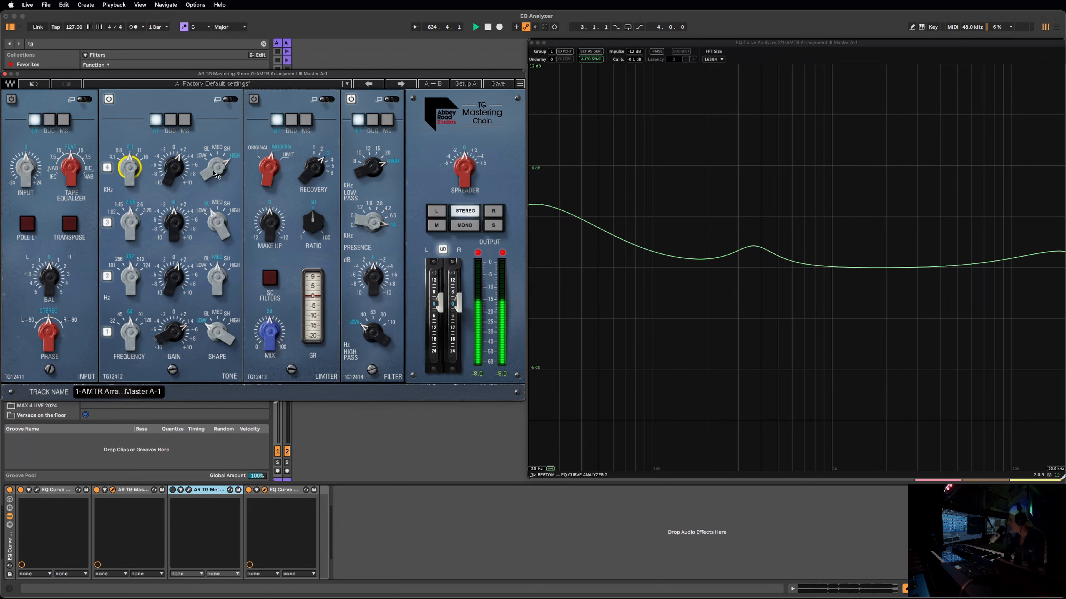
{"action": "left_click_drag", "start_coordinate": [217, 171], "coordinate": [216, 179]}
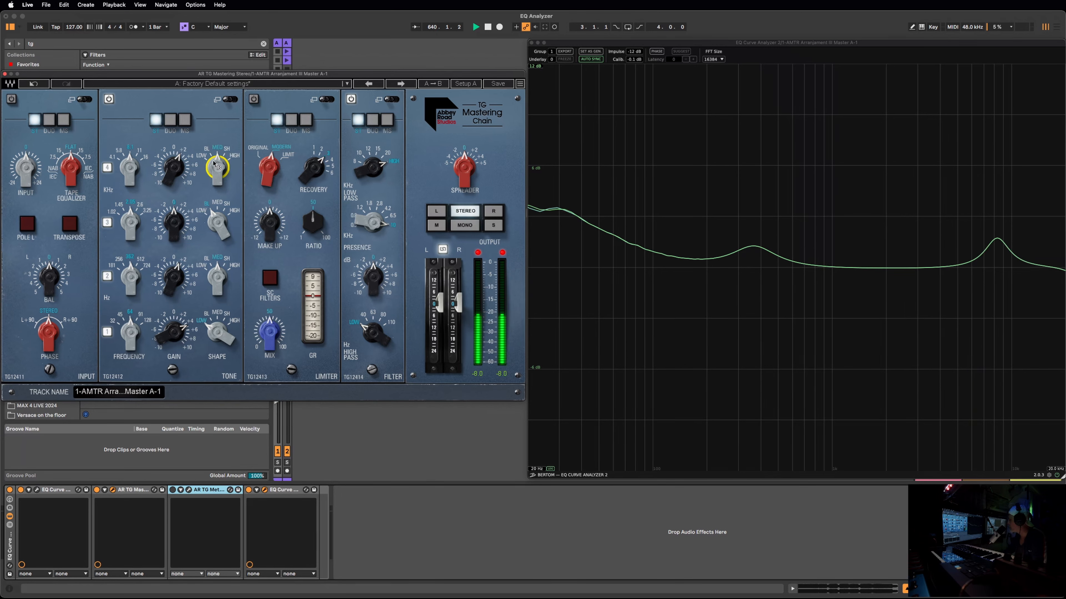
{"action": "left_click_drag", "start_coordinate": [214, 227], "coordinate": [179, 221]}
{"action": "left_click_drag", "start_coordinate": [174, 170], "coordinate": [175, 178]}
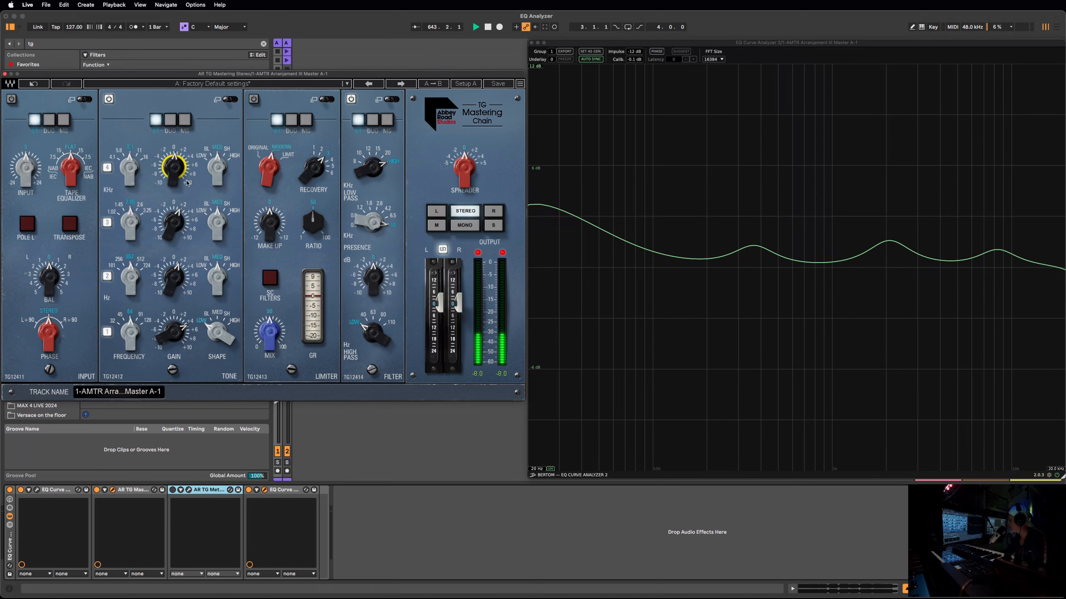
{"action": "left_click_drag", "start_coordinate": [218, 227], "coordinate": [219, 224]}
Cut the gain of Tone band 2, reduce band 3's gain and raise band 4's gain
{"action": "left_click_drag", "start_coordinate": [173, 278], "coordinate": [173, 321]}
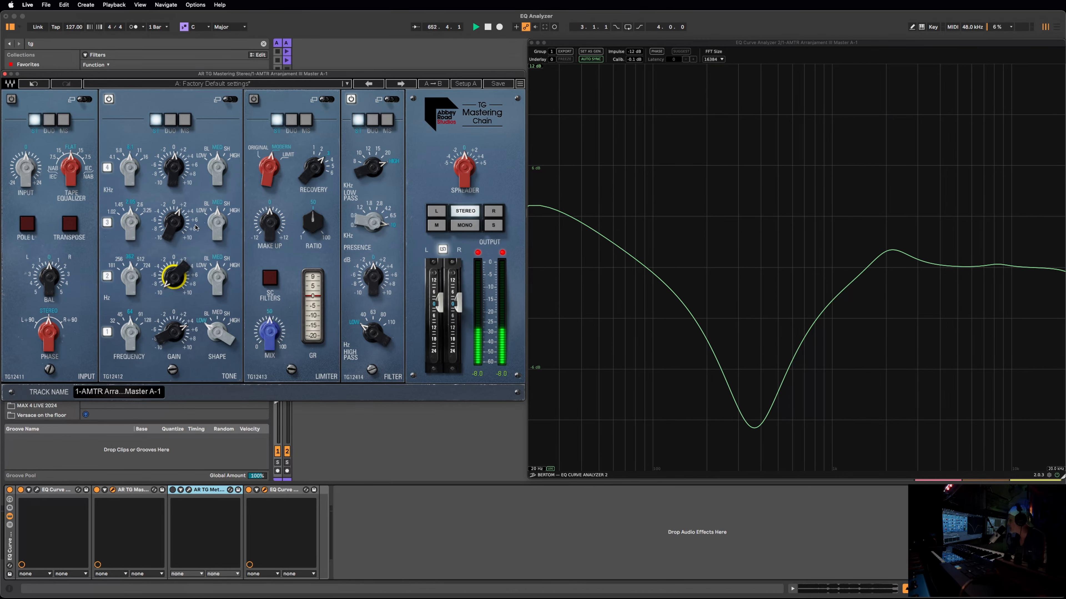
{"action": "left_click_drag", "start_coordinate": [174, 221], "coordinate": [174, 229]}
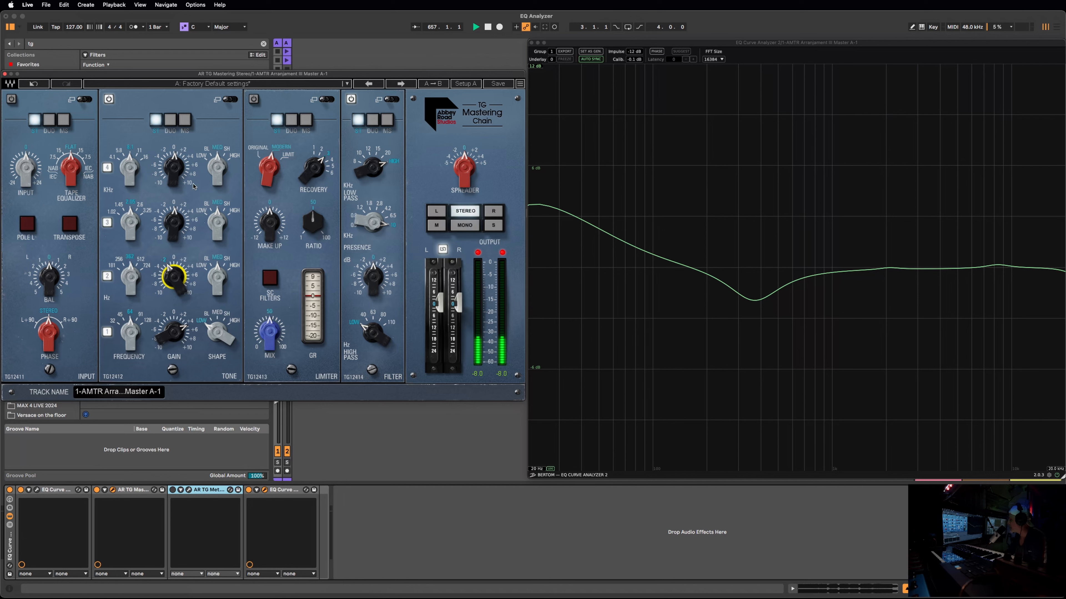
{"action": "left_click_drag", "start_coordinate": [176, 171], "coordinate": [176, 162]}
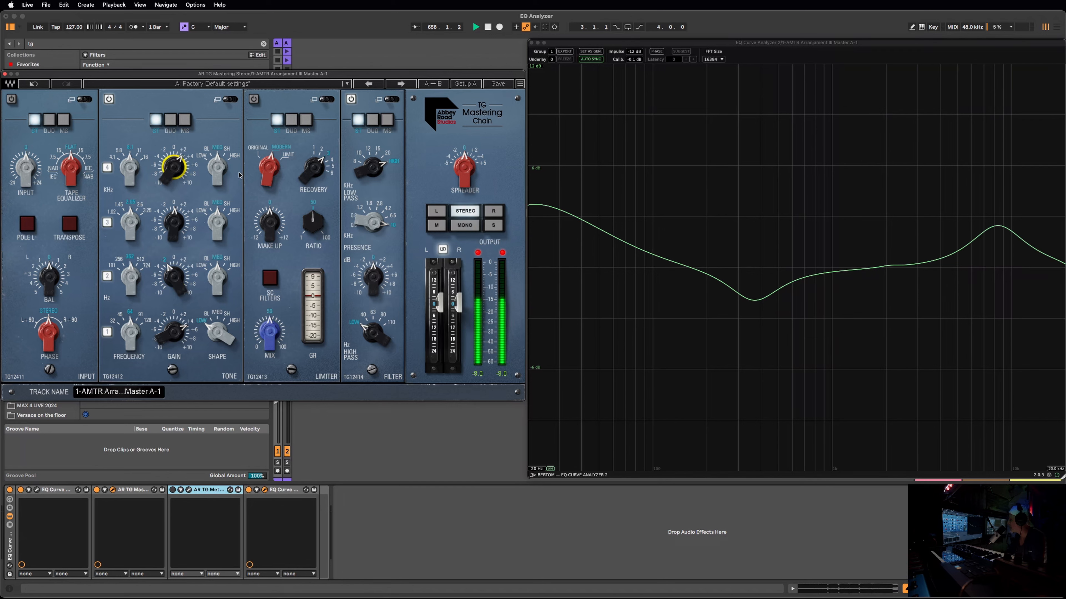
Set Tone band 4's shape to HIGH, try a lower frequency, and return it to 8.1 kHz with 0 gain
{"action": "mouse_move", "coordinate": [215, 172]}
{"action": "left_mouse_down"}
{"action": "mouse_move", "coordinate": [215, 160]}
{"action": "mouse_move", "coordinate": [215, 181]}
{"action": "left_mouse_up"}
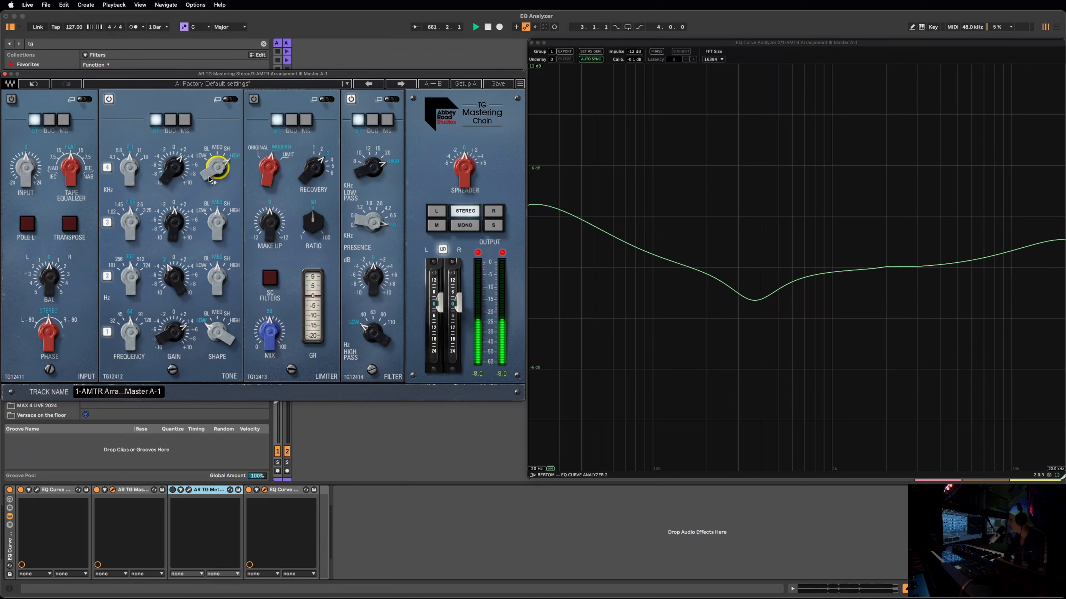
{"action": "mouse_move", "coordinate": [126, 172]}
{"action": "left_mouse_down"}
{"action": "mouse_move", "coordinate": [126, 162]}
{"action": "mouse_move", "coordinate": [127, 173]}
{"action": "left_mouse_up"}
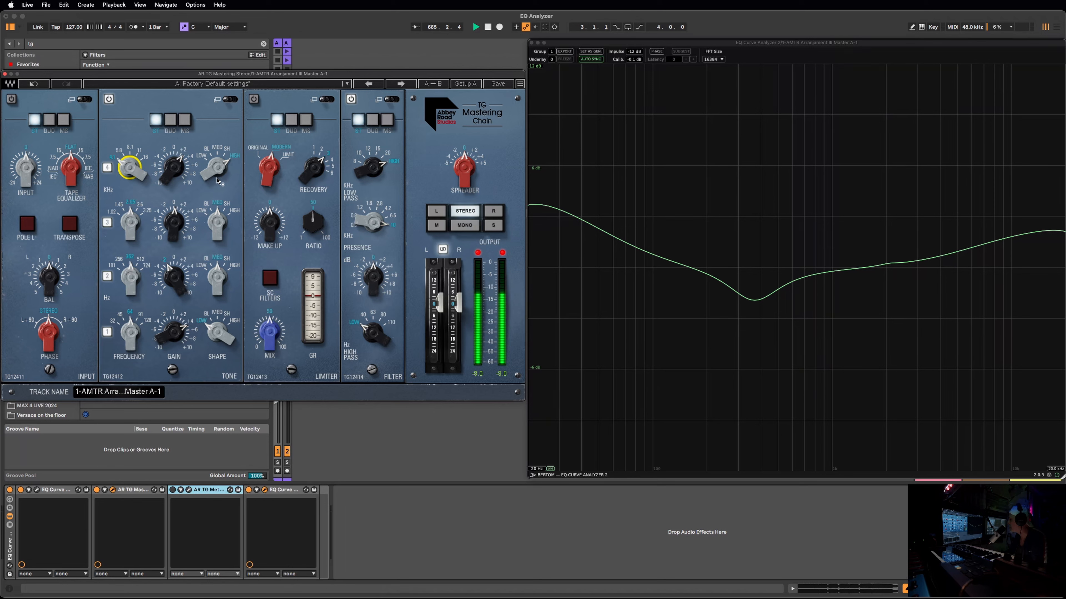
{"action": "left_click_drag", "start_coordinate": [181, 168], "coordinate": [130, 161]}
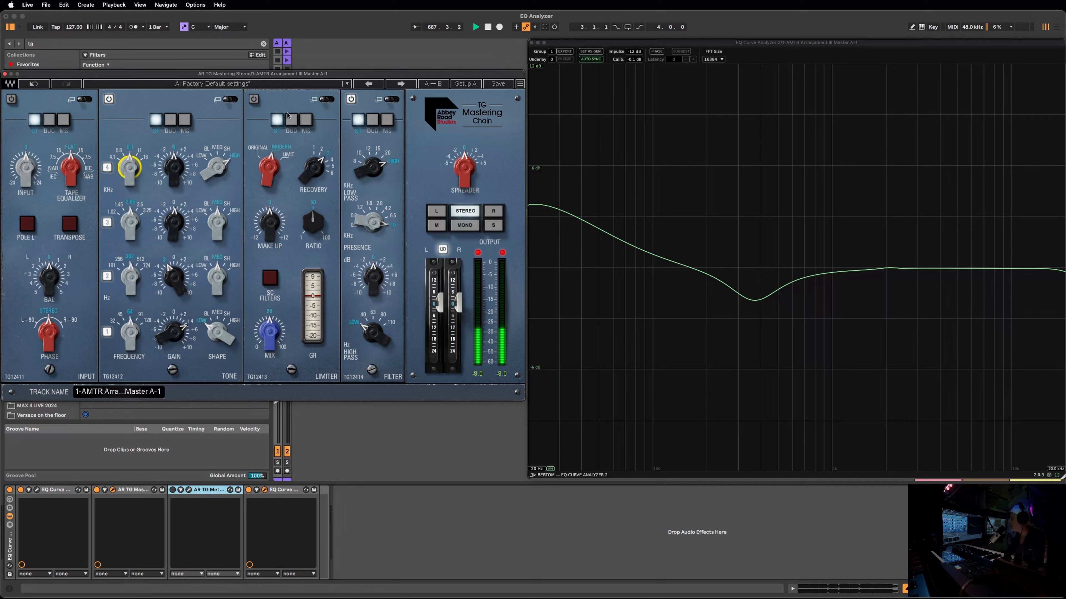
Reload the Factory Default settings preset and switch off the Tone module
{"action": "left_click", "coordinate": [347, 84]}
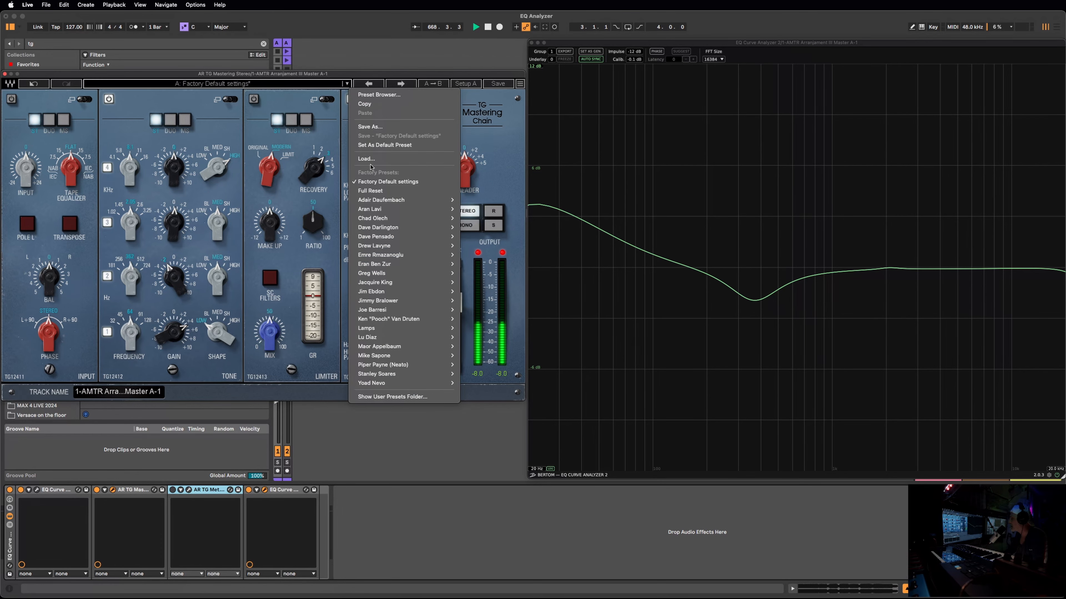
{"action": "left_click", "coordinate": [388, 182]}
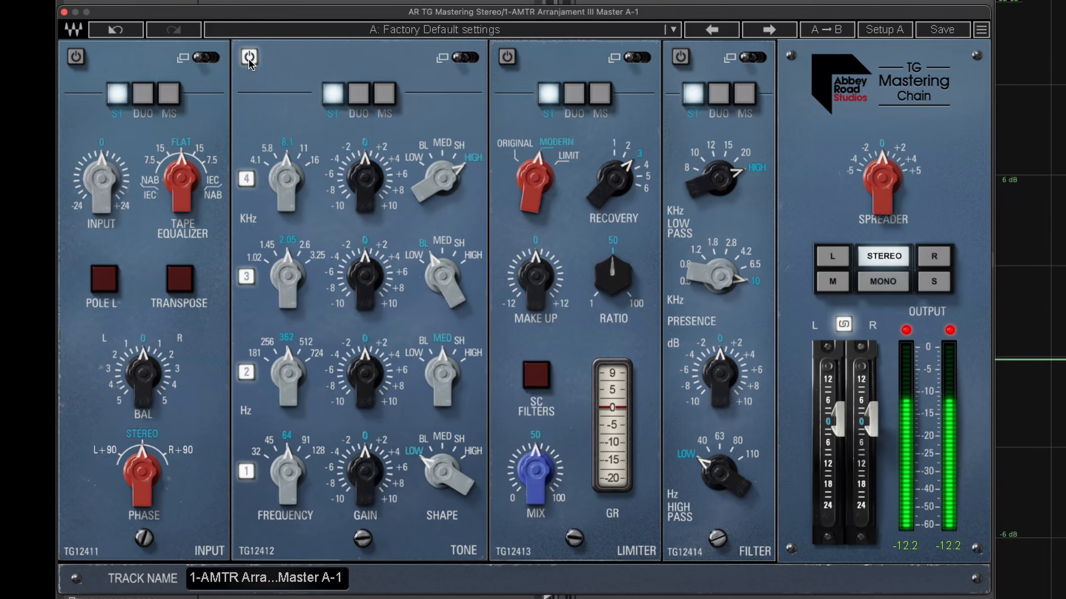
{"action": "left_click", "coordinate": [250, 60]}
View the expanded detail pages of the Tone and Limiter modules and return to the full chain view
{"action": "left_click", "coordinate": [464, 58]}
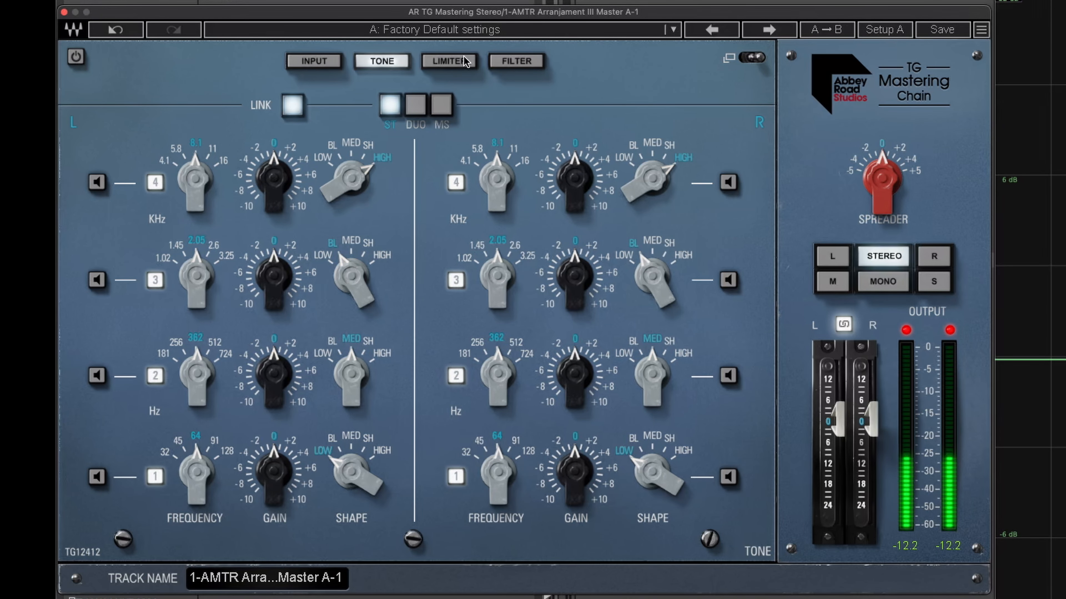
{"action": "left_click", "coordinate": [727, 58]}
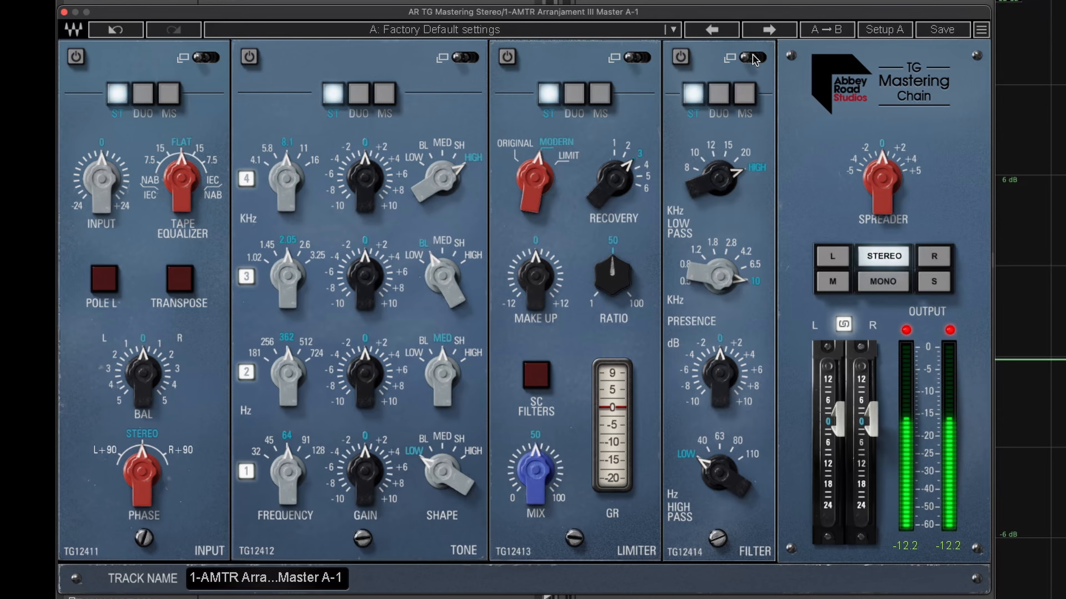
{"action": "left_click", "coordinate": [648, 59]}
{"action": "left_click", "coordinate": [751, 57]}
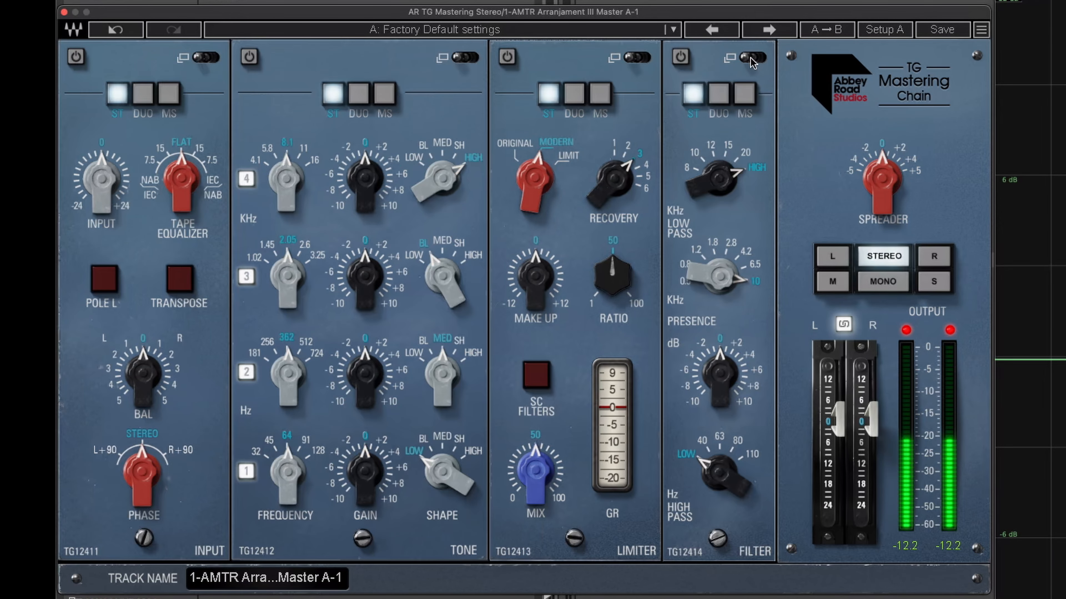
Switch on the Limiter in its expanded view and try MS mode before setting it back to ST
{"action": "left_click", "coordinate": [633, 61]}
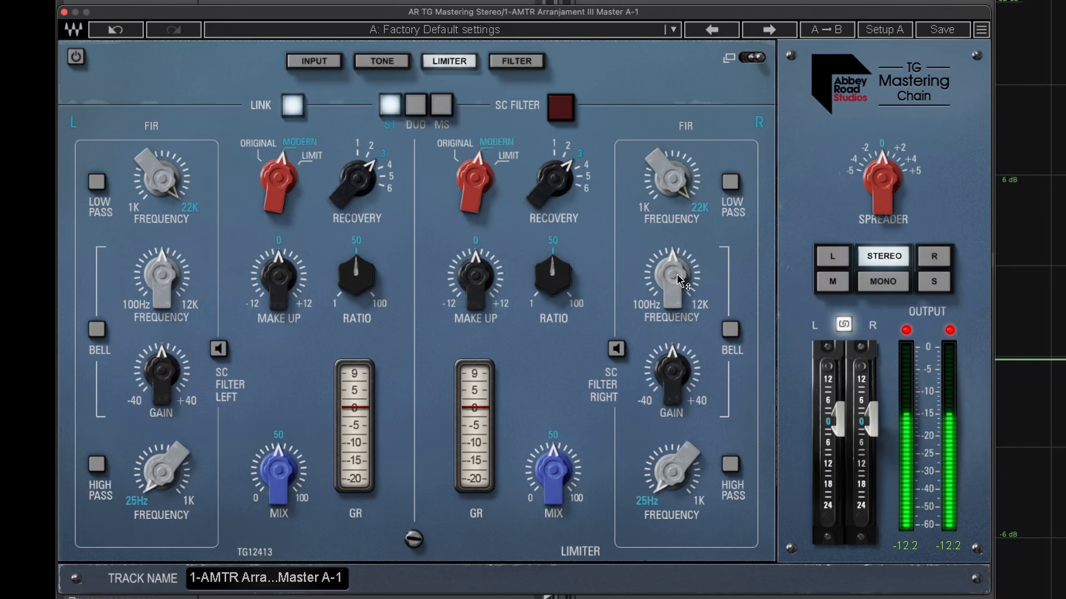
{"action": "left_click", "coordinate": [661, 373]}
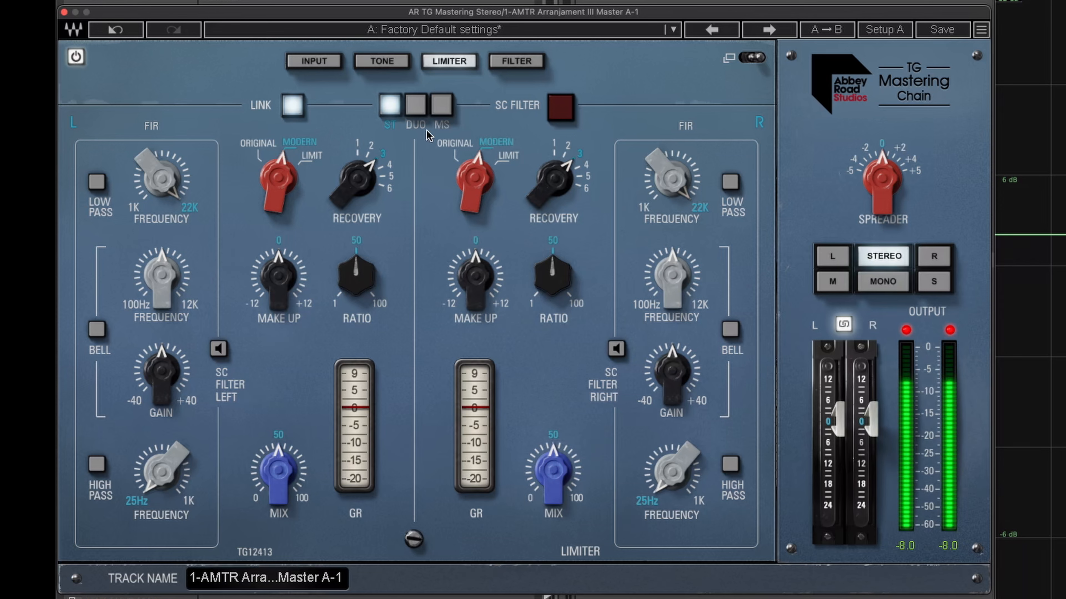
{"action": "left_click", "coordinate": [444, 112]}
{"action": "left_click", "coordinate": [390, 112]}
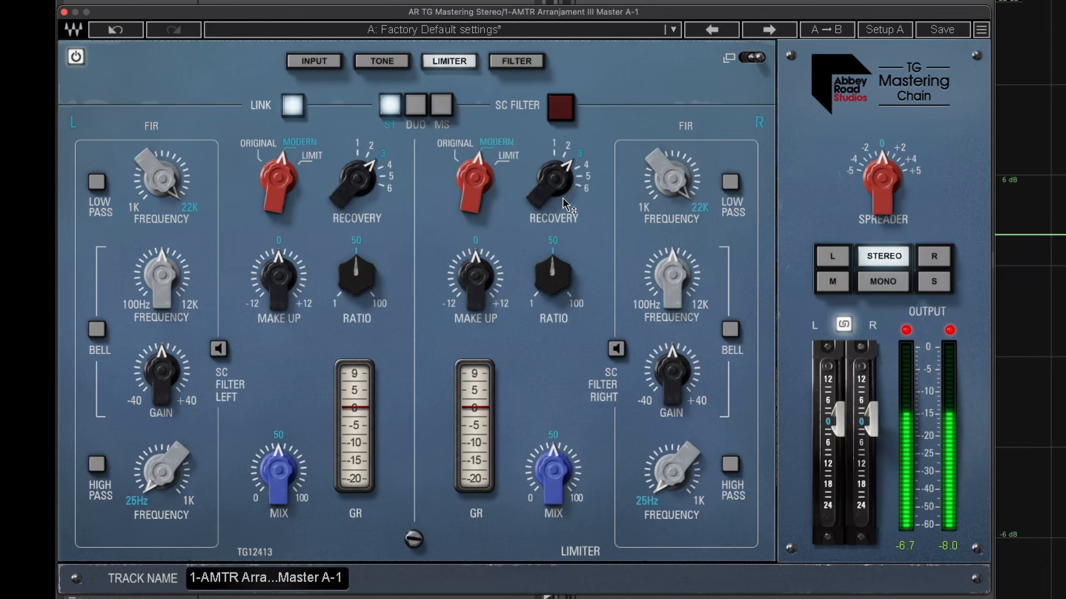
{"action": "left_click", "coordinate": [474, 176]}
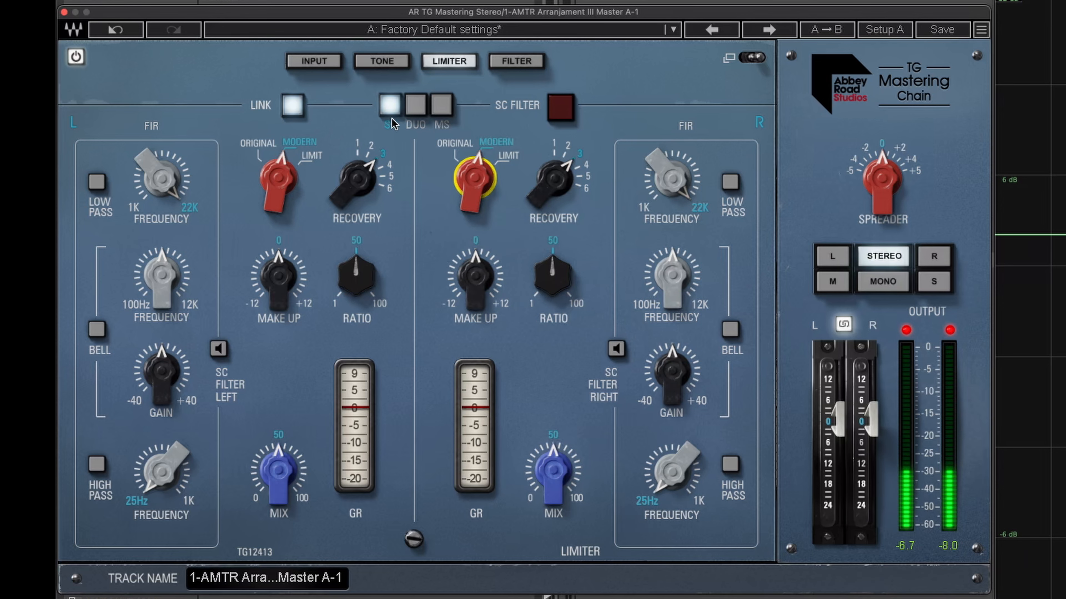
View the Input and Filter modules' expanded pages, switch on the Filter, and return to the full chain view
{"action": "left_click", "coordinate": [314, 61]}
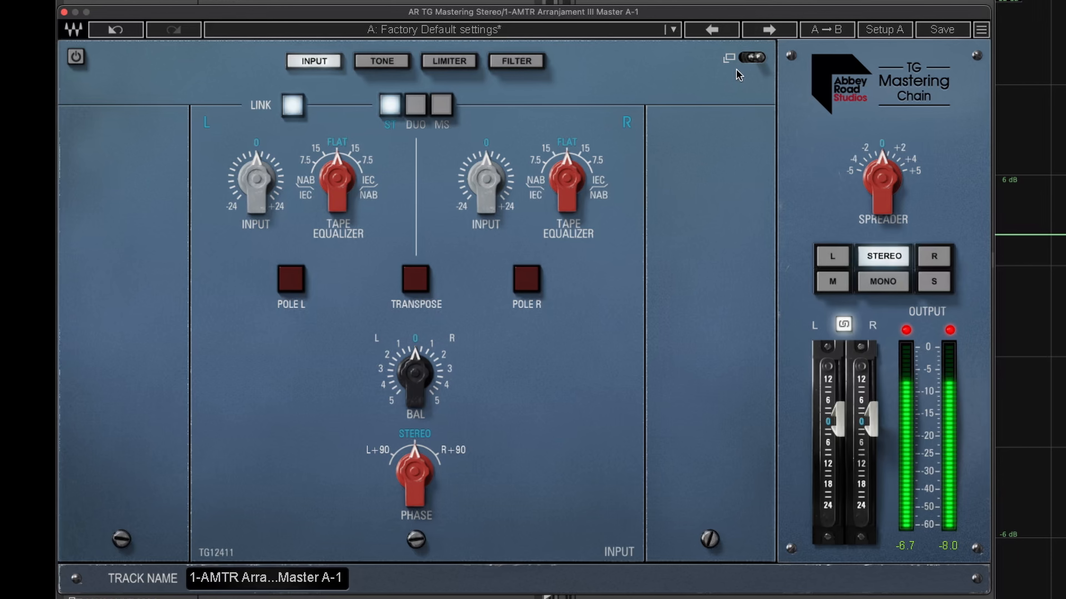
{"action": "left_click", "coordinate": [754, 58]}
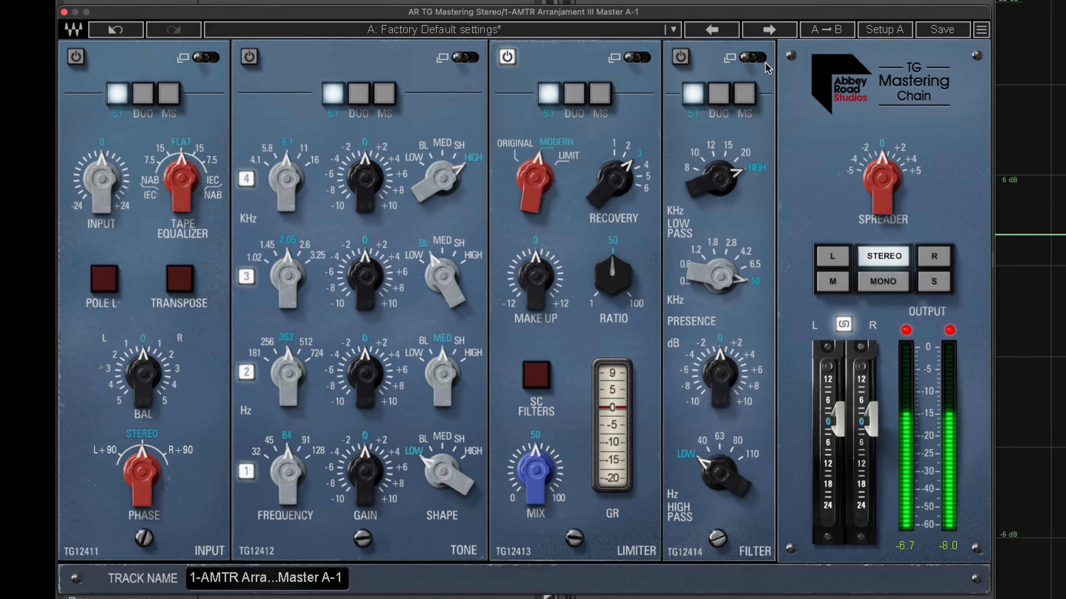
{"action": "left_click", "coordinate": [749, 59]}
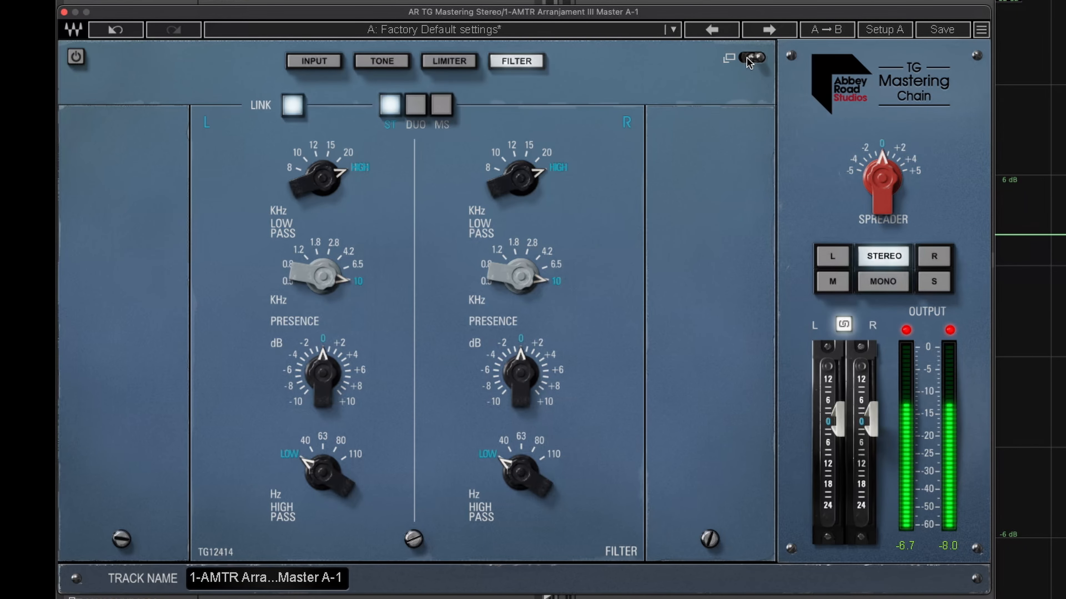
{"action": "left_click", "coordinate": [749, 60]}
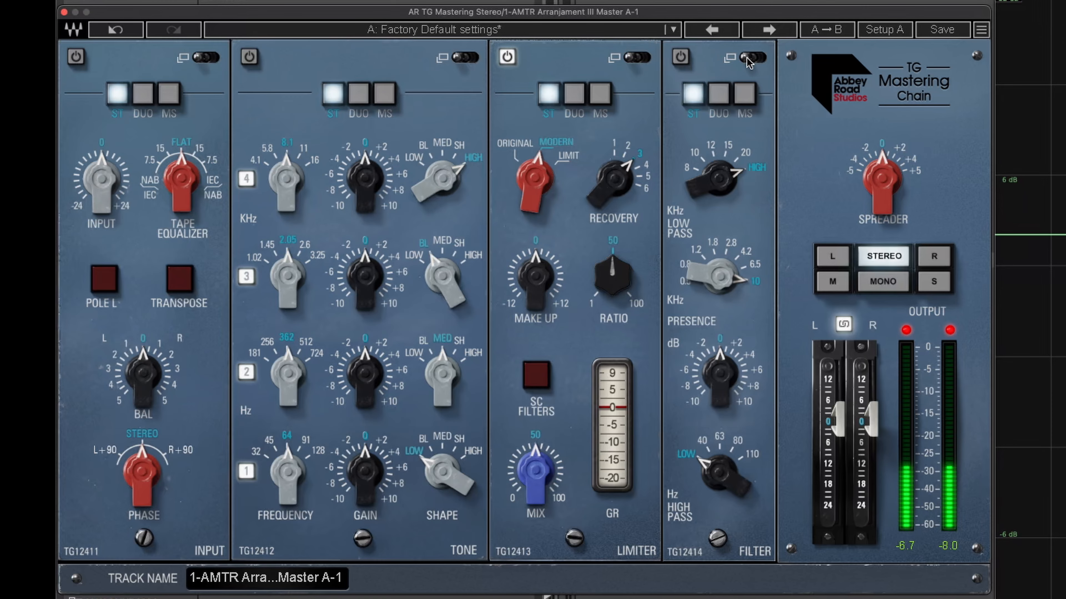
{"action": "left_click", "coordinate": [748, 59]}
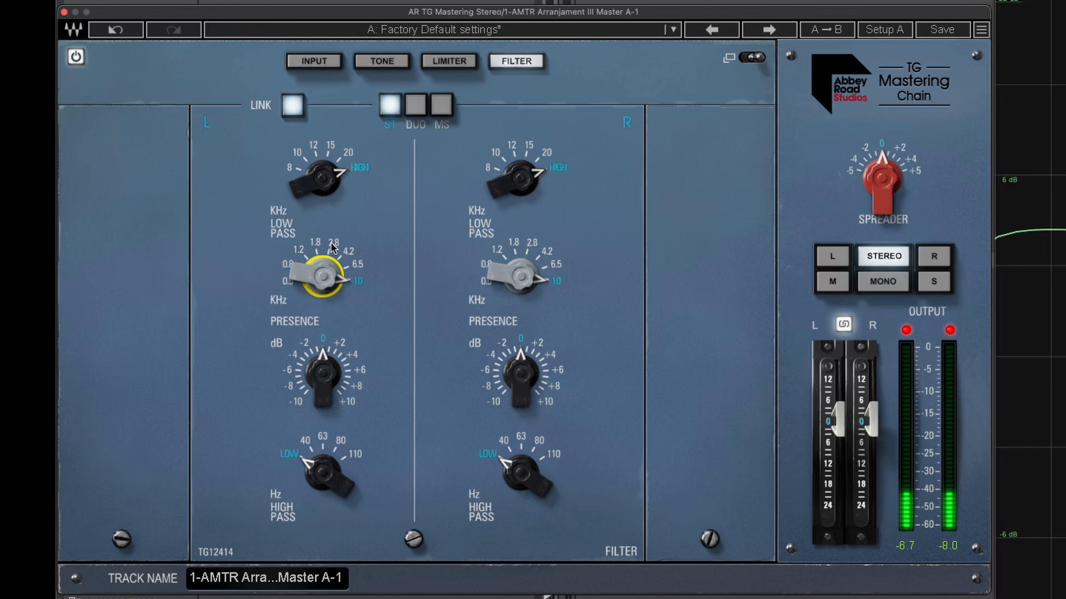
{"action": "left_click", "coordinate": [751, 58]}
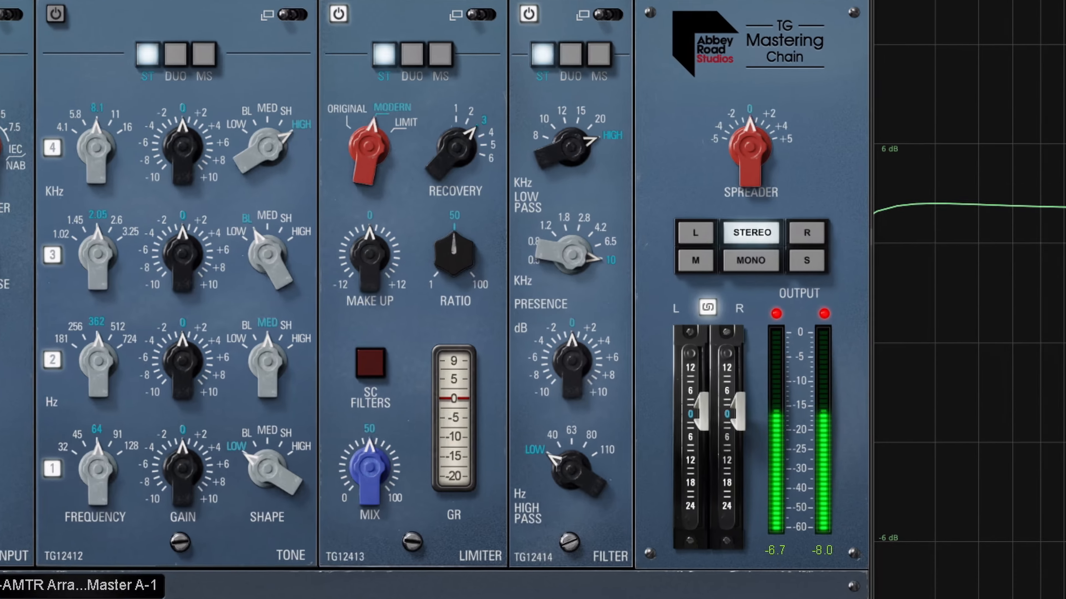
Open the AR TG Meter Bridge below the mastering chain and switch its meter source to OUT, GR and back to OUT
{"action": "left_click", "coordinate": [520, 596]}
{"action": "left_click_drag", "start_coordinate": [494, 119], "coordinate": [656, 143]}
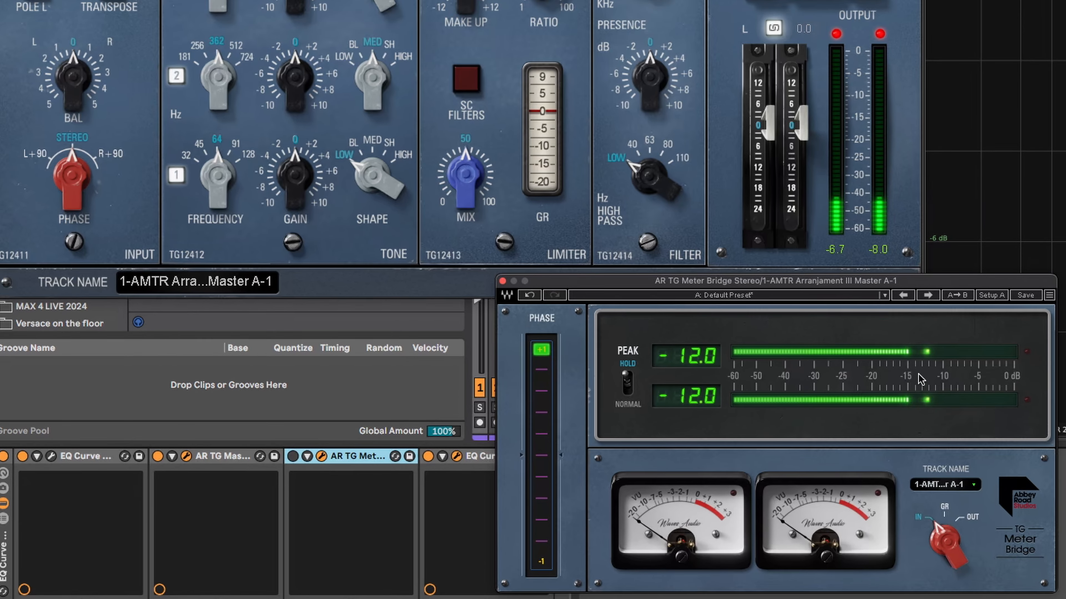
{"action": "mouse_move", "coordinate": [944, 540]}
{"action": "left_mouse_down"}
{"action": "mouse_move", "coordinate": [944, 519]}
{"action": "mouse_move", "coordinate": [945, 540]}
{"action": "left_mouse_up"}
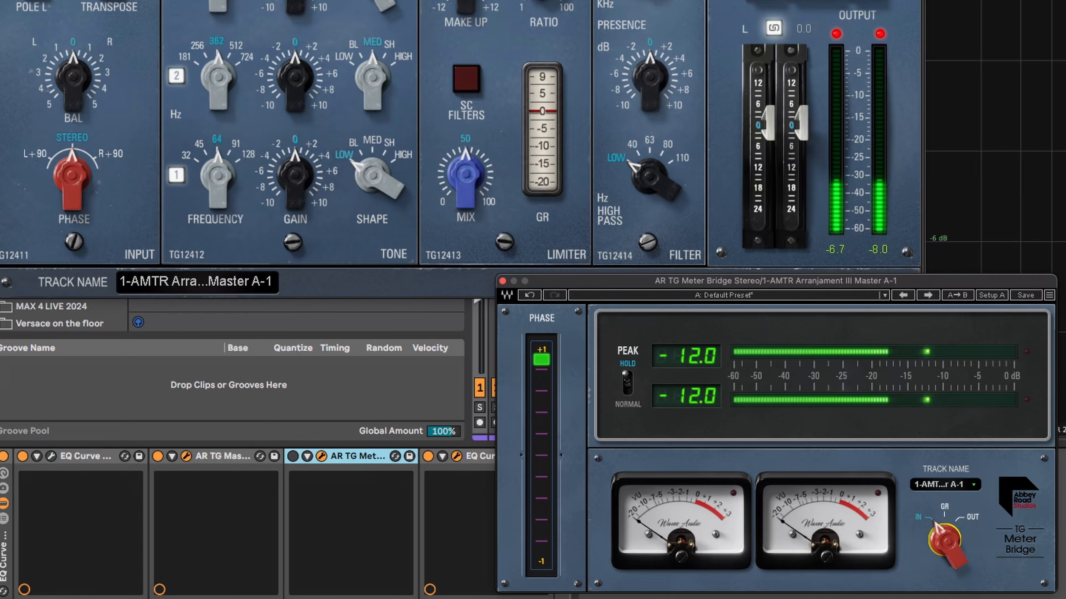
{"action": "left_click_drag", "start_coordinate": [944, 541], "coordinate": [945, 515]}
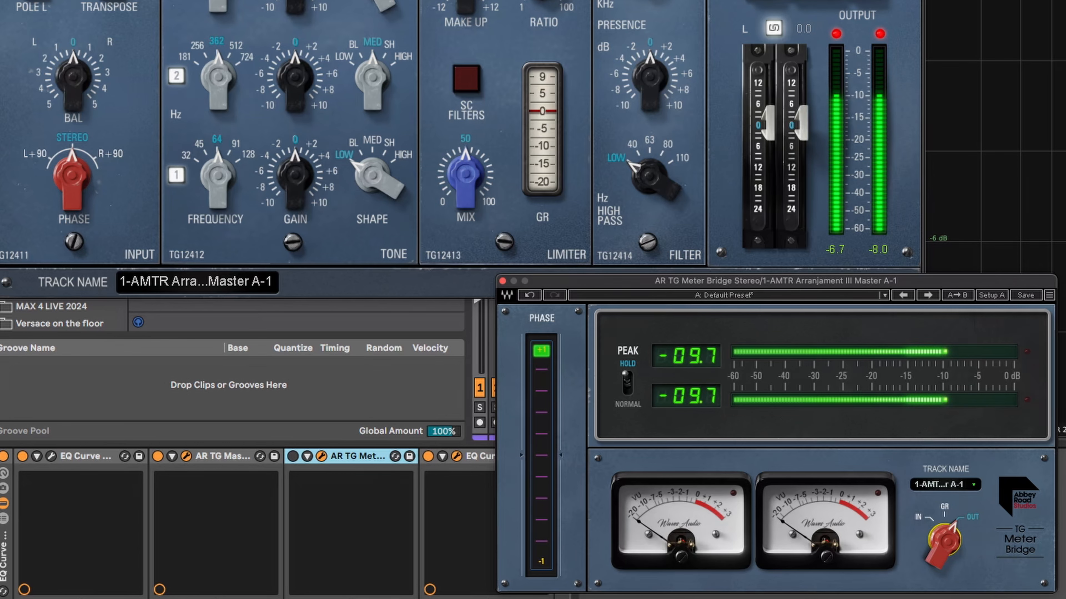
{"action": "left_click_drag", "start_coordinate": [947, 532], "coordinate": [949, 539]}
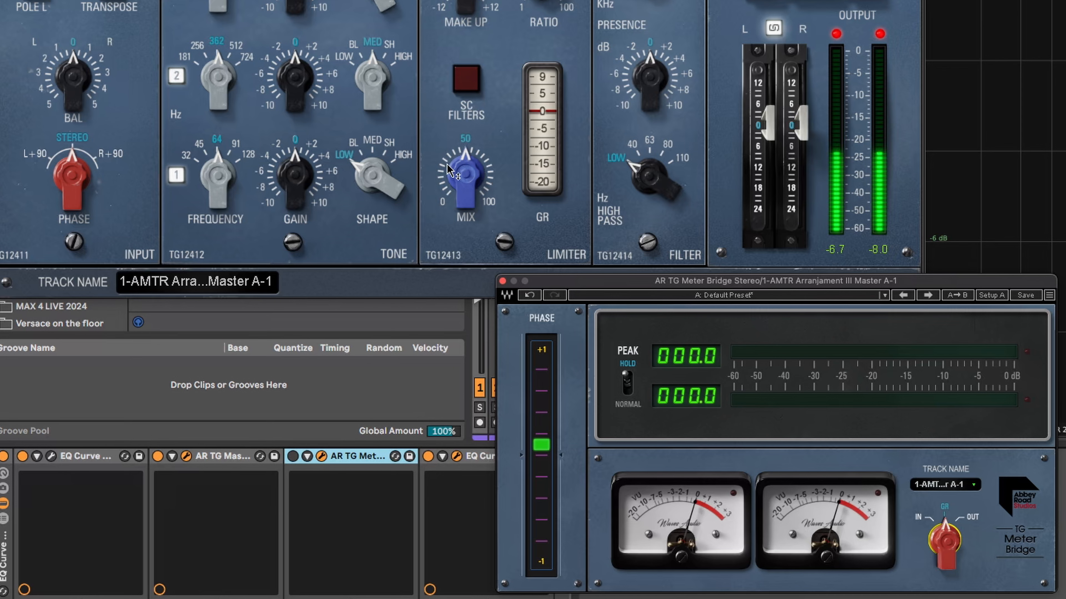
{"action": "mouse_move", "coordinate": [946, 539]}
{"action": "left_mouse_down"}
{"action": "mouse_move", "coordinate": [945, 548]}
{"action": "mouse_move", "coordinate": [946, 525]}
{"action": "left_mouse_up"}
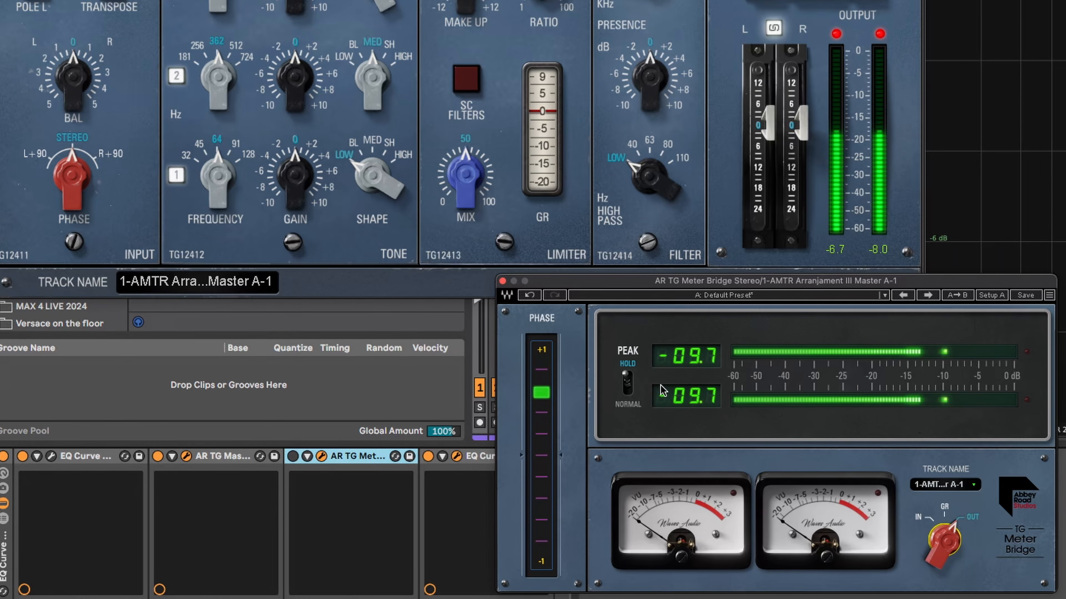
Close and reopen the AR TG Meter Bridge, then close it again and switch its device off in the chain
{"action": "left_click", "coordinate": [502, 281]}
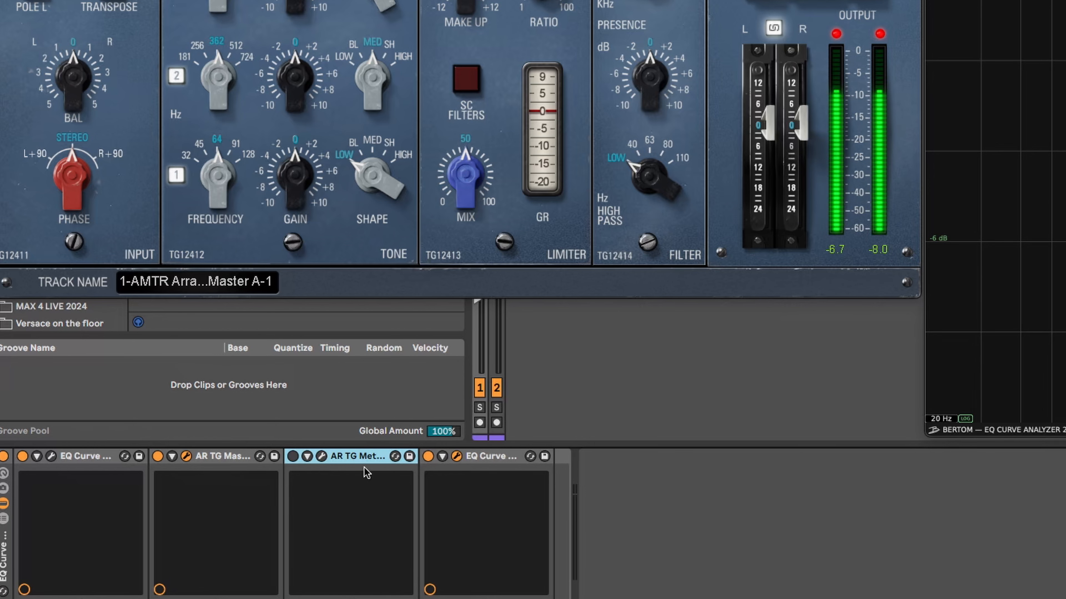
{"action": "left_click", "coordinate": [322, 456]}
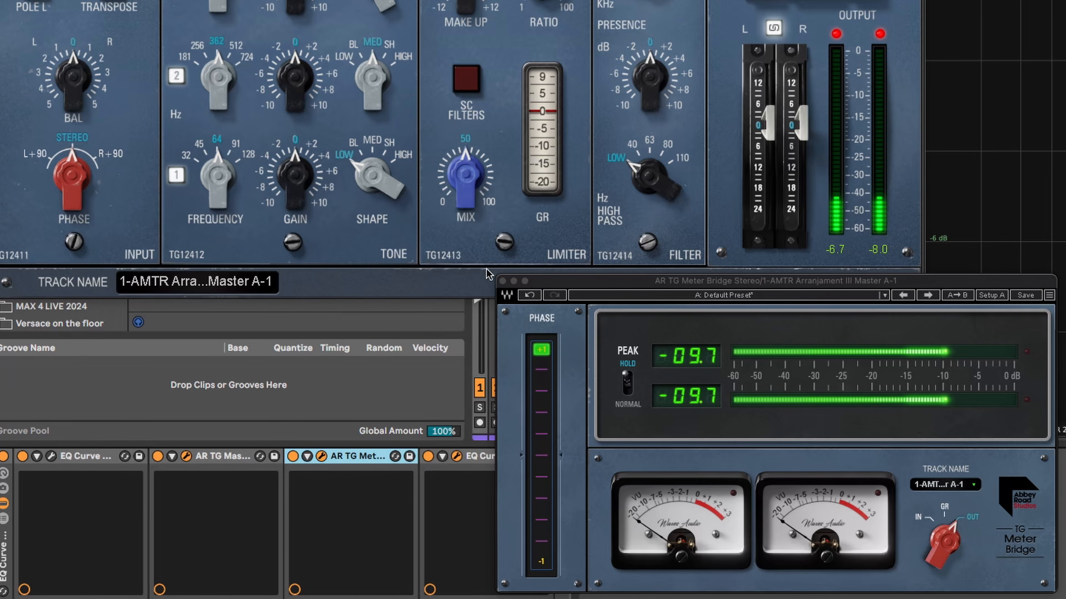
{"action": "left_click", "coordinate": [503, 281]}
{"action": "left_click", "coordinate": [293, 456]}
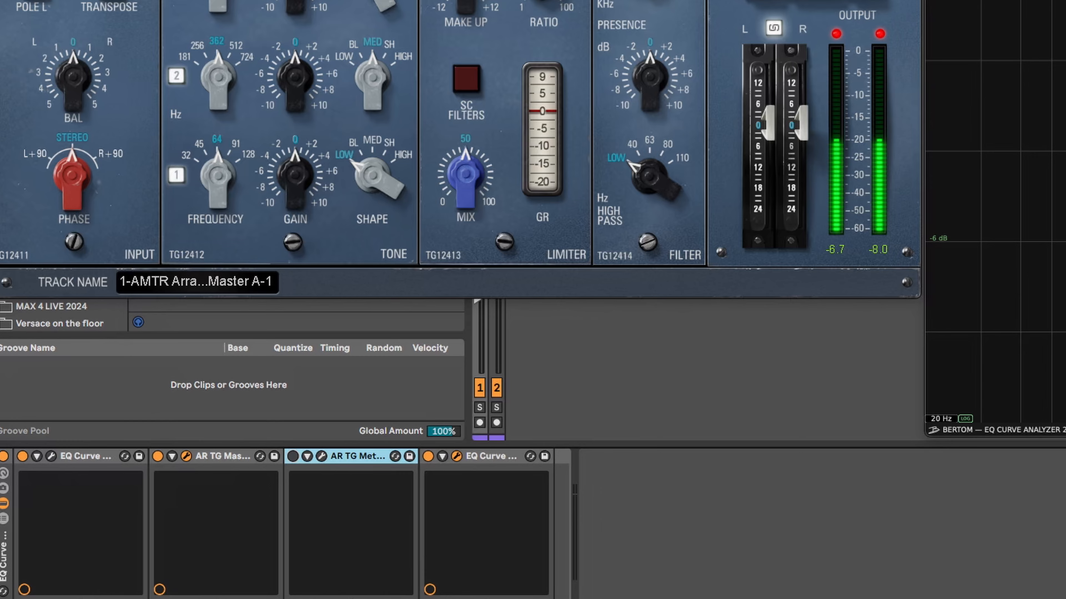
Expand the Input module of the mastering chain, open the plugin's user guide, and return to Live
{"action": "left_click", "coordinate": [82, 102]}
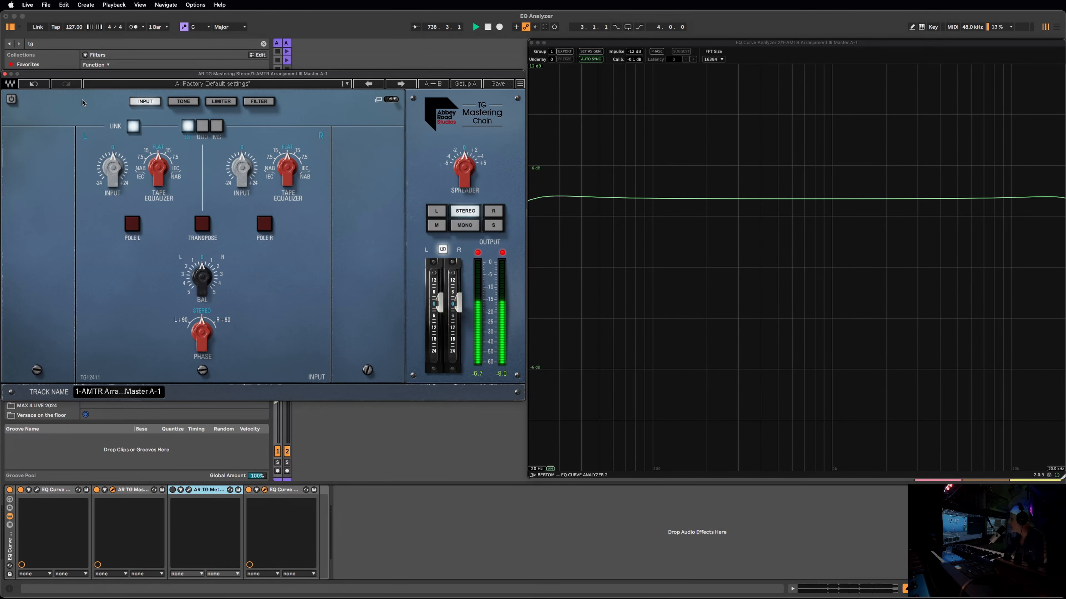
{"action": "left_click", "coordinate": [519, 86]}
{"action": "left_click", "coordinate": [525, 161]}
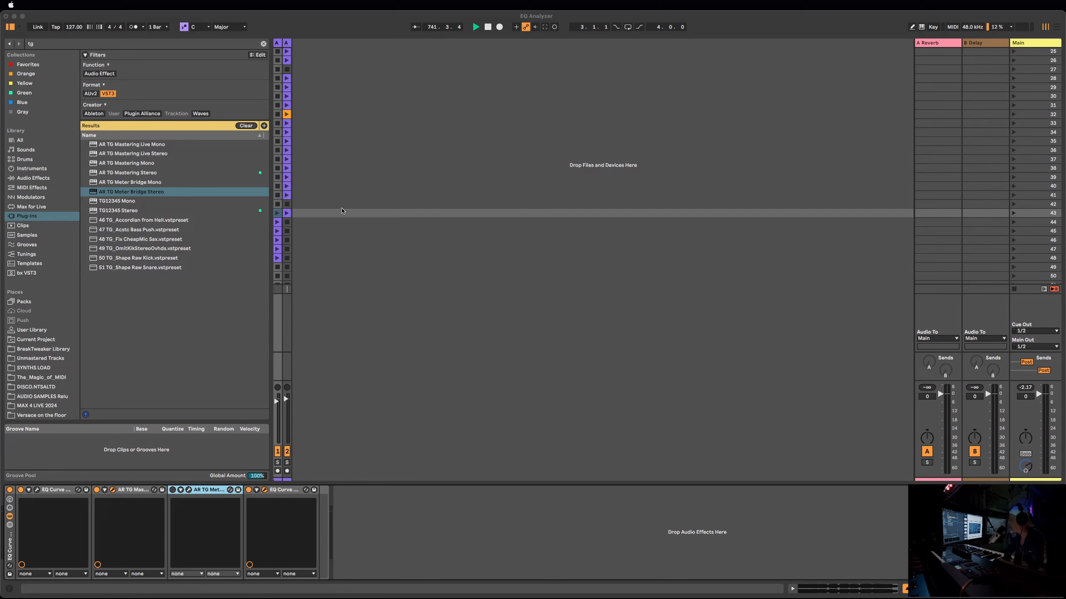
{"action": "left_click", "coordinate": [358, 236]}
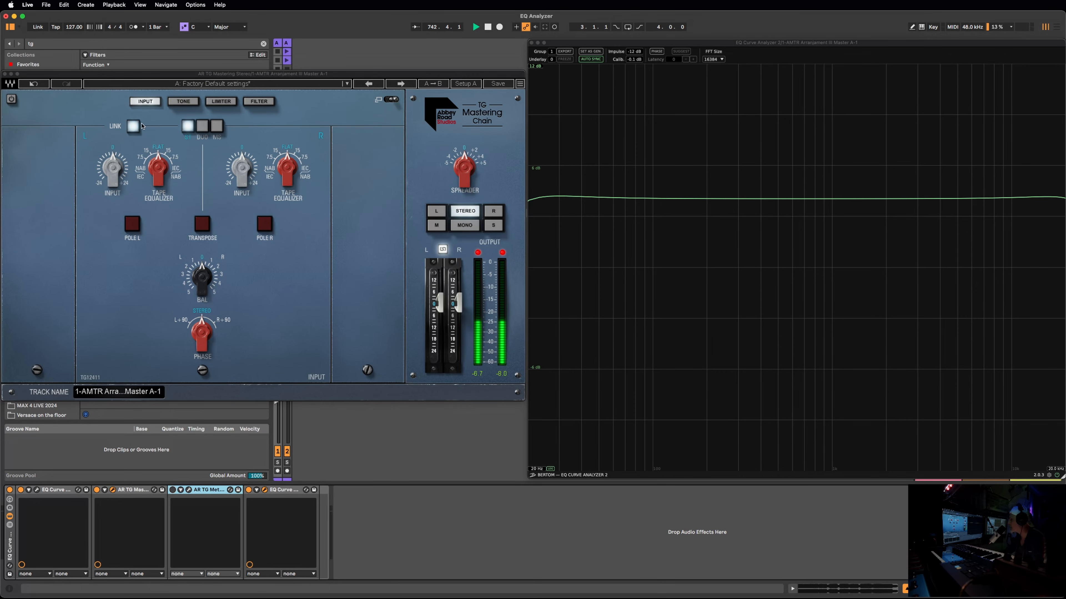
Return to the full chain view, try MS mode on the Input module, and toggle its expanded view
{"action": "left_click", "coordinate": [370, 102]}
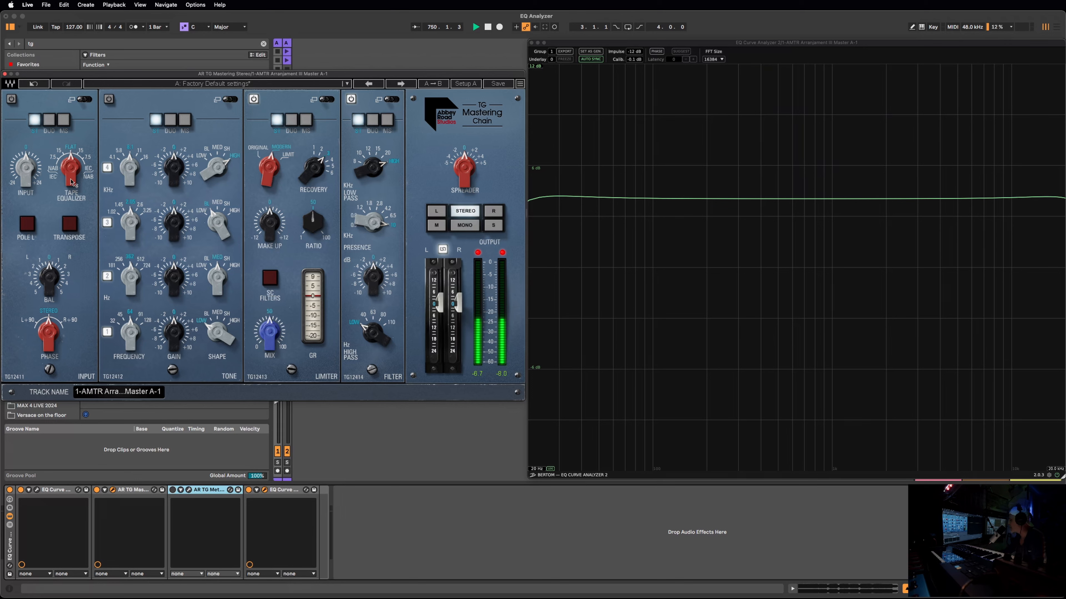
{"action": "left_click", "coordinate": [63, 121]}
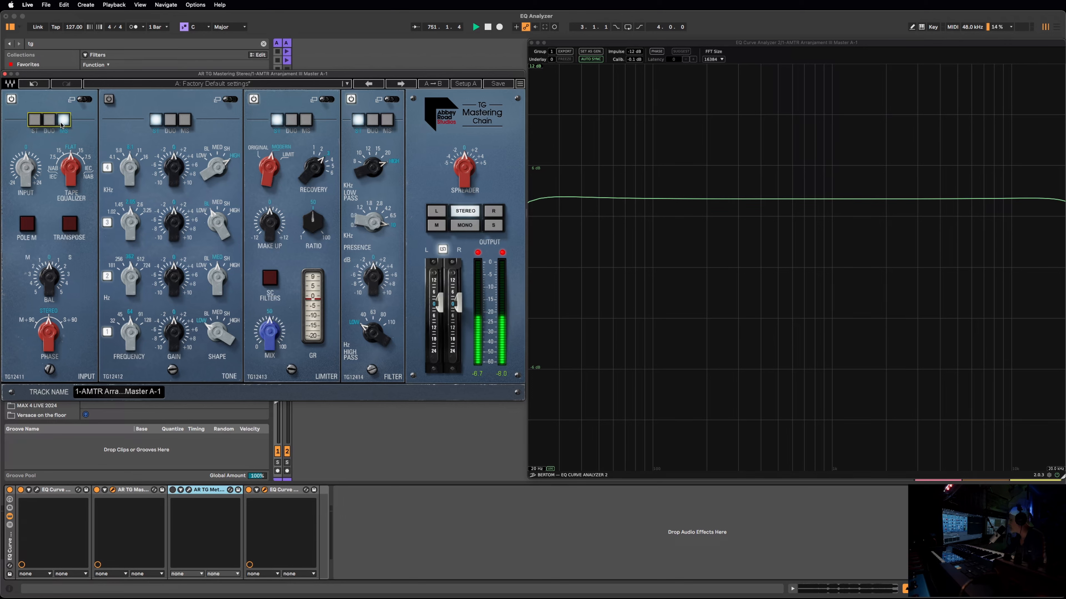
{"action": "left_click", "coordinate": [81, 102]}
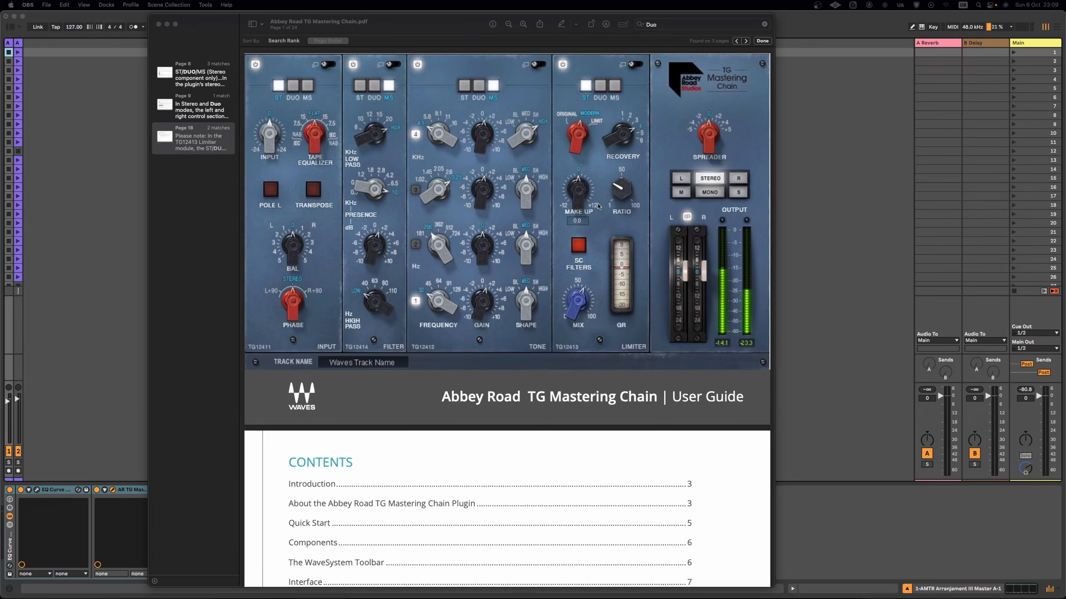
Look through the Abbey Road TG Mastering Chain user guide for the ST/DUO/MS mode explanations and return to the plugin windows in Live
{"action": "scroll", "coordinate": [598, 205], "scroll_direction": "down", "scroll_amount": 15}
{"action": "scroll", "coordinate": [598, 205], "scroll_direction": "down", "scroll_amount": 15}
{"action": "scroll", "coordinate": [598, 207], "scroll_direction": "down", "scroll_amount": 15}
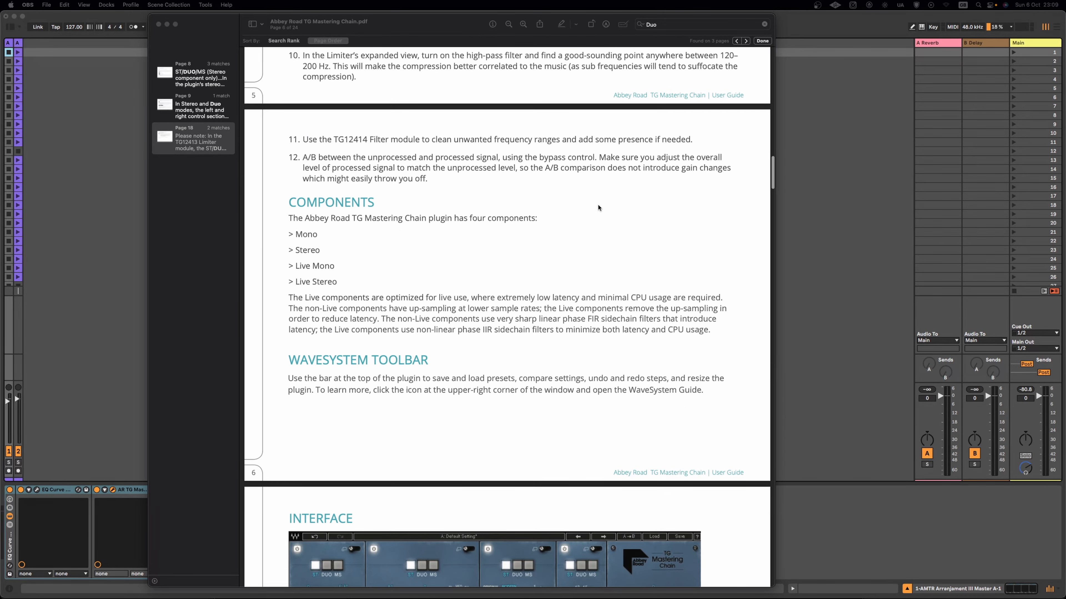
{"action": "scroll", "coordinate": [597, 207], "scroll_direction": "down", "scroll_amount": 10}
{"action": "scroll", "coordinate": [596, 210], "scroll_direction": "down", "scroll_amount": 15}
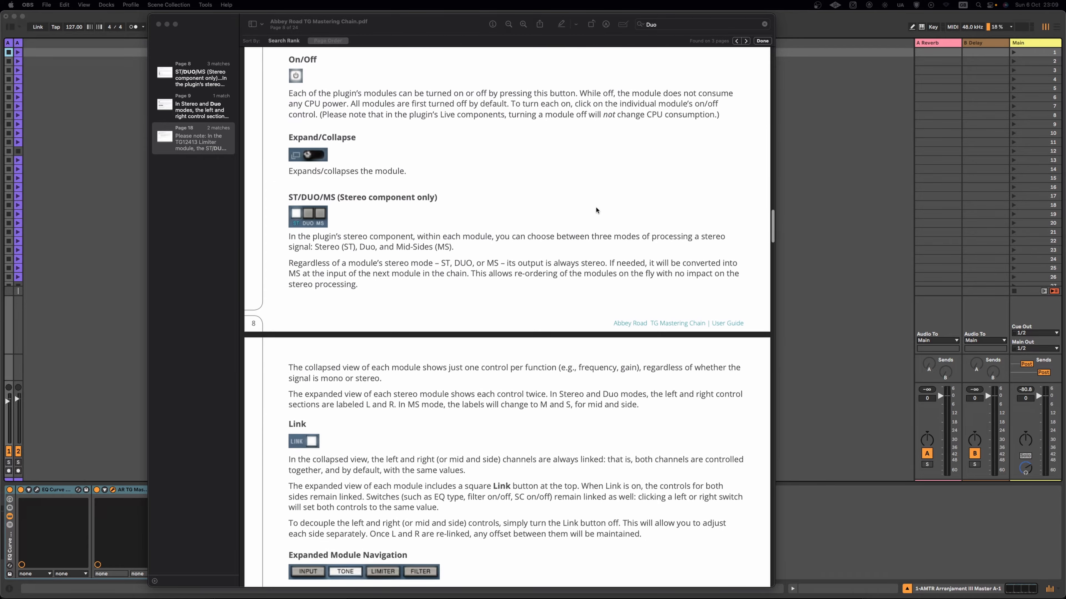
{"action": "scroll", "coordinate": [596, 211], "scroll_direction": "down", "scroll_amount": 20}
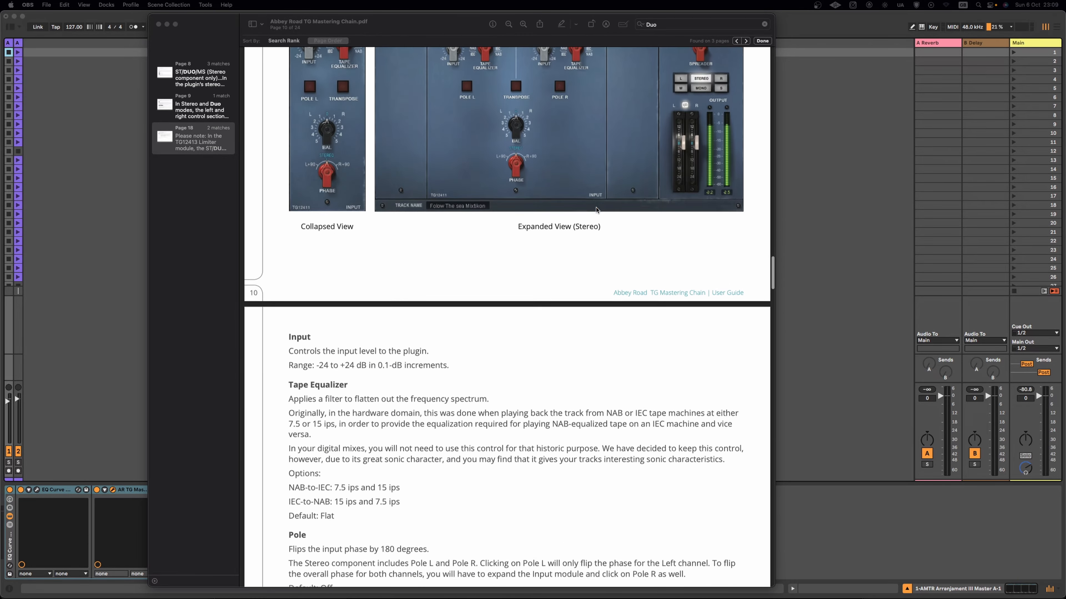
{"action": "scroll", "coordinate": [596, 210], "scroll_direction": "down", "scroll_amount": 20}
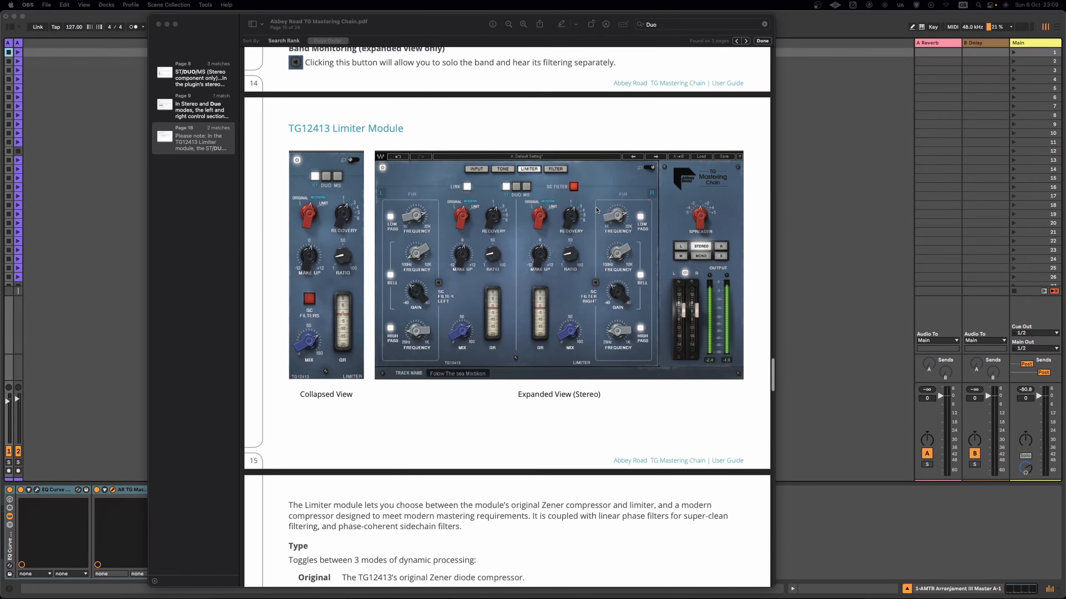
{"action": "scroll", "coordinate": [596, 211], "scroll_direction": "down", "scroll_amount": 20}
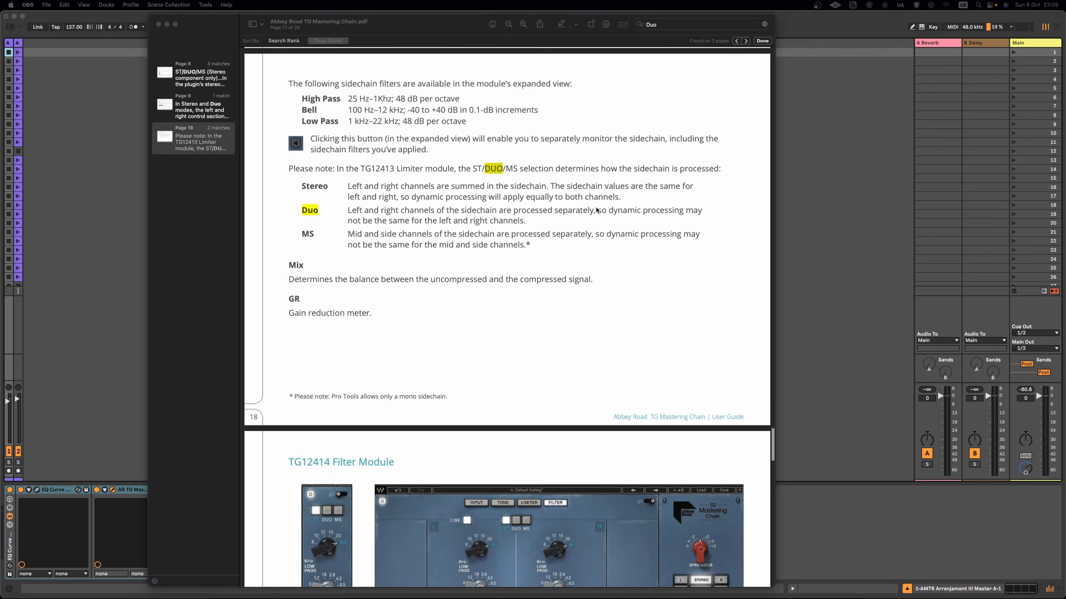
{"action": "scroll", "coordinate": [596, 210], "scroll_direction": "down", "scroll_amount": 20}
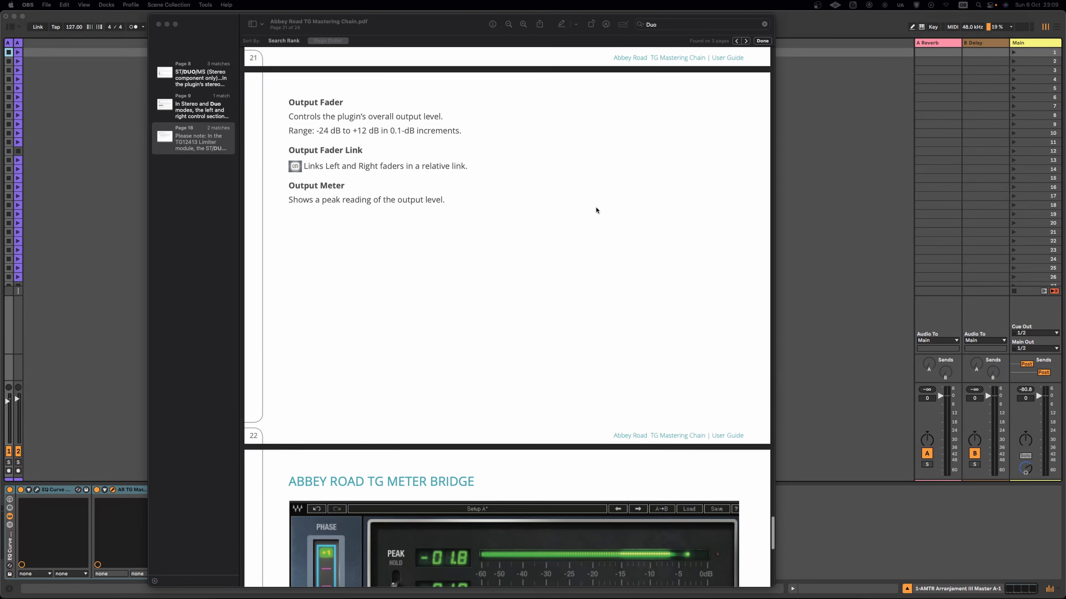
{"action": "scroll", "coordinate": [597, 210], "scroll_direction": "up", "scroll_amount": 20}
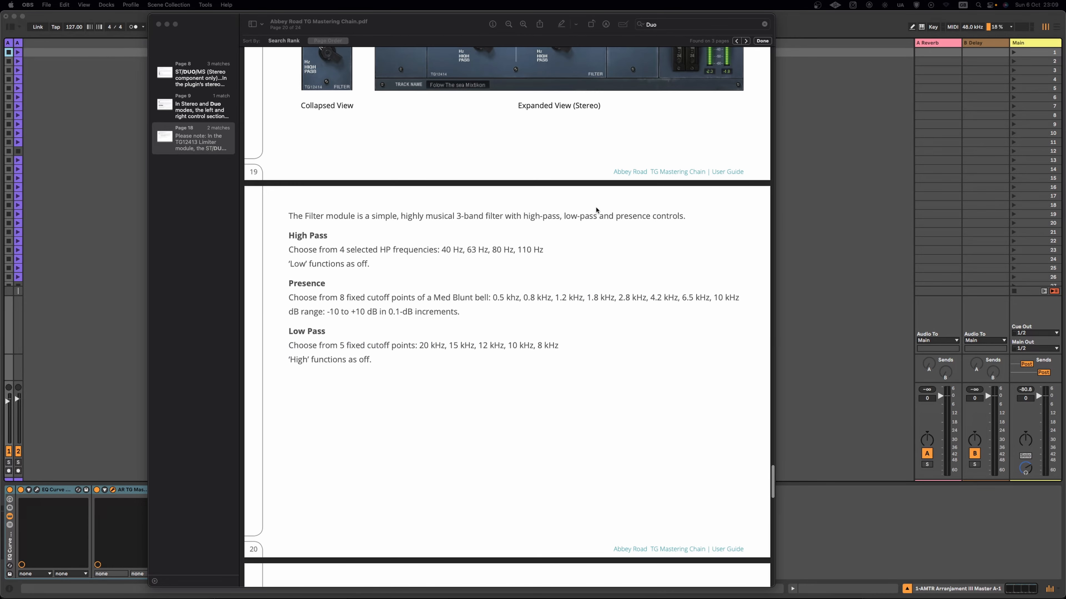
{"action": "scroll", "coordinate": [597, 210], "scroll_direction": "up", "scroll_amount": 20}
{"action": "scroll", "coordinate": [596, 210], "scroll_direction": "down", "scroll_amount": 2}
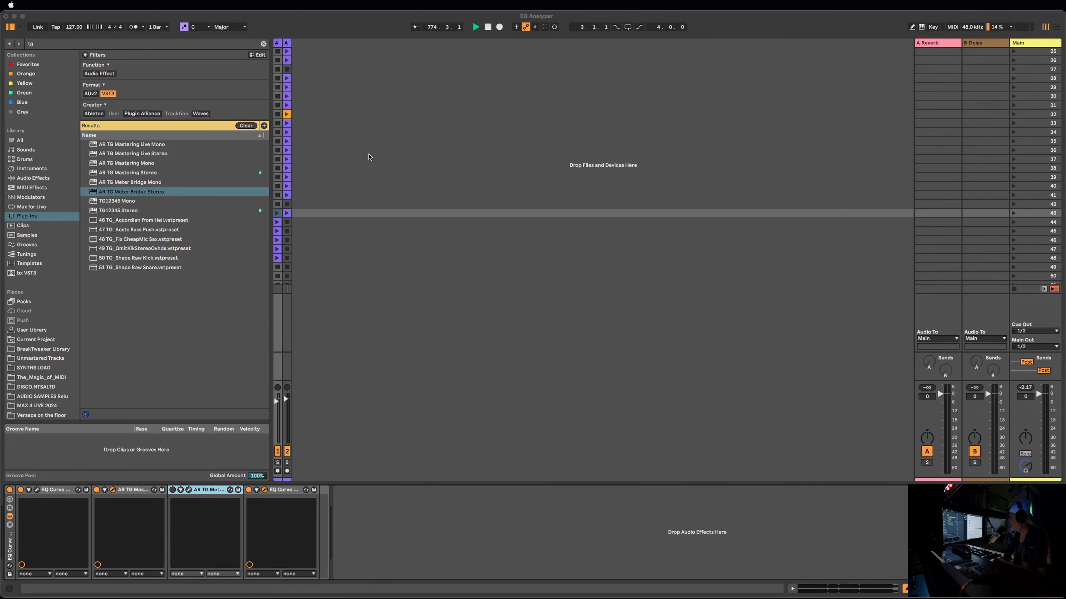
{"action": "key", "text": "super+alt+p"}
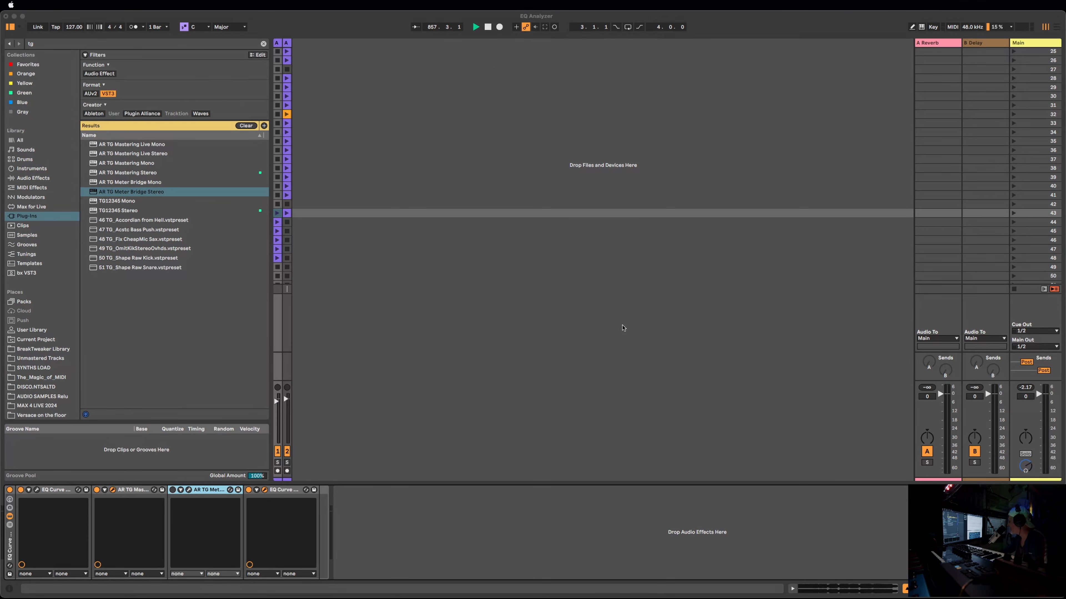
{"action": "key", "text": "super+alt+p"}
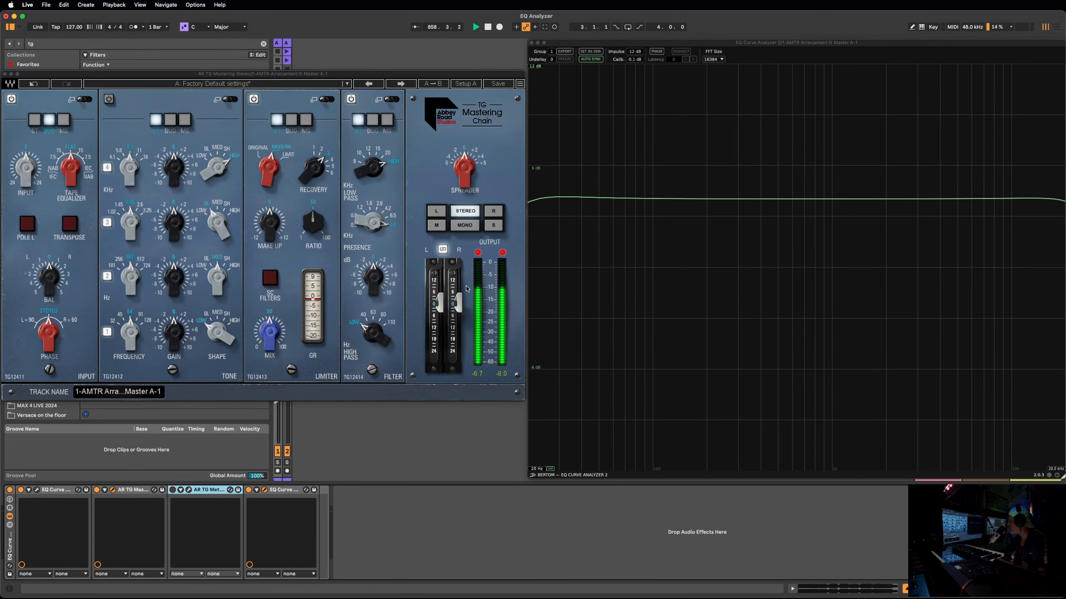
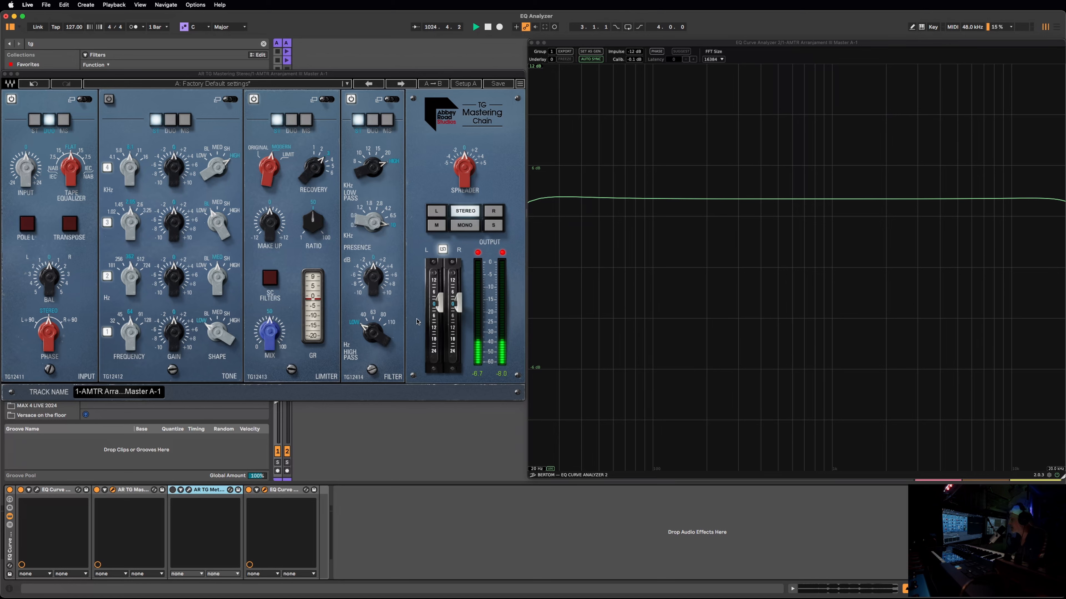
Vary the Limiter's Mix amount to compare its effect on the curve, ending just below 50
{"action": "mouse_move", "coordinate": [390, 305]}
{"action": "left_mouse_down"}
{"action": "mouse_move", "coordinate": [96, 294]}
{"action": "mouse_move", "coordinate": [390, 303]}
{"action": "left_mouse_up"}
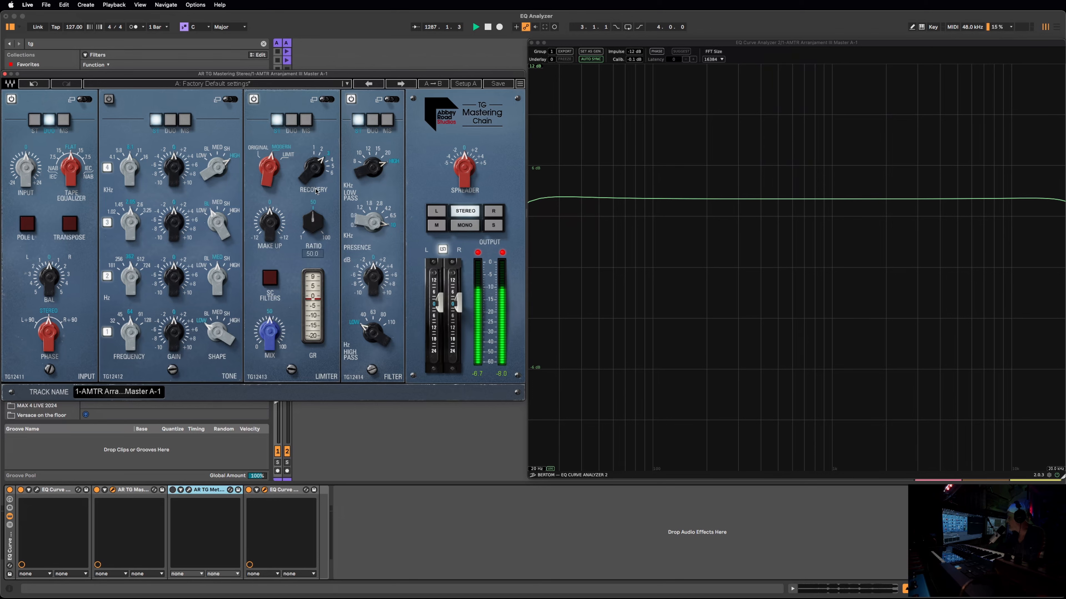
{"action": "left_click_drag", "start_coordinate": [278, 349], "coordinate": [278, 342]}
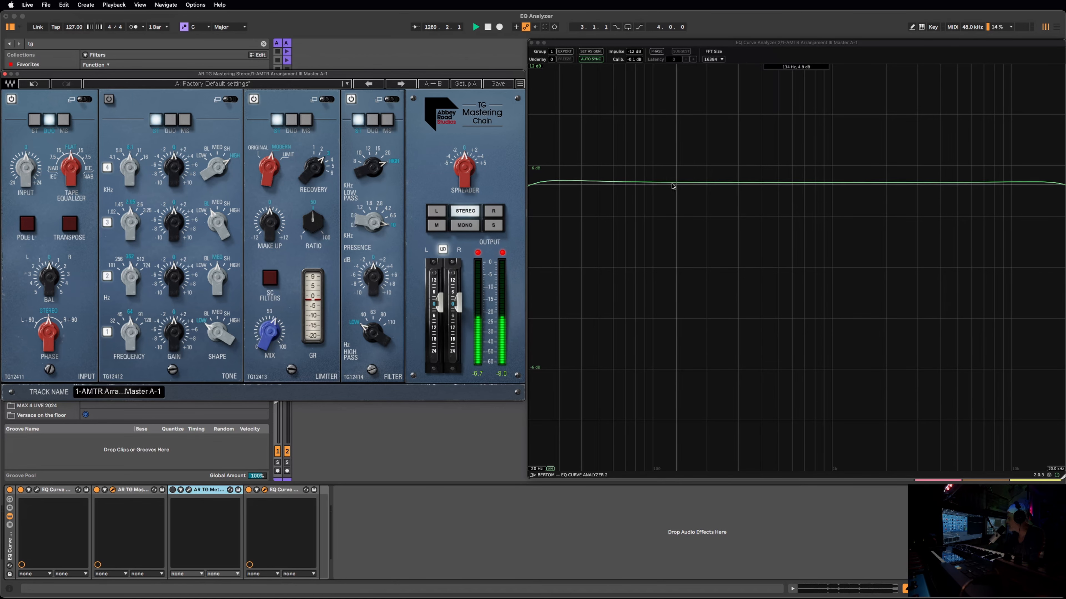
{"action": "left_click_drag", "start_coordinate": [268, 331], "coordinate": [269, 340]}
{"action": "mouse_move", "coordinate": [269, 331]}
{"action": "left_mouse_down"}
{"action": "mouse_move", "coordinate": [269, 318]}
{"action": "mouse_move", "coordinate": [269, 329]}
{"action": "left_mouse_up"}
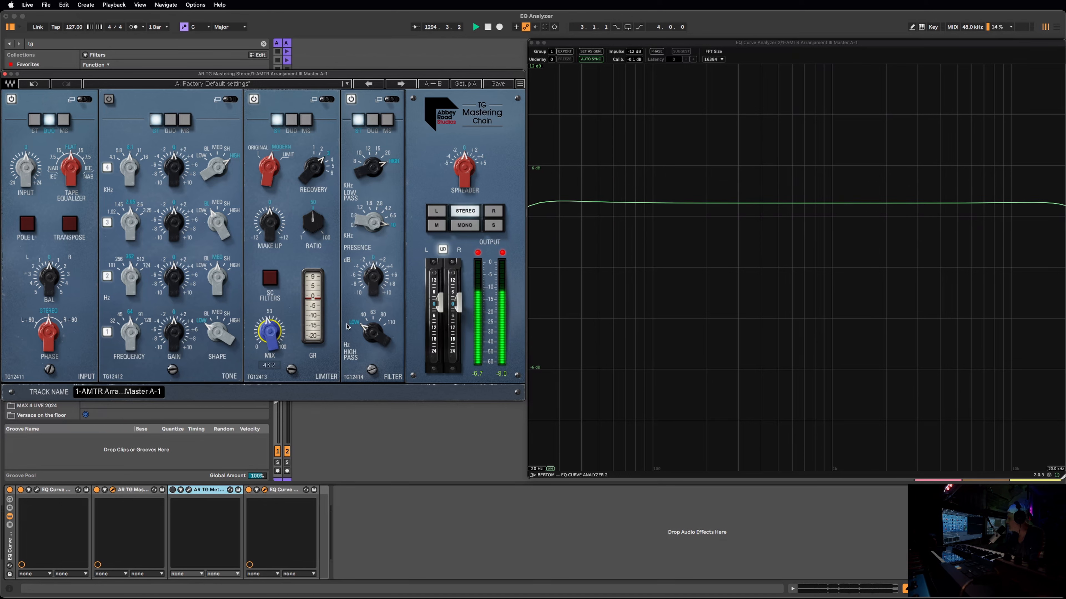
Try the Filter module's High Pass at 110 Hz before lowering it to 40 Hz
{"action": "left_click_drag", "start_coordinate": [382, 338], "coordinate": [382, 317]}
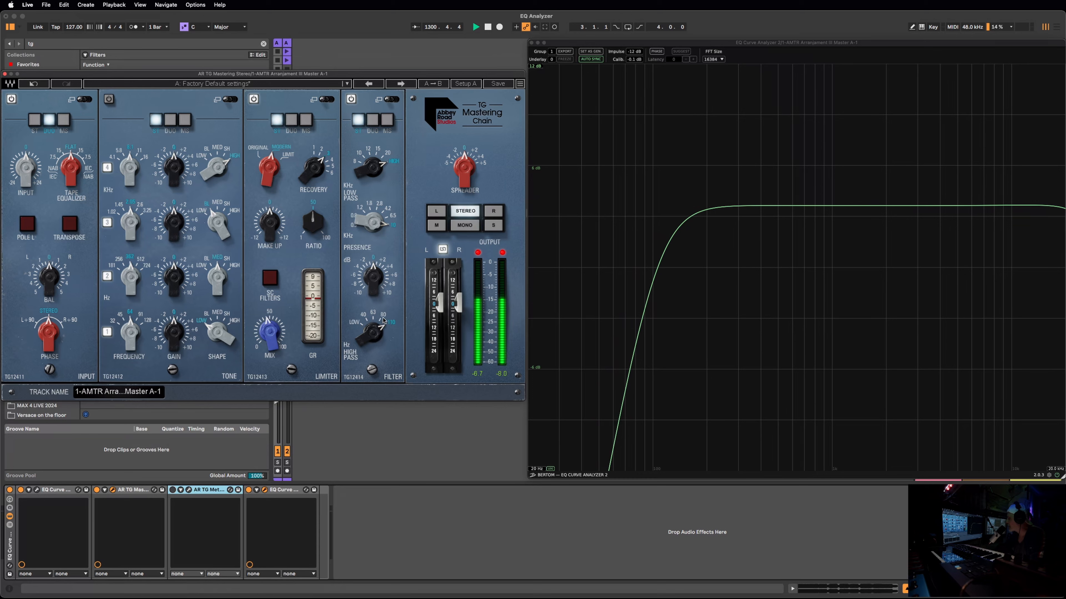
{"action": "left_click_drag", "start_coordinate": [357, 331], "coordinate": [357, 361]}
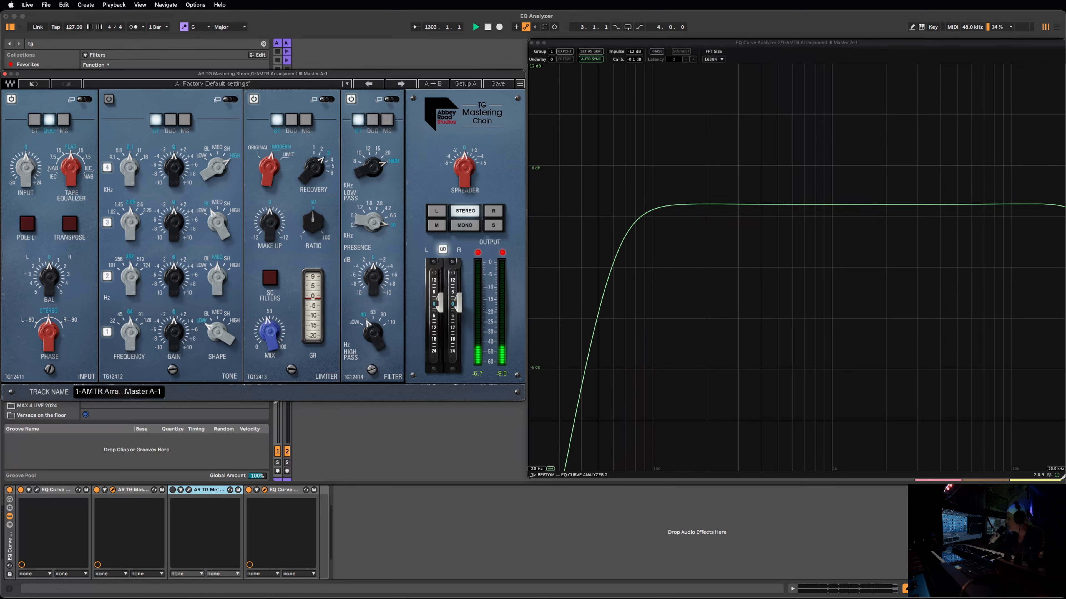
Boost the Filter module's Presence gain and sweep its frequency through 0.8 kHz up to 4.2 kHz
{"action": "left_click_drag", "start_coordinate": [376, 277], "coordinate": [376, 285]}
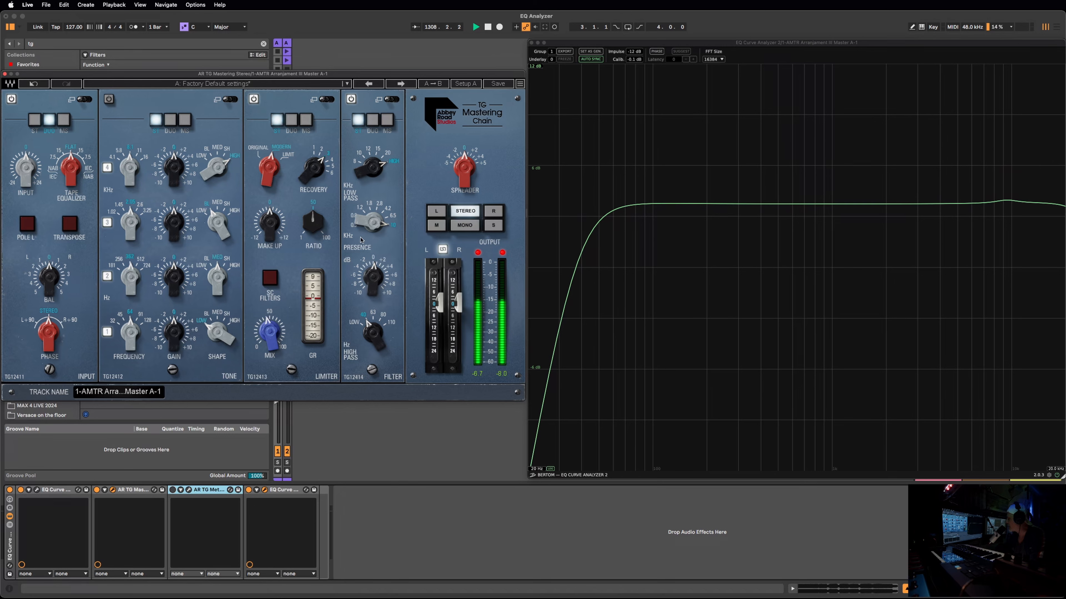
{"action": "left_click_drag", "start_coordinate": [369, 230], "coordinate": [369, 256]}
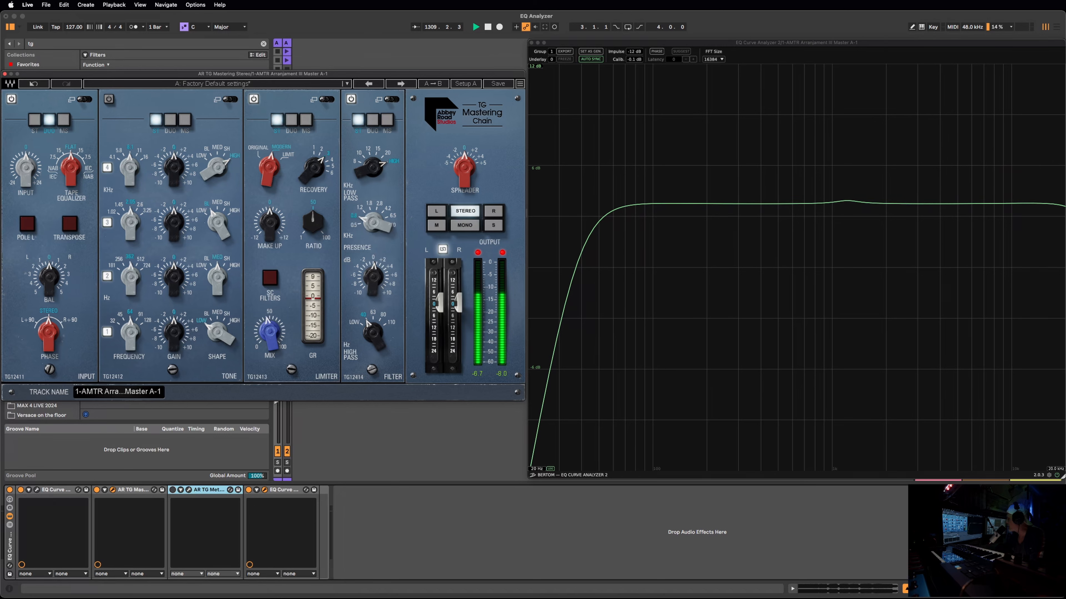
{"action": "left_click_drag", "start_coordinate": [378, 293], "coordinate": [375, 285]}
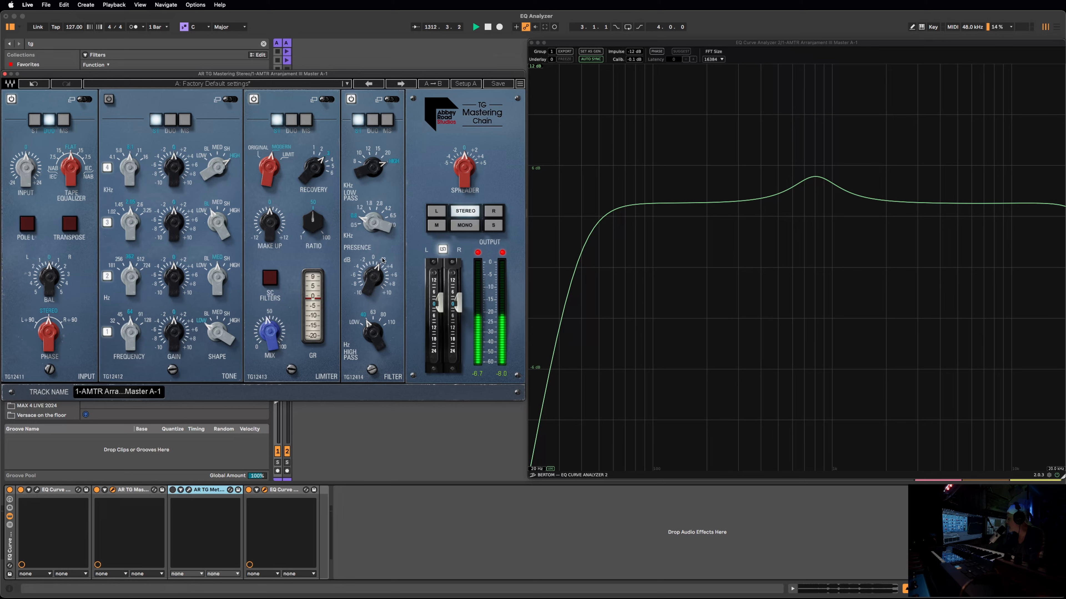
{"action": "mouse_move", "coordinate": [366, 228]}
{"action": "left_mouse_down"}
{"action": "mouse_move", "coordinate": [366, 238]}
{"action": "mouse_move", "coordinate": [366, 221]}
{"action": "left_mouse_up"}
{"action": "mouse_move", "coordinate": [369, 281]}
{"action": "left_mouse_down"}
{"action": "mouse_move", "coordinate": [369, 297]}
{"action": "mouse_move", "coordinate": [369, 286]}
{"action": "left_mouse_up"}
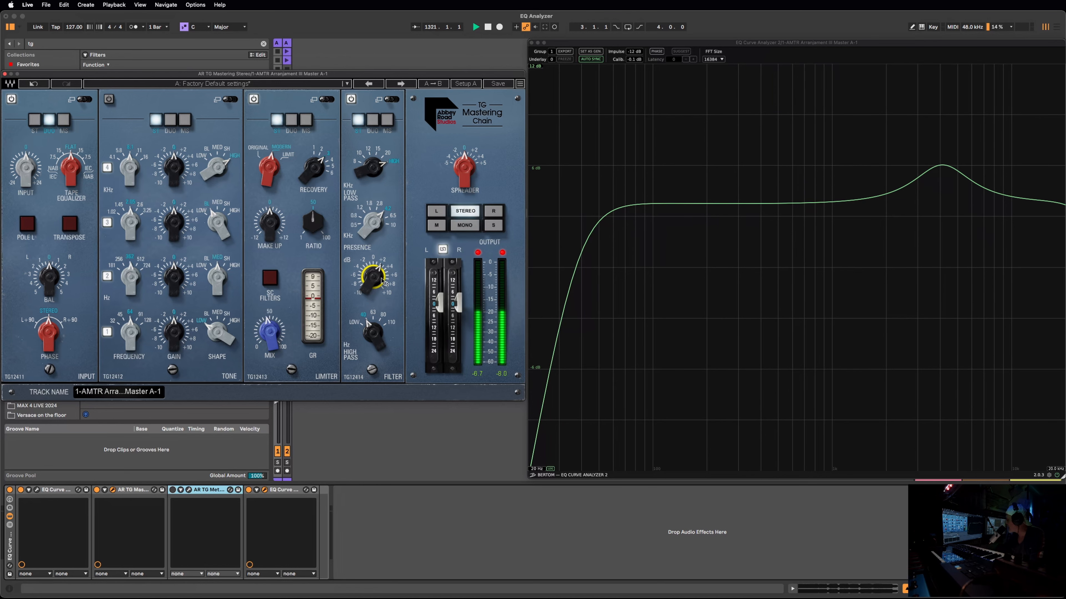
{"action": "mouse_move", "coordinate": [370, 277]}
{"action": "left_mouse_down"}
{"action": "mouse_move", "coordinate": [370, 295]}
{"action": "mouse_move", "coordinate": [370, 279]}
{"action": "left_mouse_up"}
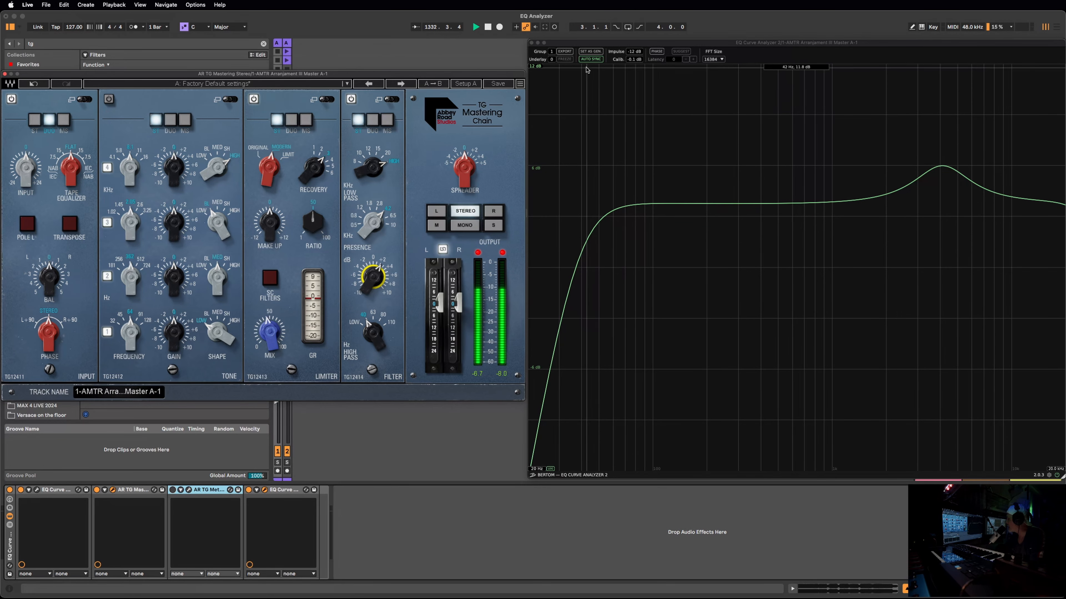
Shrink the EQ Curve Analyzer window's height and align it beside the mastering chain plugin
{"action": "left_click", "coordinate": [709, 44]}
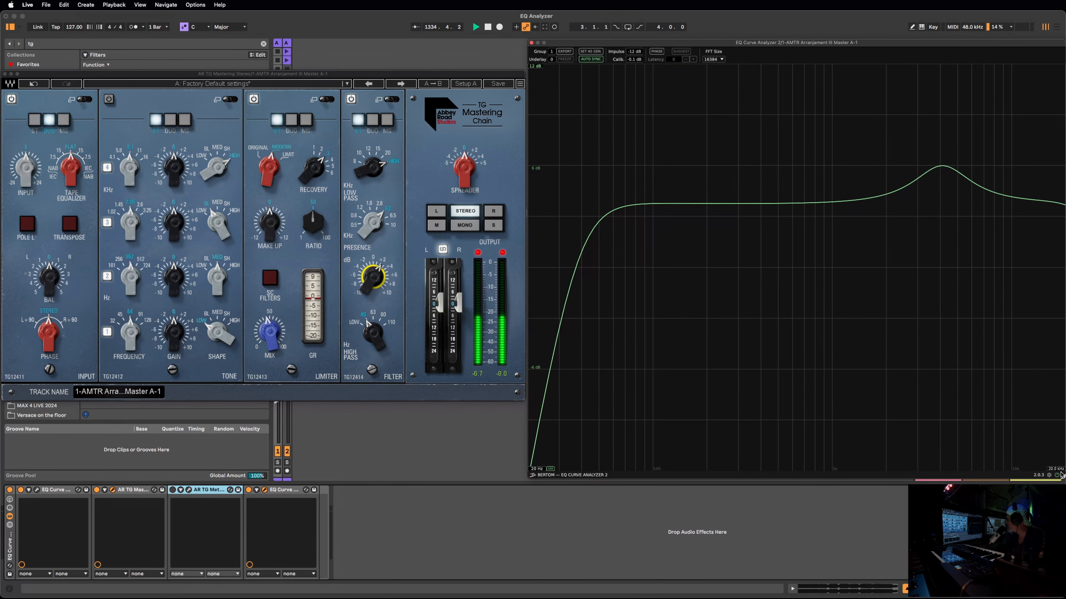
{"action": "left_click_drag", "start_coordinate": [1060, 476], "coordinate": [1065, 375]}
{"action": "left_click_drag", "start_coordinate": [700, 43], "coordinate": [699, 72]}
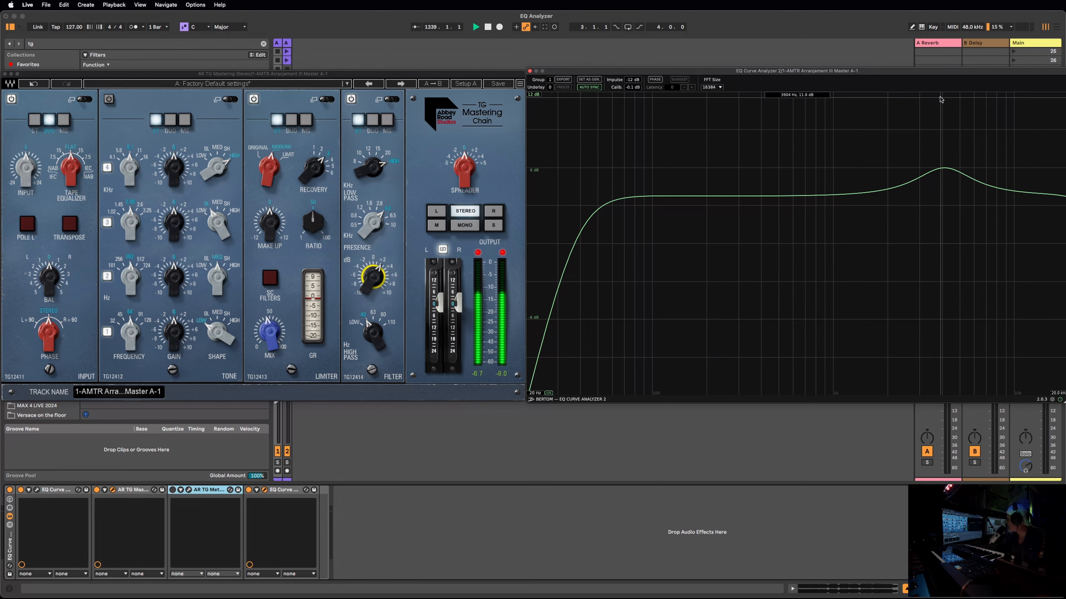
{"action": "mouse_move", "coordinate": [948, 72]}
{"action": "left_mouse_down"}
{"action": "mouse_move", "coordinate": [926, 74]}
{"action": "mouse_move", "coordinate": [950, 73]}
{"action": "left_mouse_up"}
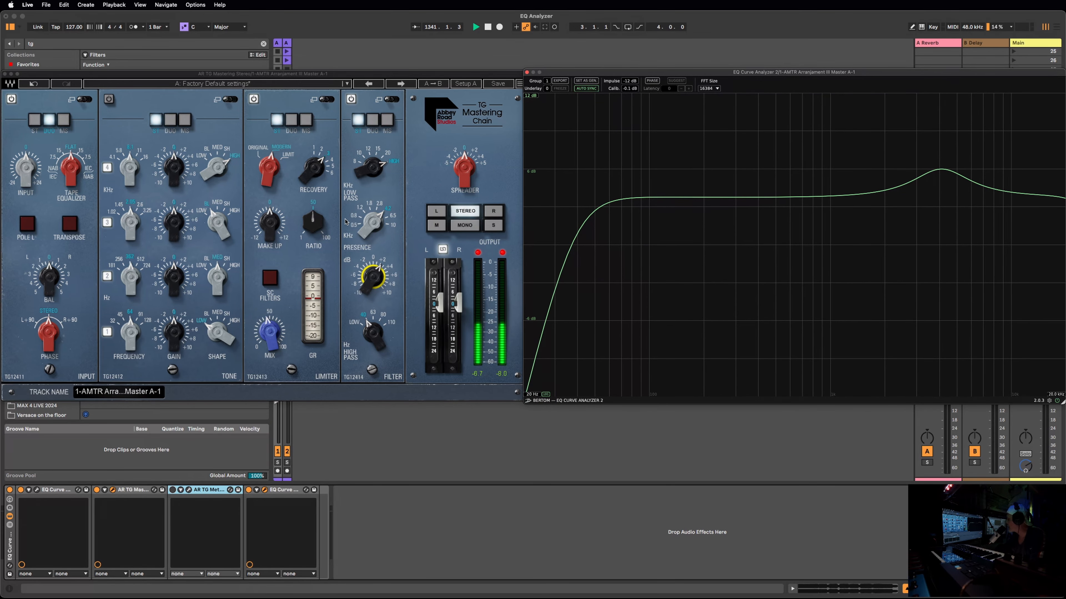
Lower the Filter module's Low Pass cutoff to 8 kHz and slightly adjust the Spreader
{"action": "left_click_drag", "start_coordinate": [369, 171], "coordinate": [373, 222]}
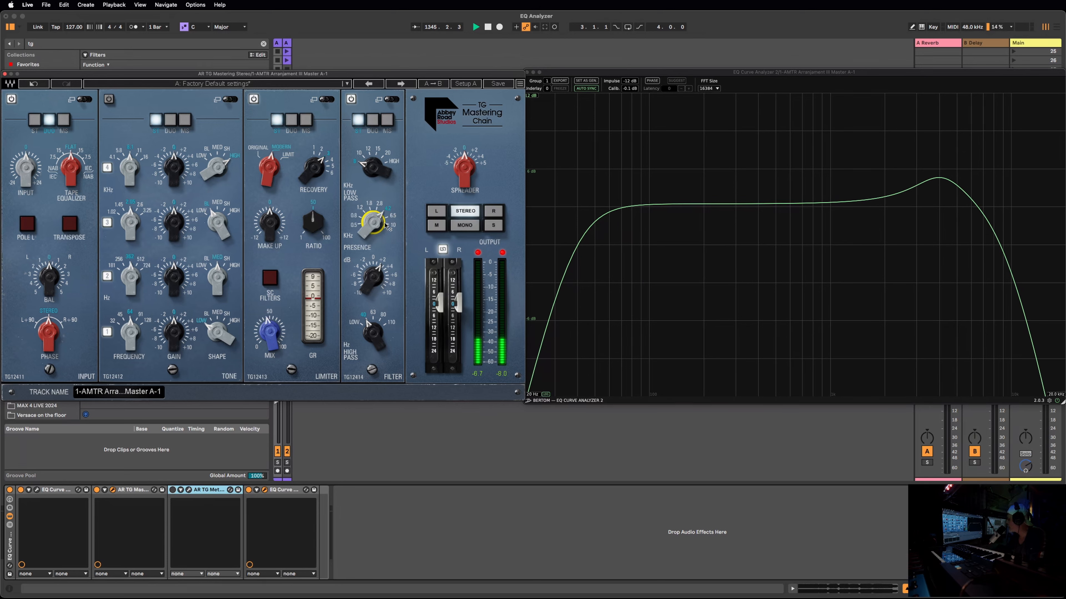
{"action": "left_click_drag", "start_coordinate": [471, 179], "coordinate": [471, 179]}
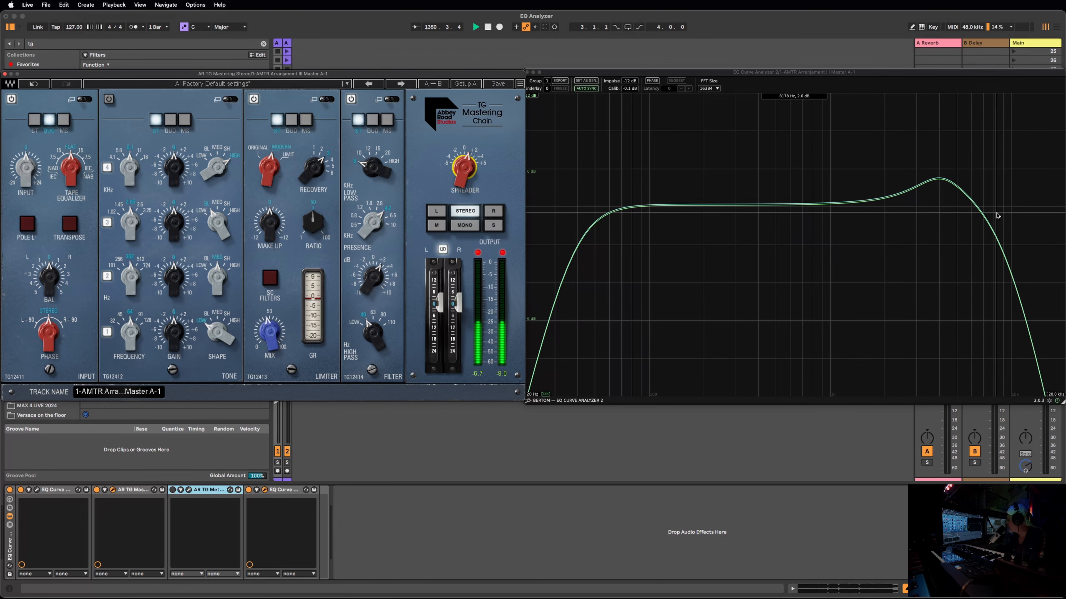
Adjust the Spreader and try moving the mastering chain's output faders both linked and unlinked
{"action": "left_click_drag", "start_coordinate": [465, 167], "coordinate": [454, 151]}
{"action": "mouse_move", "coordinate": [455, 304]}
{"action": "left_mouse_down"}
{"action": "mouse_move", "coordinate": [456, 339]}
{"action": "mouse_move", "coordinate": [457, 288]}
{"action": "mouse_move", "coordinate": [456, 300]}
{"action": "left_mouse_up"}
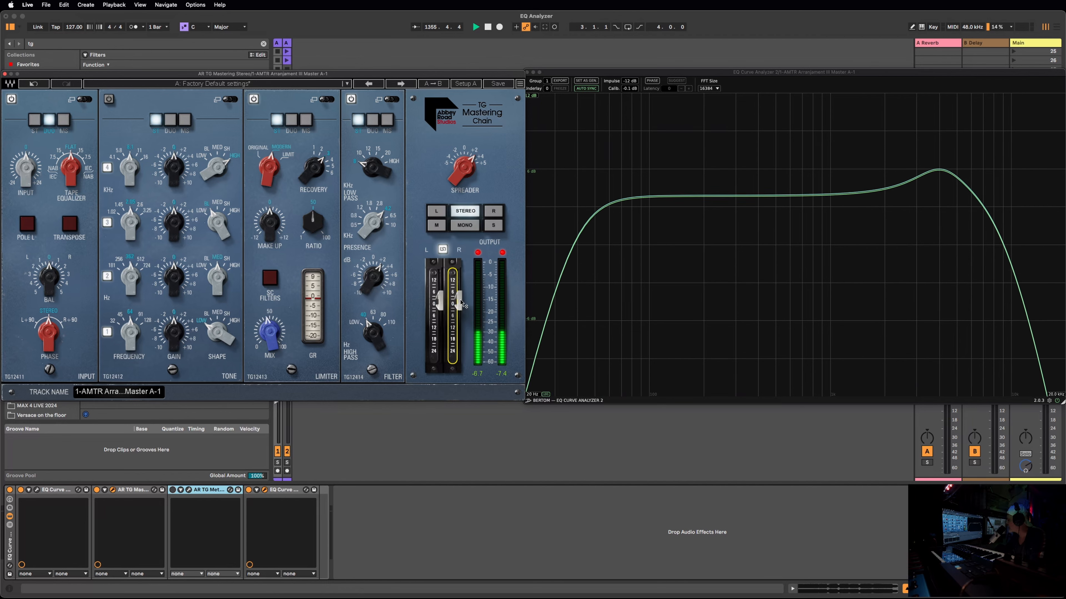
{"action": "left_click", "coordinate": [441, 250]}
{"action": "left_click_drag", "start_coordinate": [452, 272], "coordinate": [459, 303]}
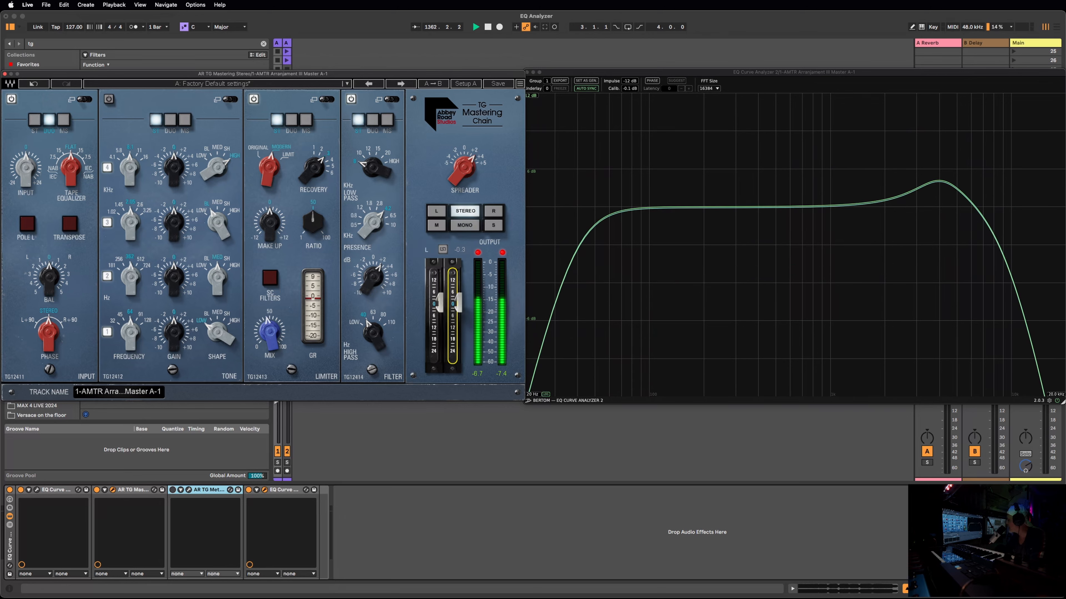
{"action": "left_click_drag", "start_coordinate": [459, 302], "coordinate": [459, 303]}
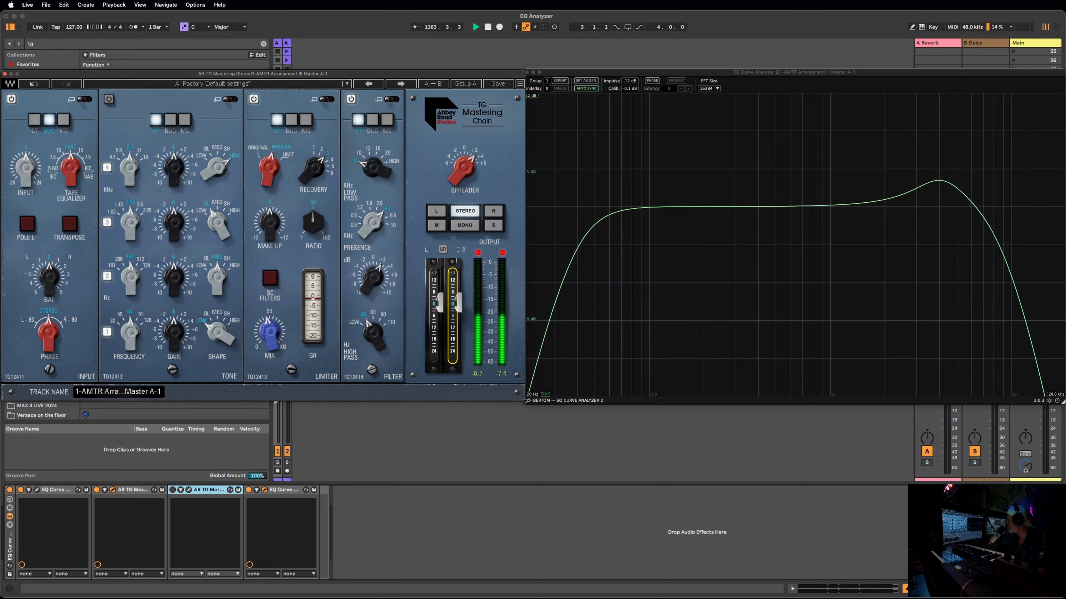
Reset the mastering chain to the Factory Default settings preset and close its plugin window
{"action": "left_click", "coordinate": [210, 84]}
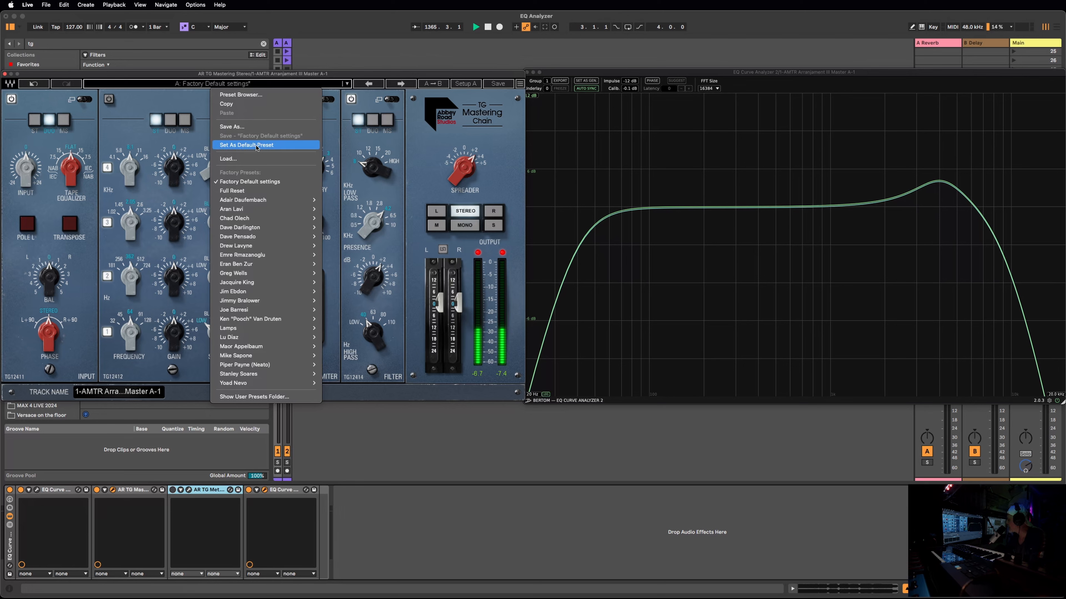
{"action": "left_click", "coordinate": [256, 185]}
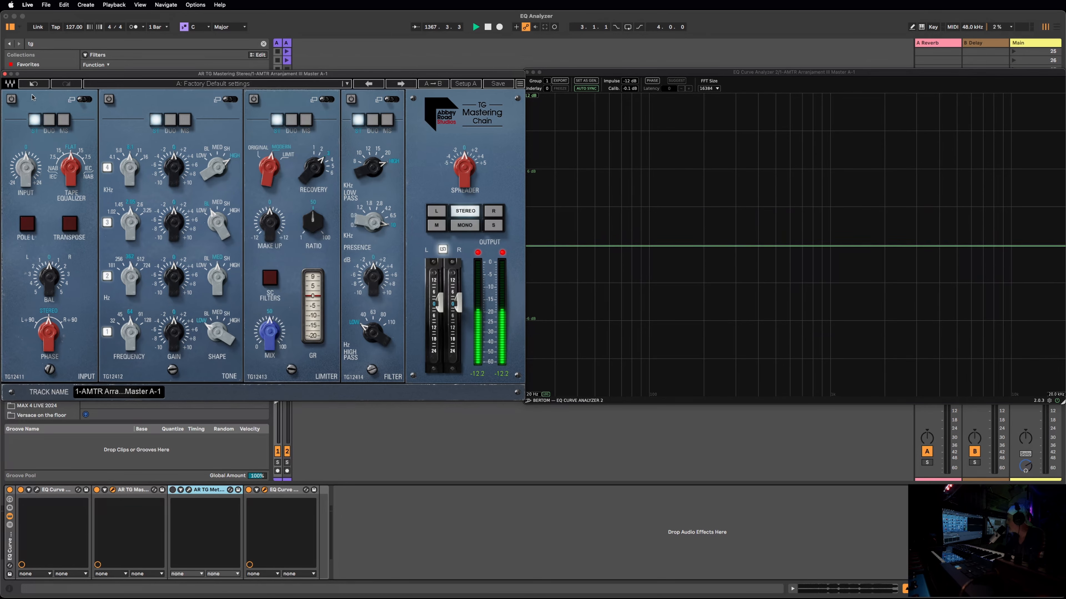
{"action": "left_click", "coordinate": [4, 74]}
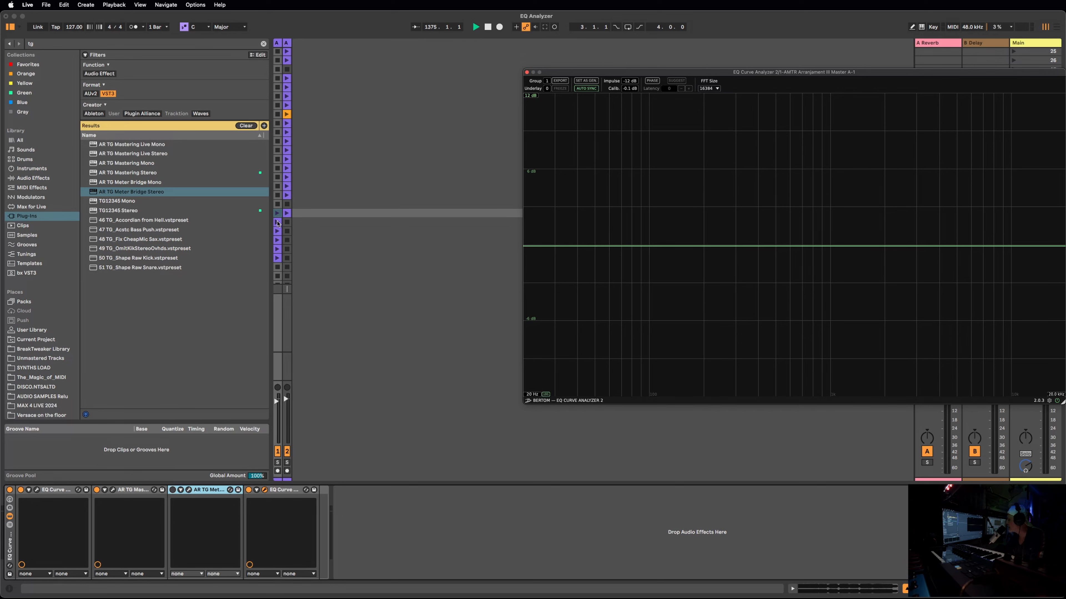
Briefly play the first track's clip in scene 44, stop it and switch off both EQ Curve Analyzer devices
{"action": "left_click", "coordinate": [277, 223]}
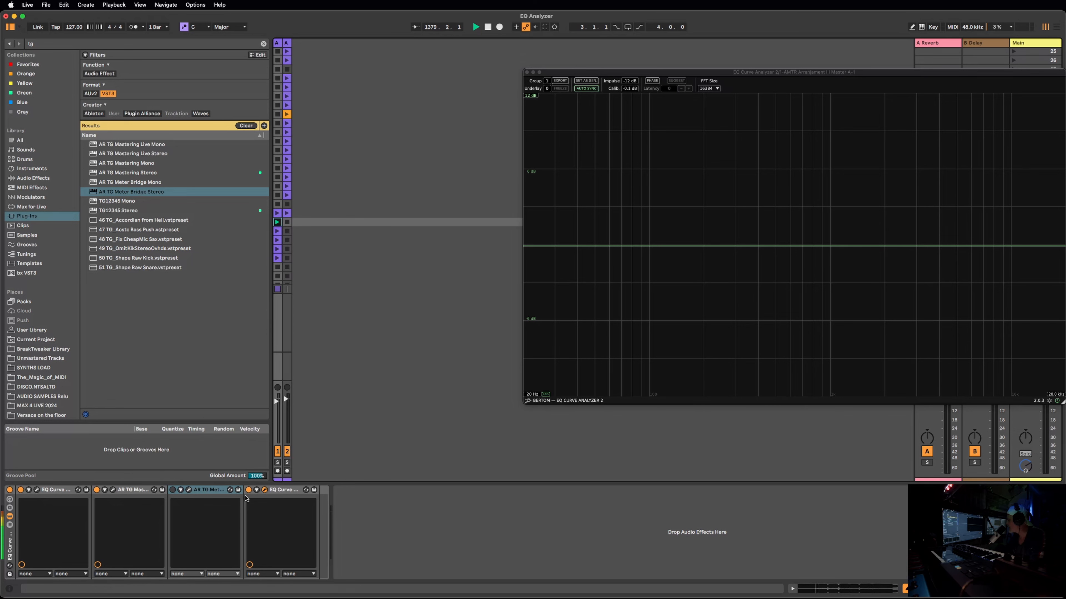
{"action": "left_click", "coordinate": [278, 269]}
{"action": "left_click", "coordinate": [51, 491]}
{"action": "left_click", "coordinate": [275, 489]}
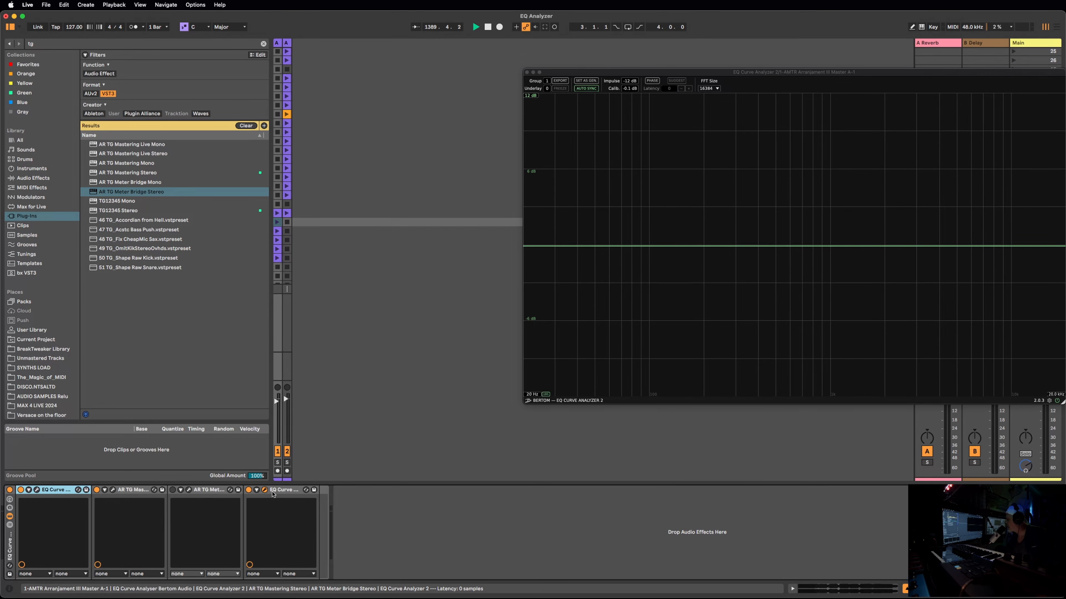
Reopen the AR TG Mastering window in the middle of the session view and close the EQ Curve Analyzer window
{"action": "left_click", "coordinate": [140, 492]}
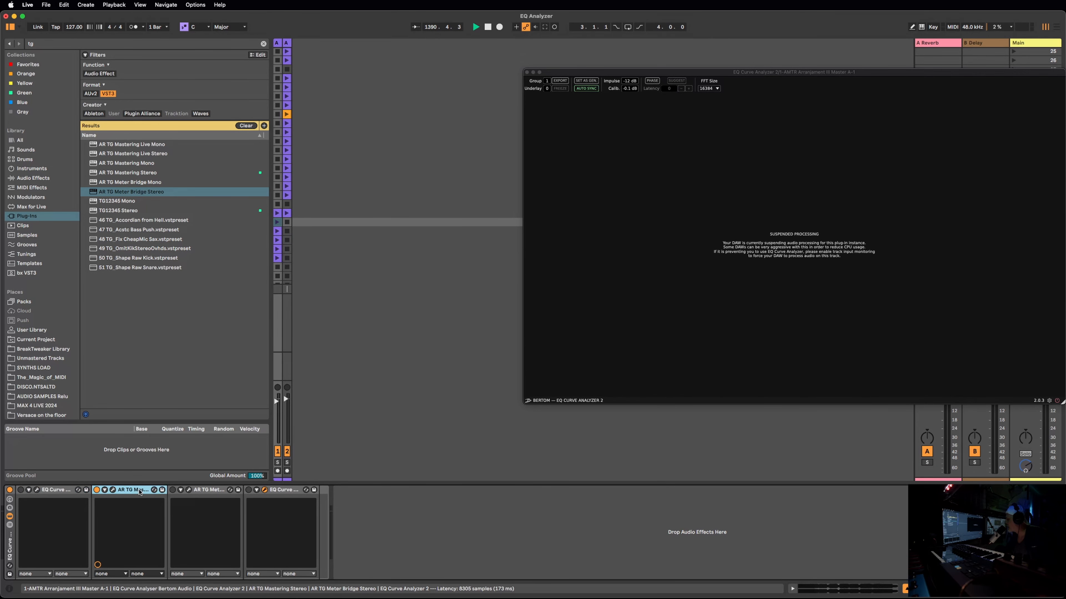
{"action": "left_click", "coordinate": [113, 490]}
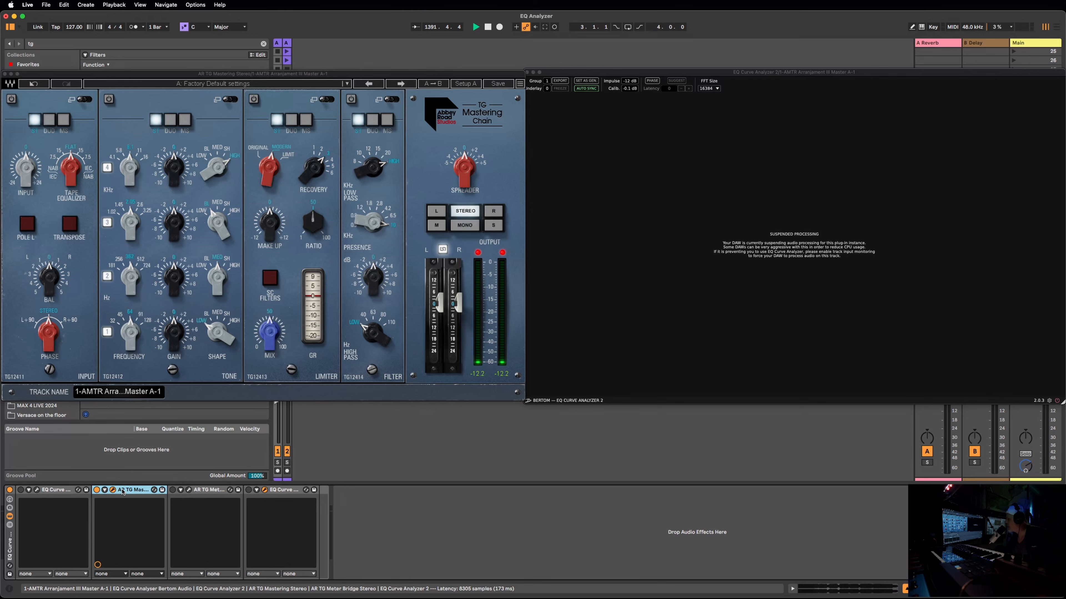
{"action": "left_click", "coordinate": [527, 73]}
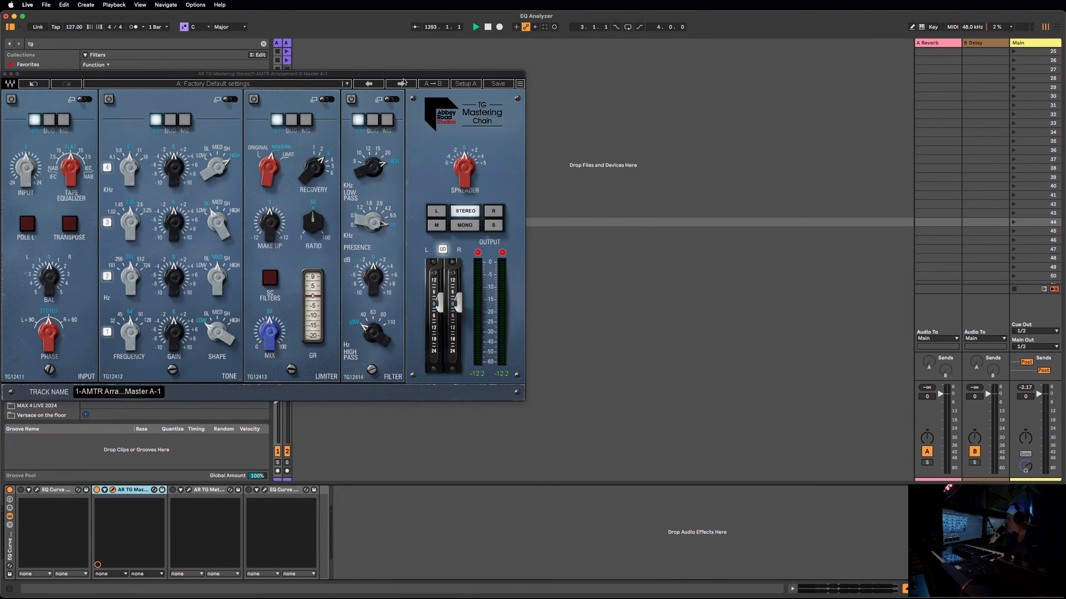
{"action": "left_click_drag", "start_coordinate": [281, 79], "coordinate": [633, 72]}
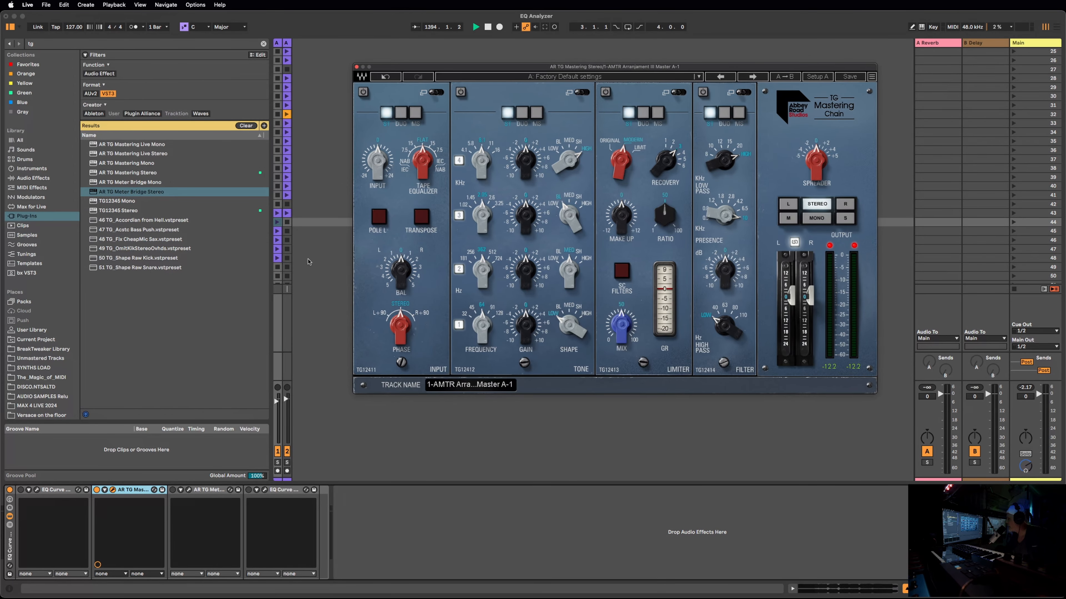
Play the first track's clip in scene 43, enable the Input module and turn its Tape Equalizer away from Flat
{"action": "left_click", "coordinate": [277, 213]}
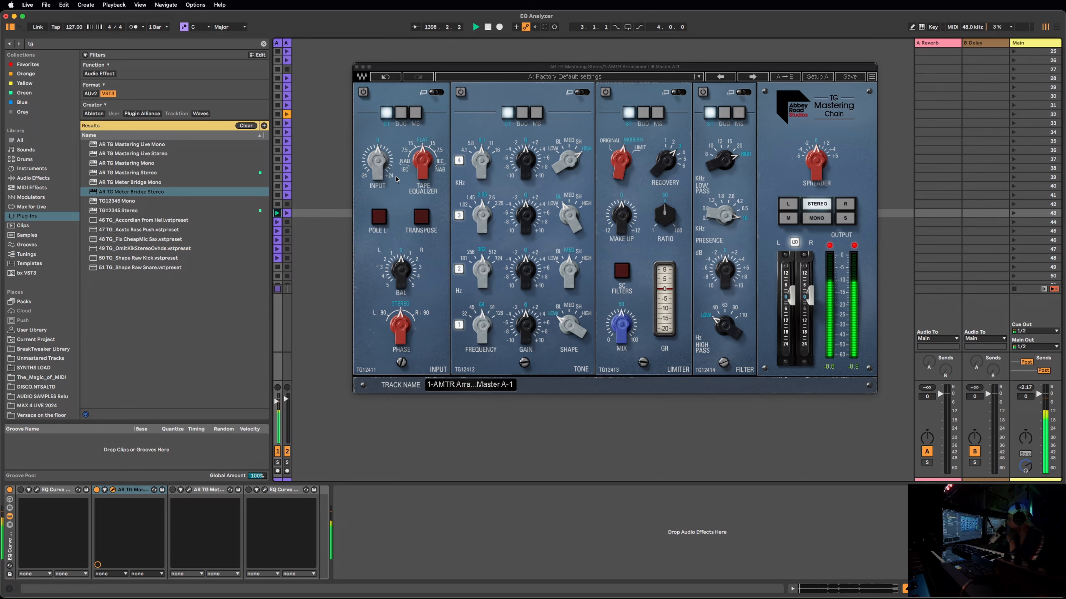
{"action": "left_click", "coordinate": [362, 92]}
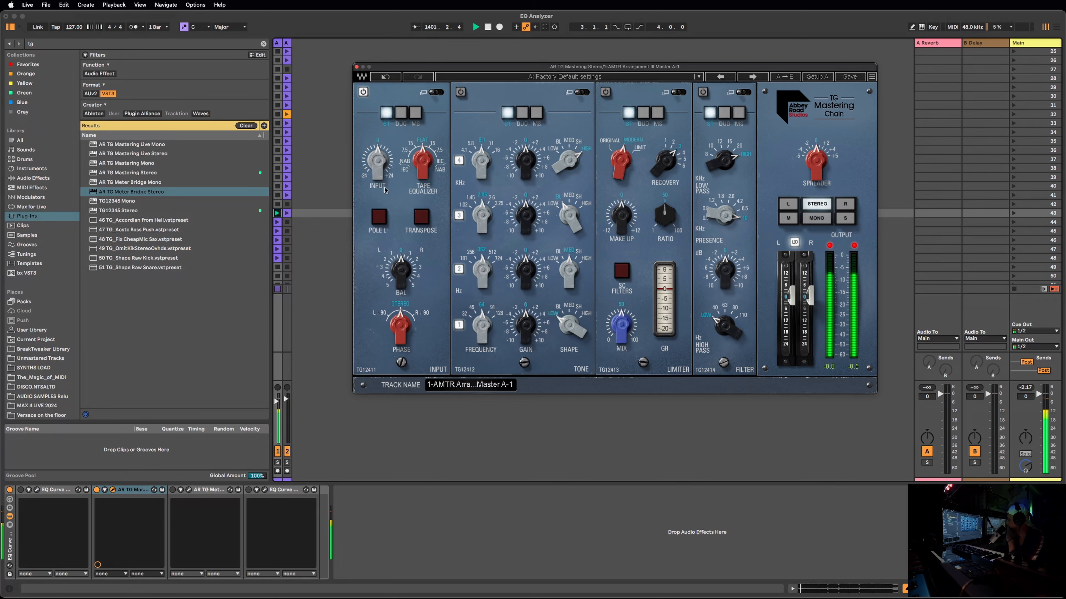
{"action": "left_click", "coordinate": [423, 218]}
{"action": "left_click", "coordinate": [423, 218]}
{"action": "left_click_drag", "start_coordinate": [422, 165], "coordinate": [377, 161]}
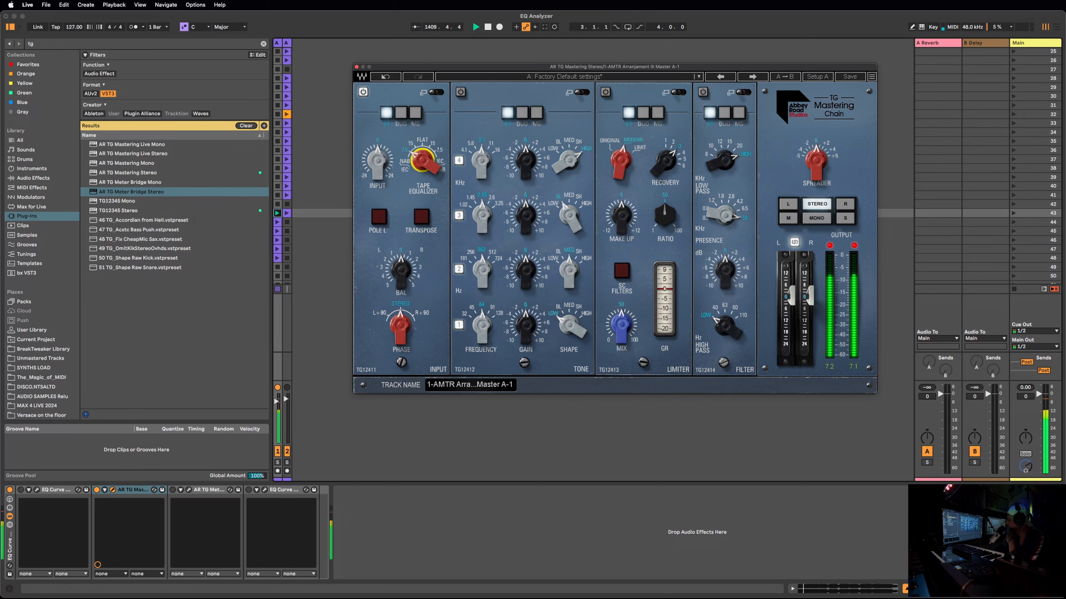
{"action": "left_click", "coordinate": [828, 245]}
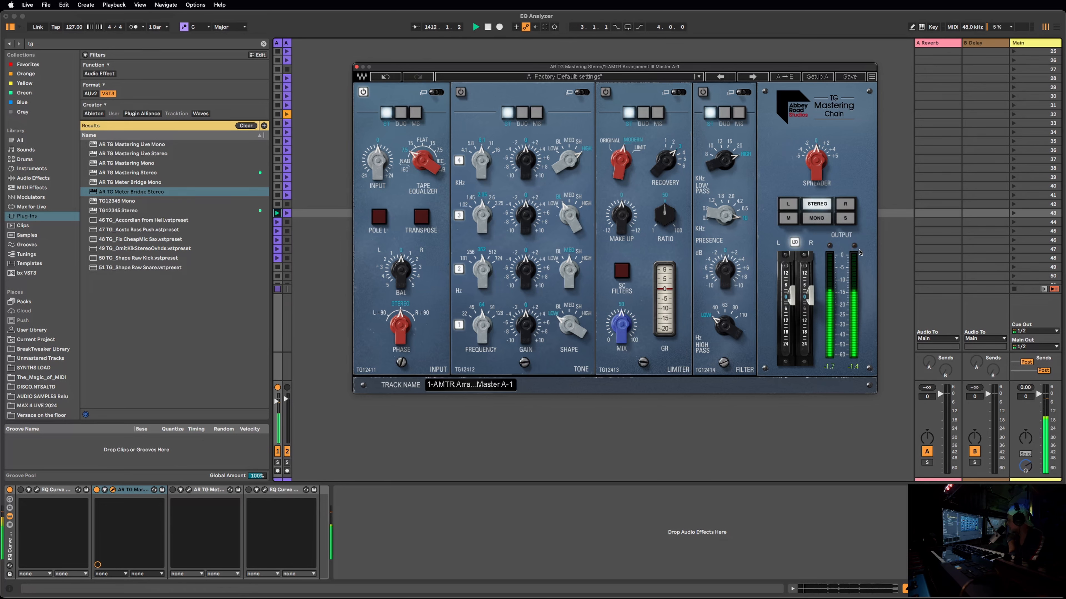
Enable the AR TG Meter Bridge, open it beneath the mastering chain and set its meter source to IN
{"action": "left_click", "coordinate": [200, 494]}
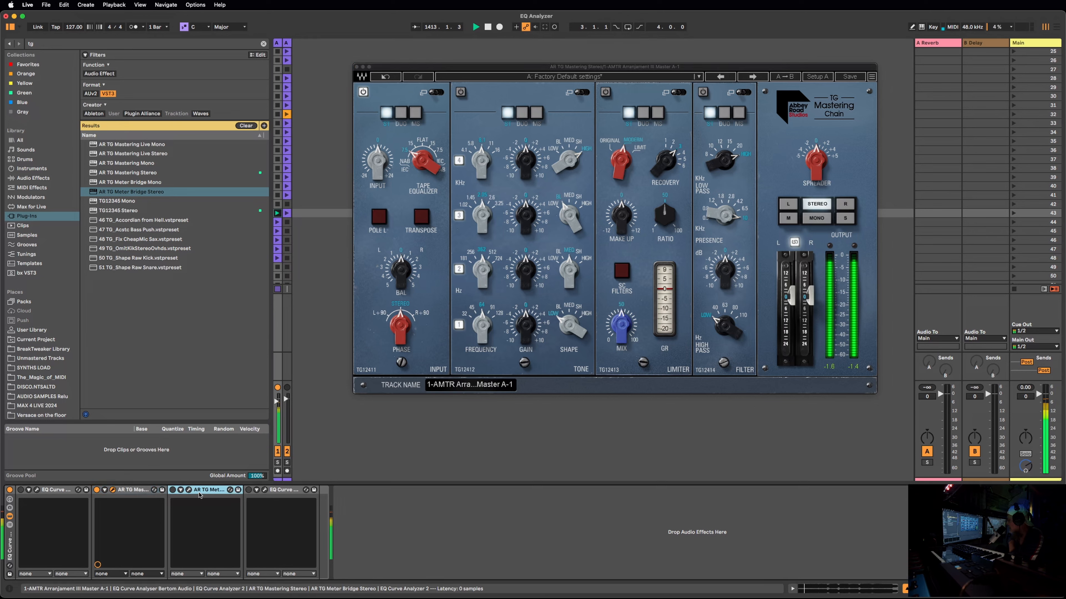
{"action": "left_click", "coordinate": [172, 490]}
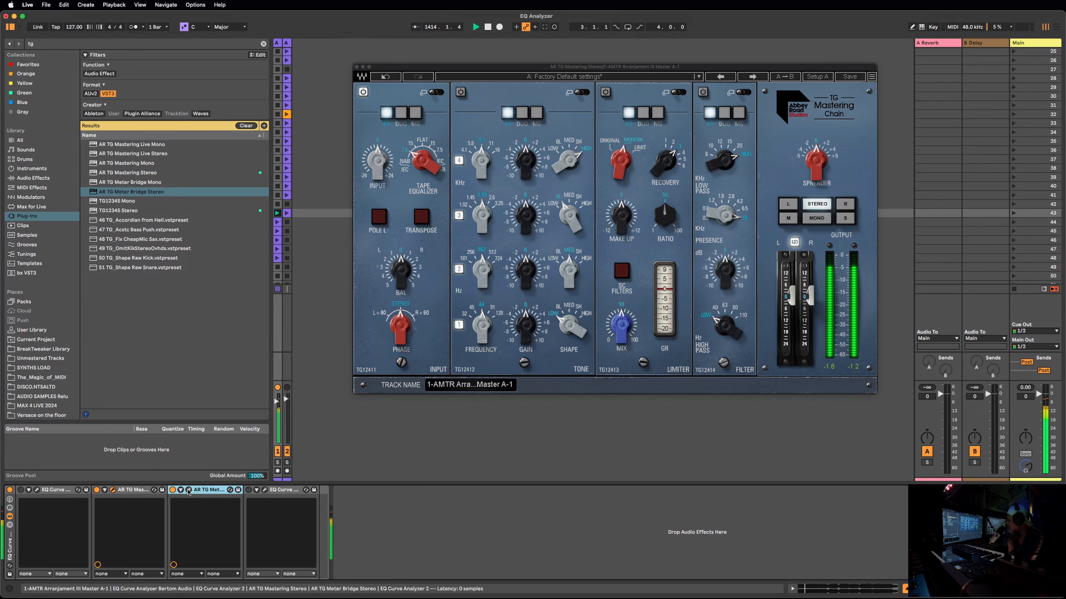
{"action": "left_click", "coordinate": [189, 490]}
{"action": "left_click_drag", "start_coordinate": [472, 393], "coordinate": [573, 406]}
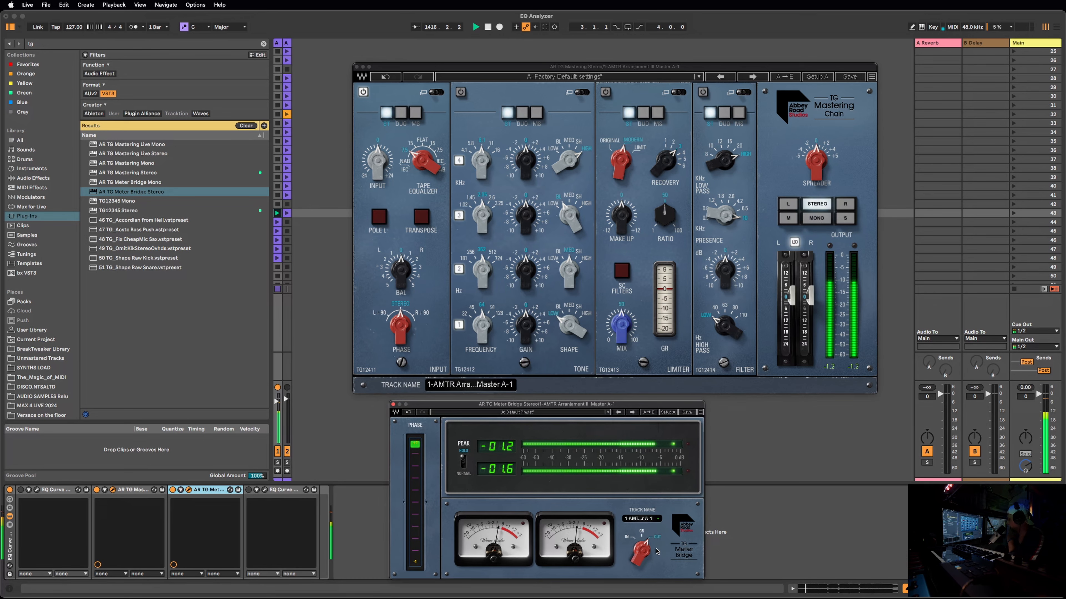
{"action": "left_click_drag", "start_coordinate": [643, 550], "coordinate": [642, 562]}
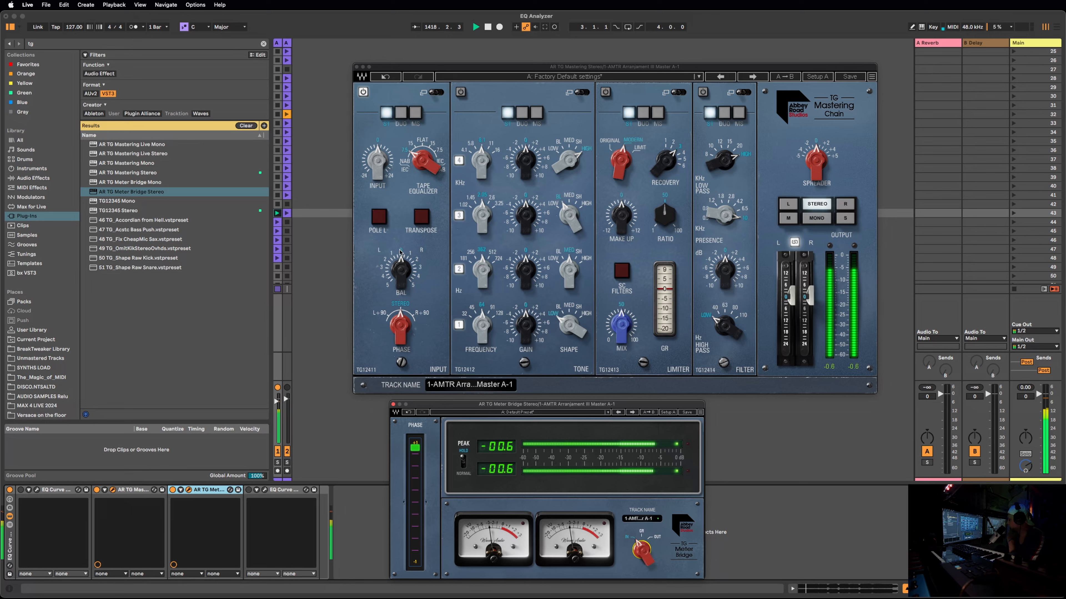
Lower the Input module's input level slightly and try out its Phase control
{"action": "left_click", "coordinate": [378, 160]}
{"action": "left_click_drag", "start_coordinate": [378, 159], "coordinate": [378, 165]}
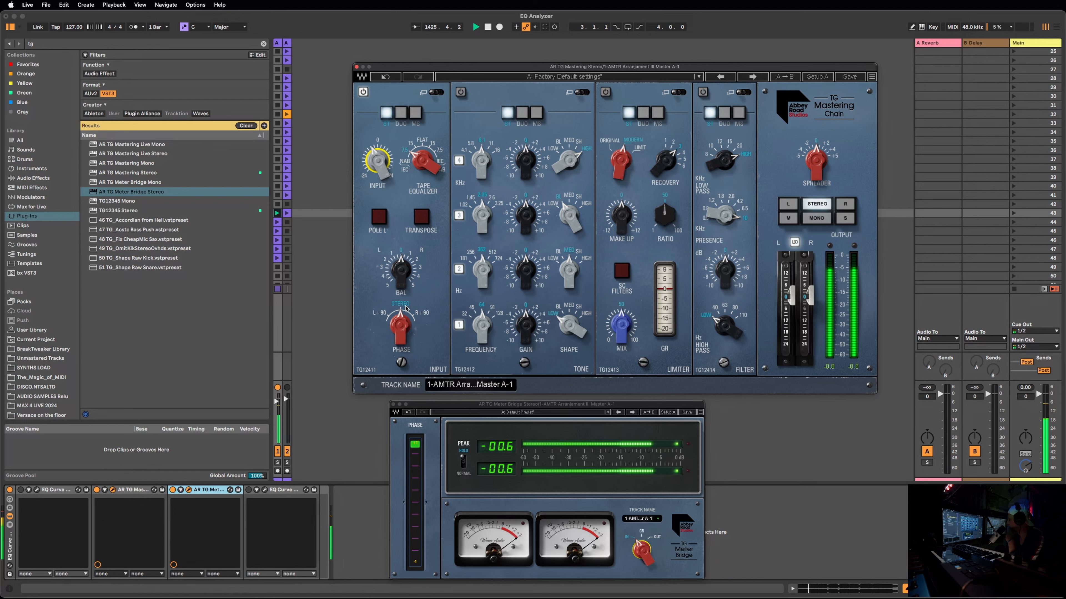
{"action": "mouse_move", "coordinate": [401, 325]}
{"action": "left_mouse_down"}
{"action": "mouse_move", "coordinate": [401, 338]}
{"action": "mouse_move", "coordinate": [399, 322]}
{"action": "left_mouse_up"}
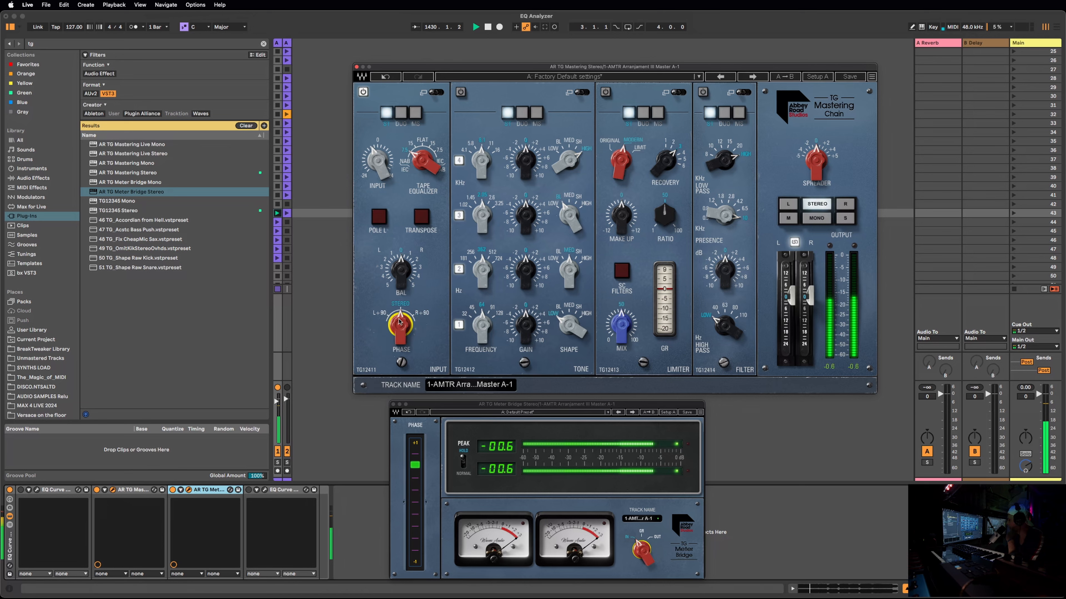
Try shifting the Input module's balance to 1.95, then return it to 0
{"action": "mouse_move", "coordinate": [401, 271]}
{"action": "left_mouse_down"}
{"action": "mouse_move", "coordinate": [402, 289]}
{"action": "mouse_move", "coordinate": [402, 255]}
{"action": "left_mouse_up"}
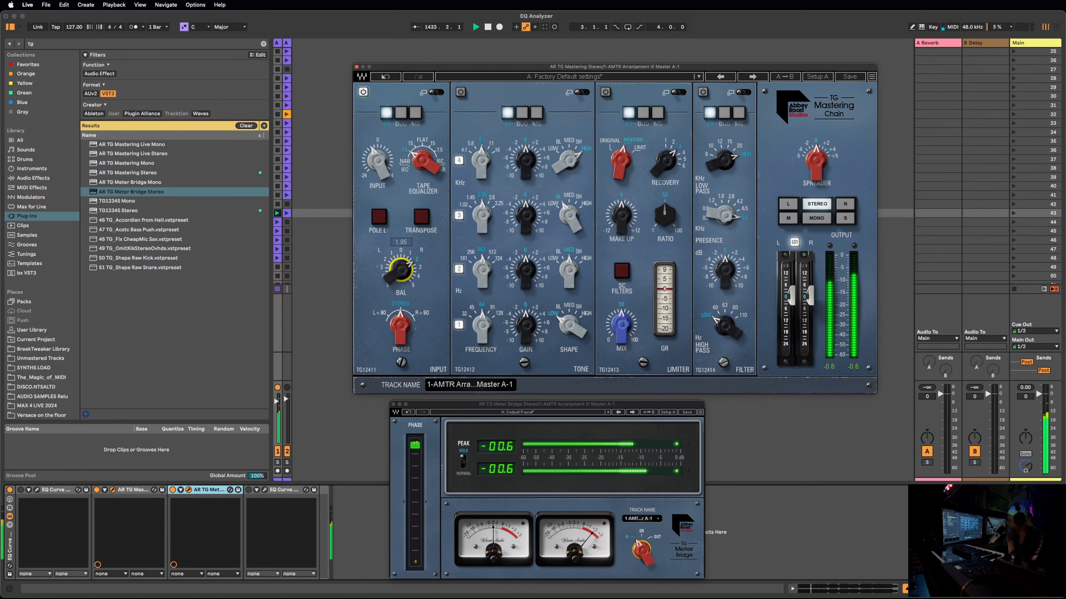
{"action": "double_click", "coordinate": [401, 266]}
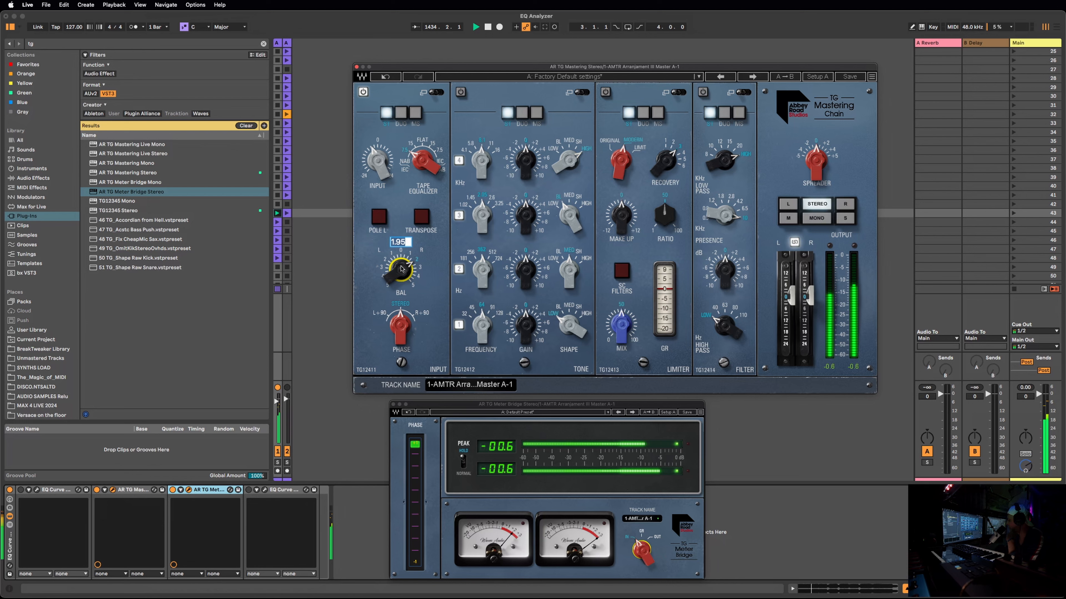
{"action": "type", "text": "2"}
{"action": "left_click", "coordinate": [422, 244]}
{"action": "double_click", "coordinate": [400, 264]}
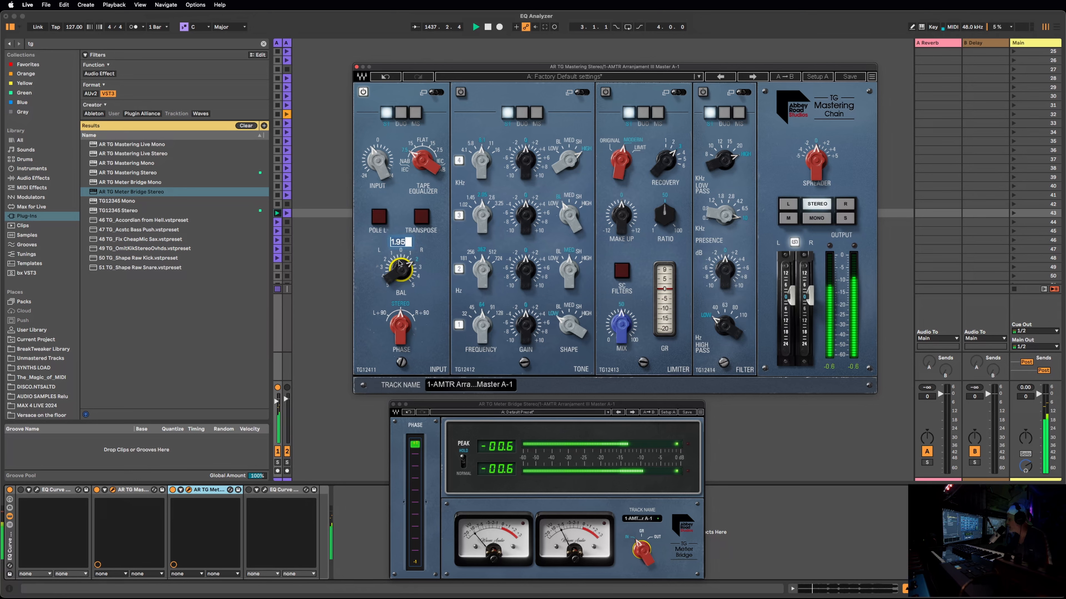
{"action": "type", "text": "0"}
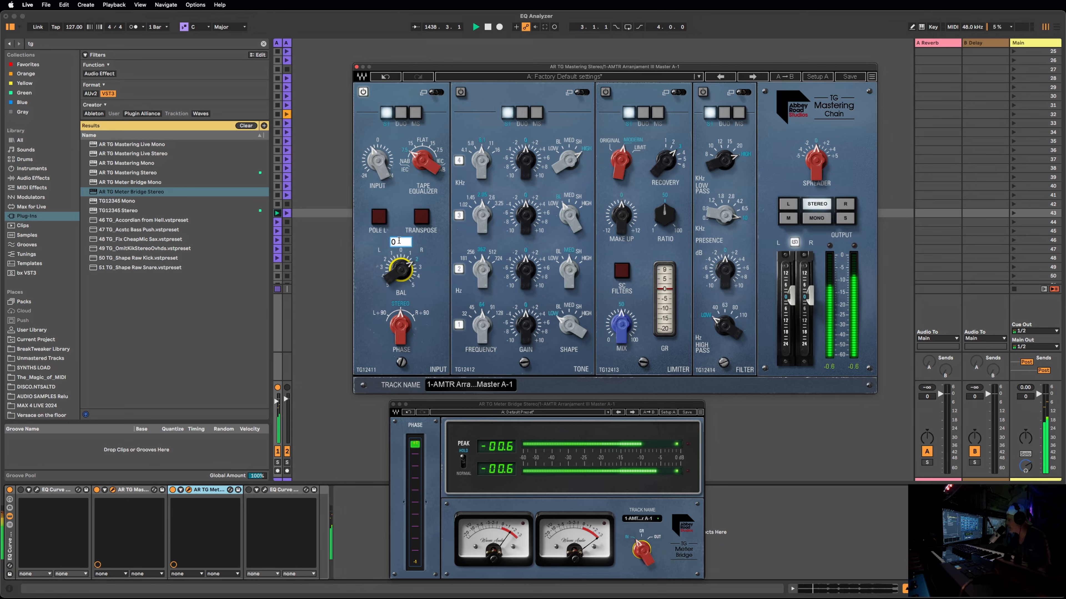
{"action": "key", "text": "Return"}
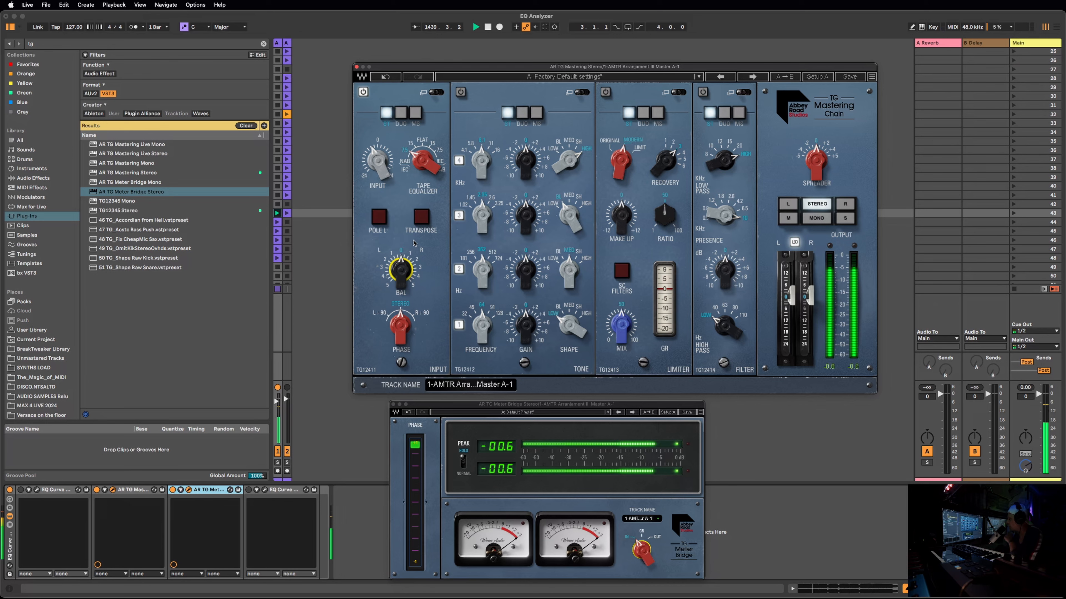
Switch off all four bands of the Tone module and leave the module bypassed
{"action": "left_click", "coordinate": [459, 161]}
{"action": "left_click", "coordinate": [459, 217]}
{"action": "left_click", "coordinate": [459, 270]}
{"action": "left_click", "coordinate": [459, 325]}
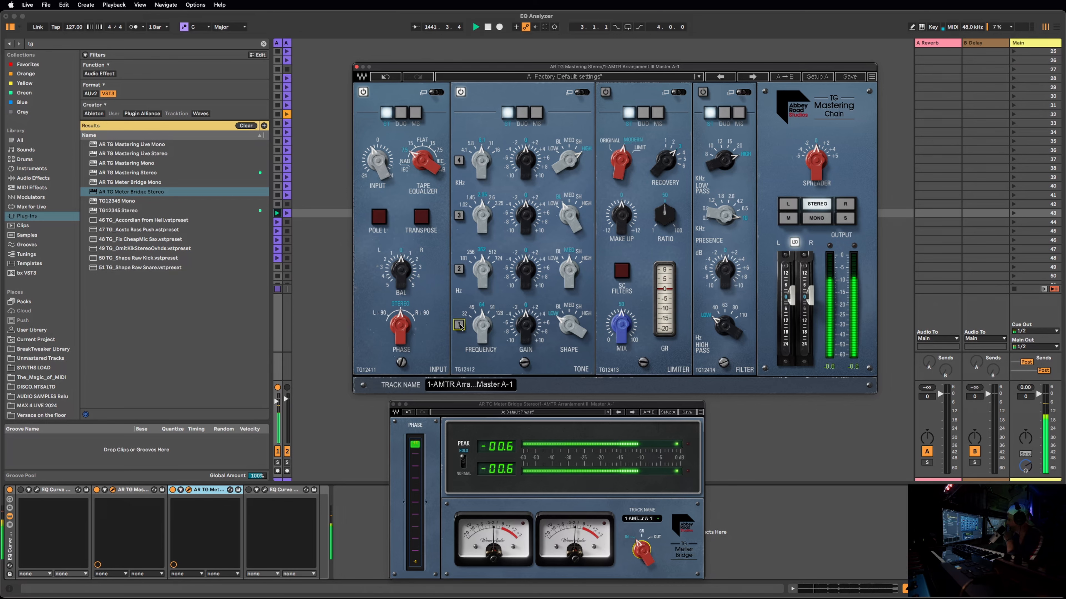
{"action": "left_click", "coordinate": [459, 92]}
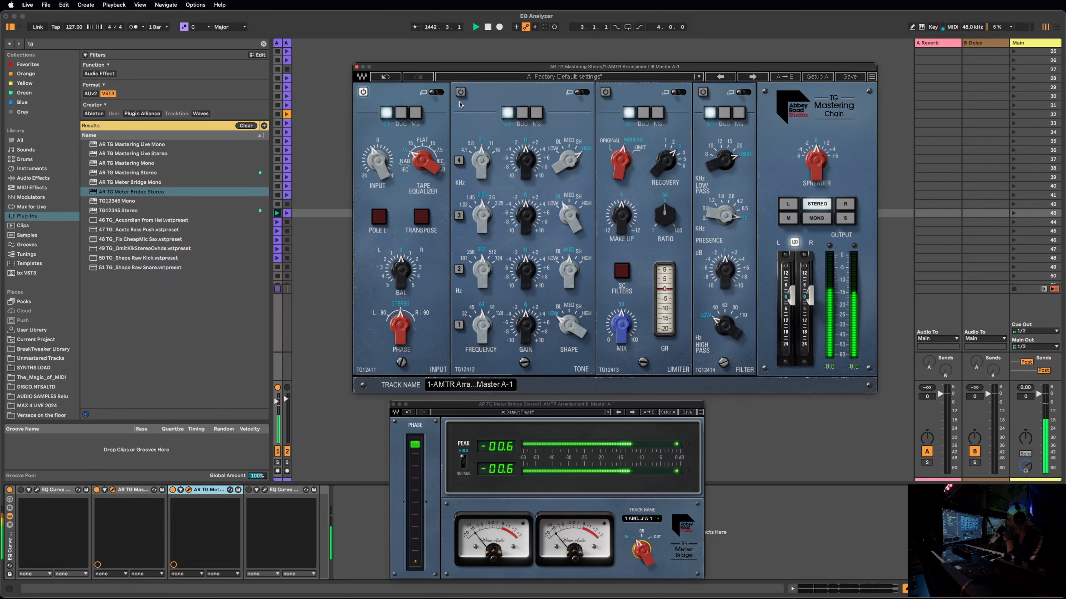
Activate the Tone module with band 4 on, raise that band's gain and frequency, and close the Meter Bridge window
{"action": "left_click", "coordinate": [460, 161]}
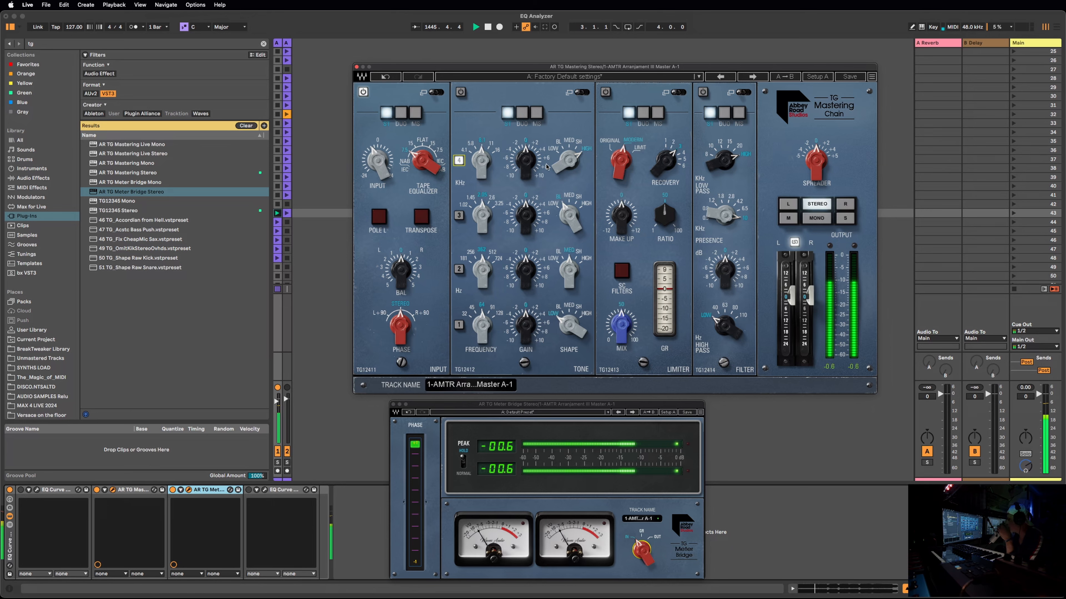
{"action": "left_click_drag", "start_coordinate": [532, 168], "coordinate": [531, 158]}
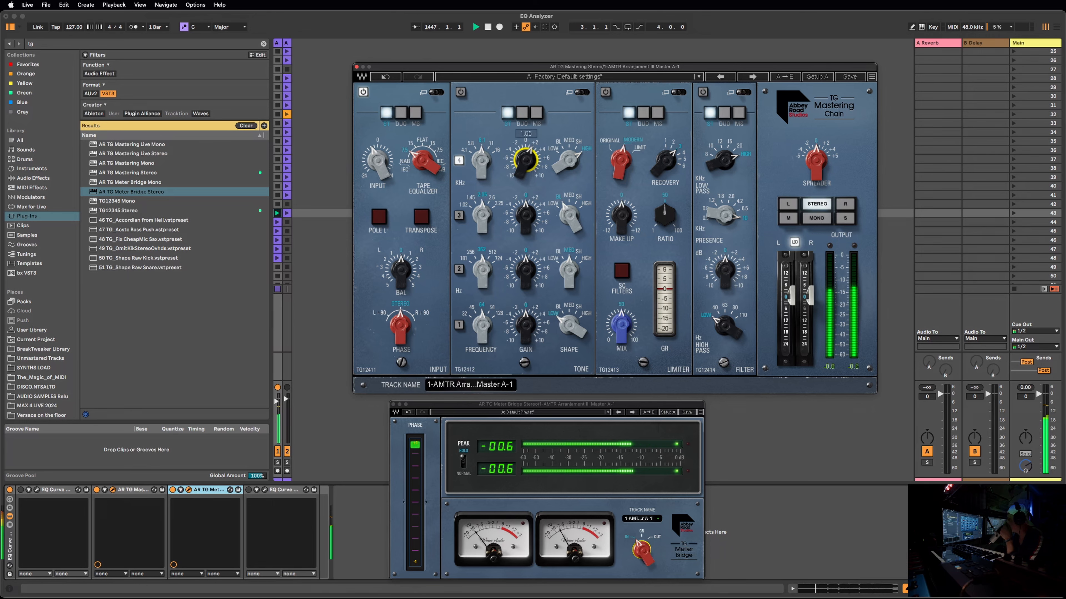
{"action": "left_click_drag", "start_coordinate": [463, 165], "coordinate": [469, 165]}
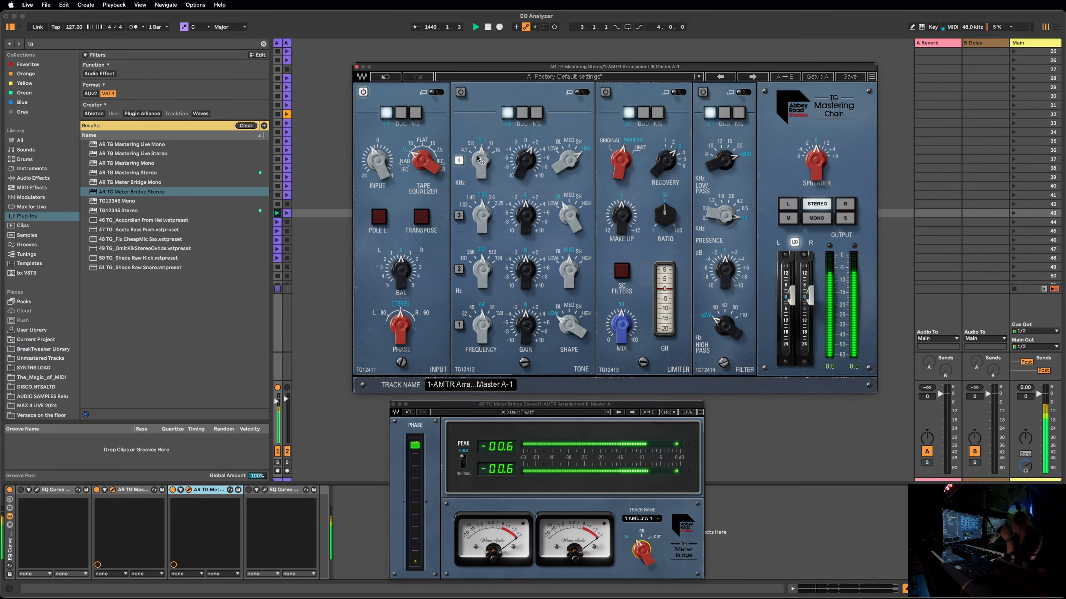
{"action": "left_click", "coordinate": [462, 93]}
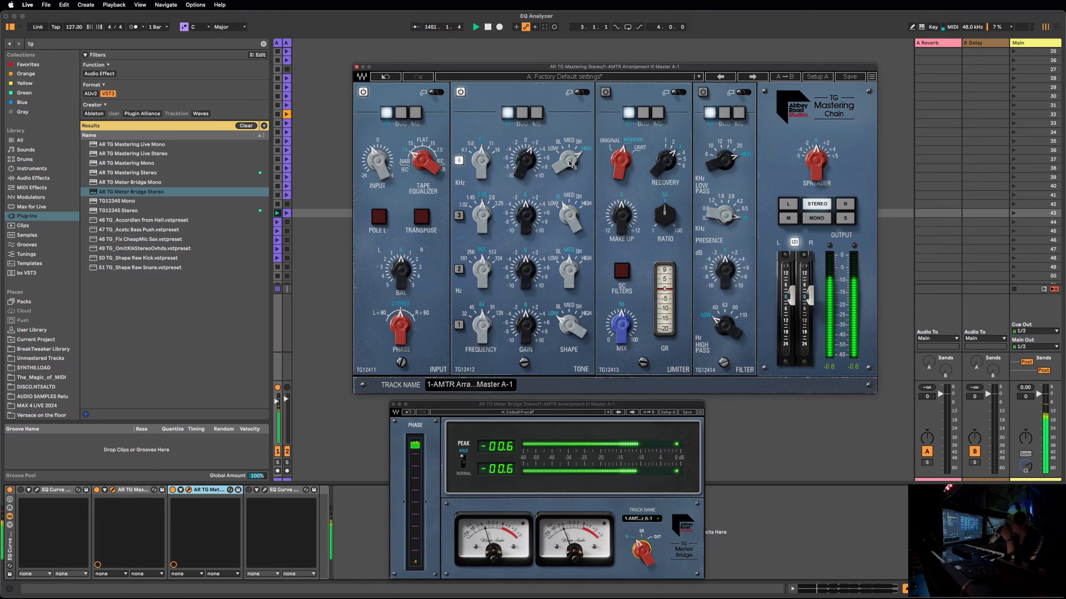
{"action": "left_click_drag", "start_coordinate": [524, 168], "coordinate": [481, 147]}
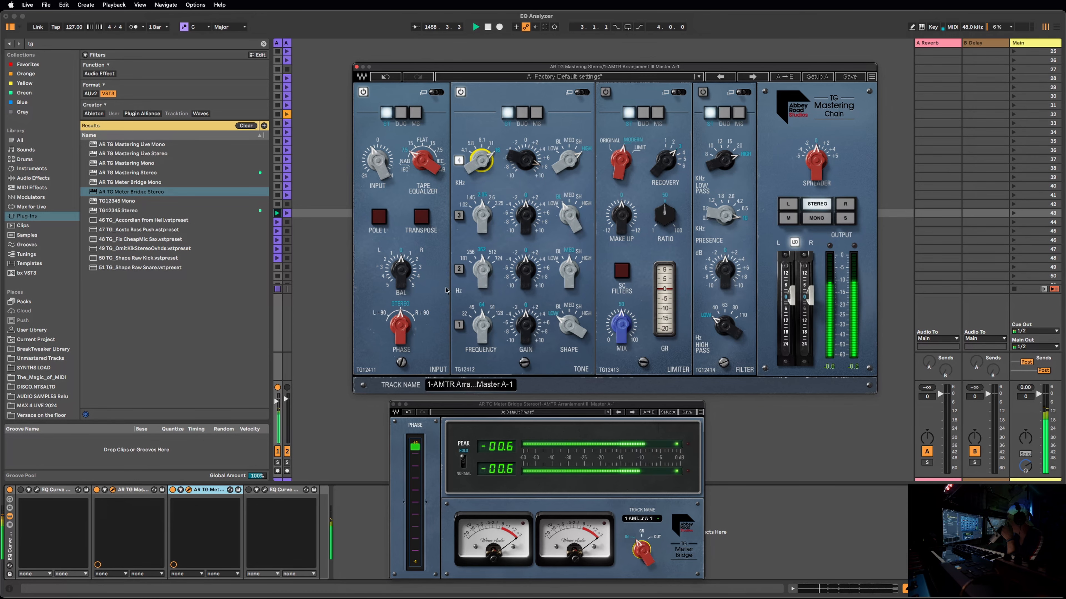
{"action": "left_click", "coordinate": [393, 405]}
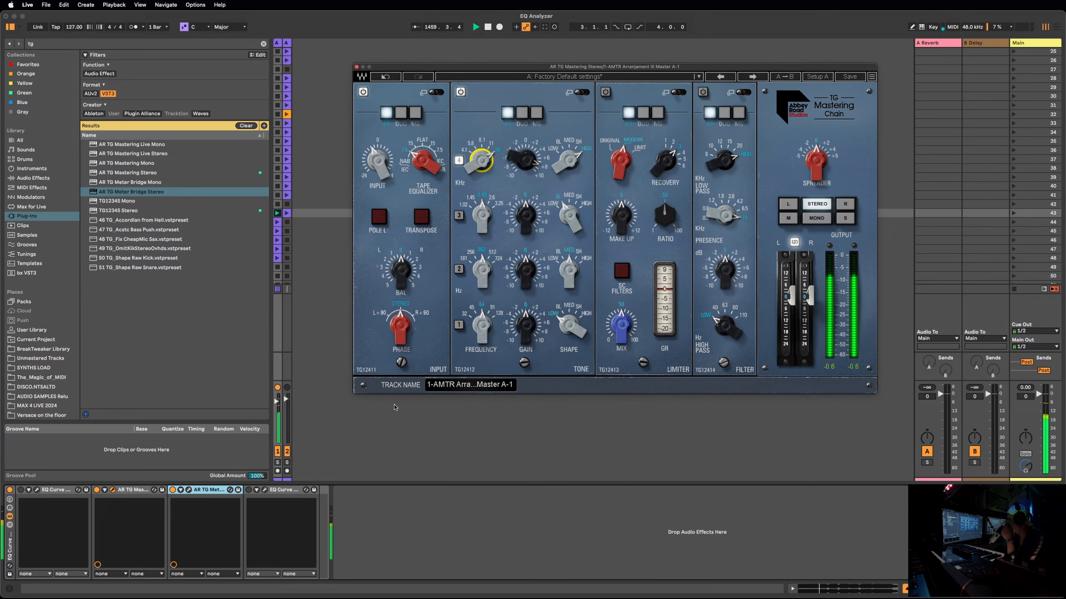
Switch on bands 3, 2 and 1 of the Tone module, and try band 2's gain before returning it to 0
{"action": "left_click", "coordinate": [459, 215]}
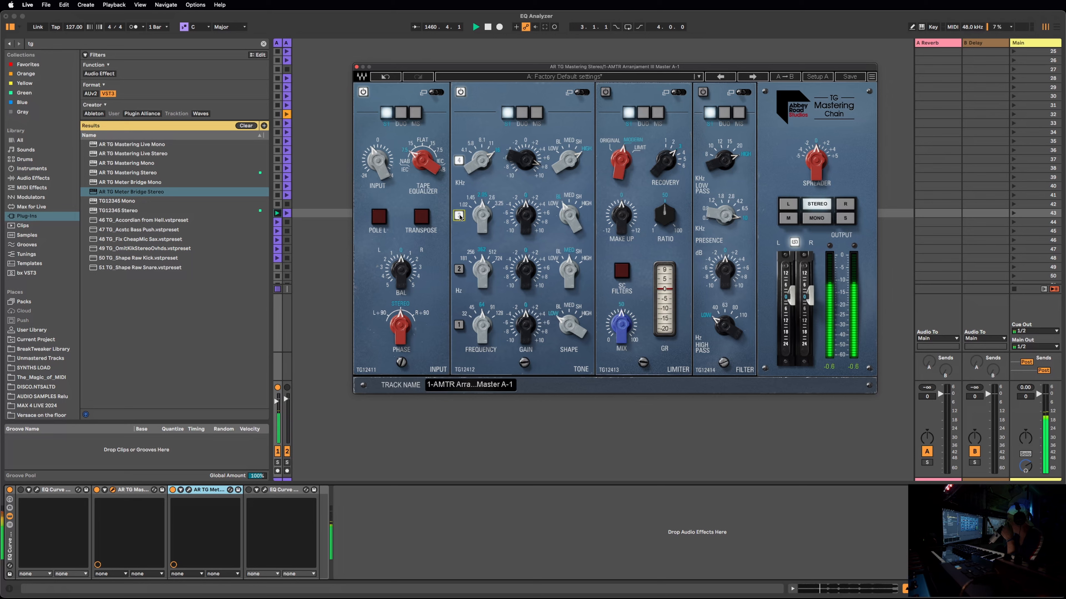
{"action": "left_click", "coordinate": [459, 269]}
{"action": "left_click", "coordinate": [459, 325]}
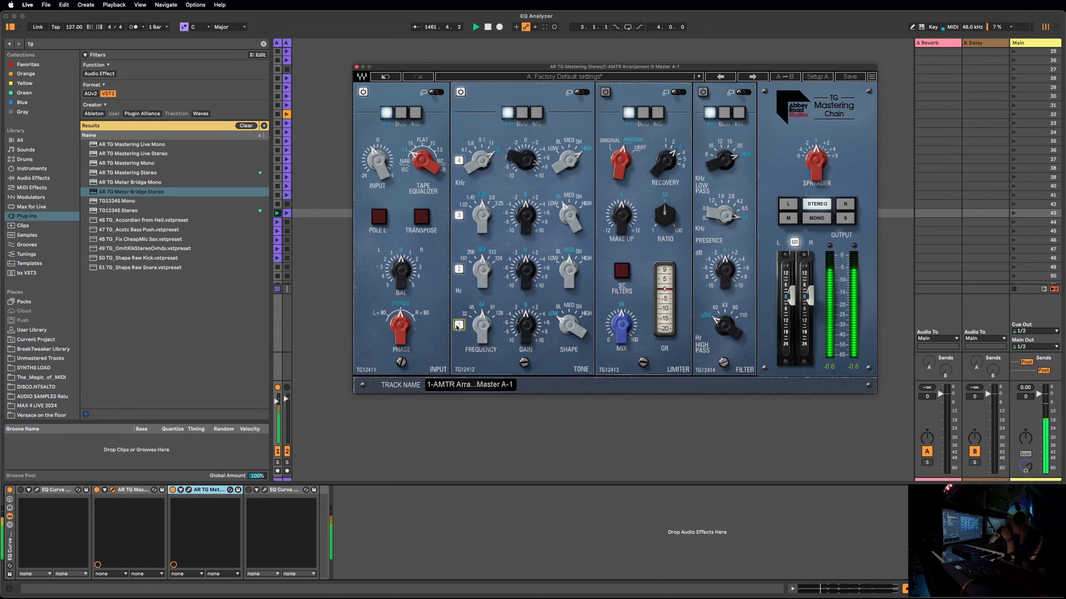
{"action": "left_click", "coordinate": [495, 141]}
{"action": "mouse_move", "coordinate": [528, 277]}
{"action": "left_mouse_down"}
{"action": "mouse_move", "coordinate": [527, 299]}
{"action": "mouse_move", "coordinate": [528, 238]}
{"action": "mouse_move", "coordinate": [528, 281]}
{"action": "left_mouse_up"}
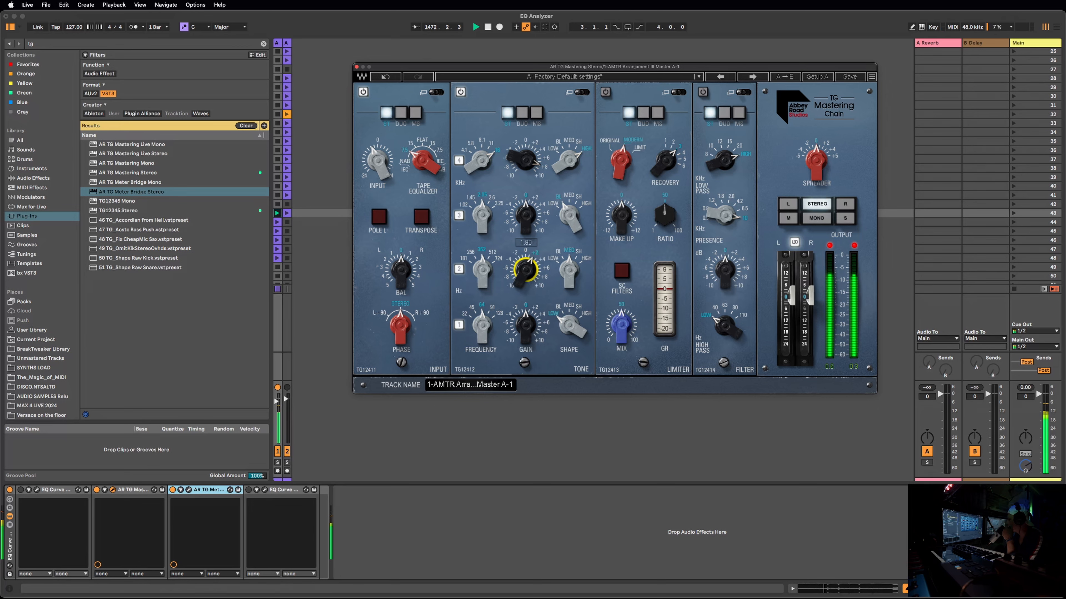
{"action": "left_click_drag", "start_coordinate": [528, 272], "coordinate": [527, 280]}
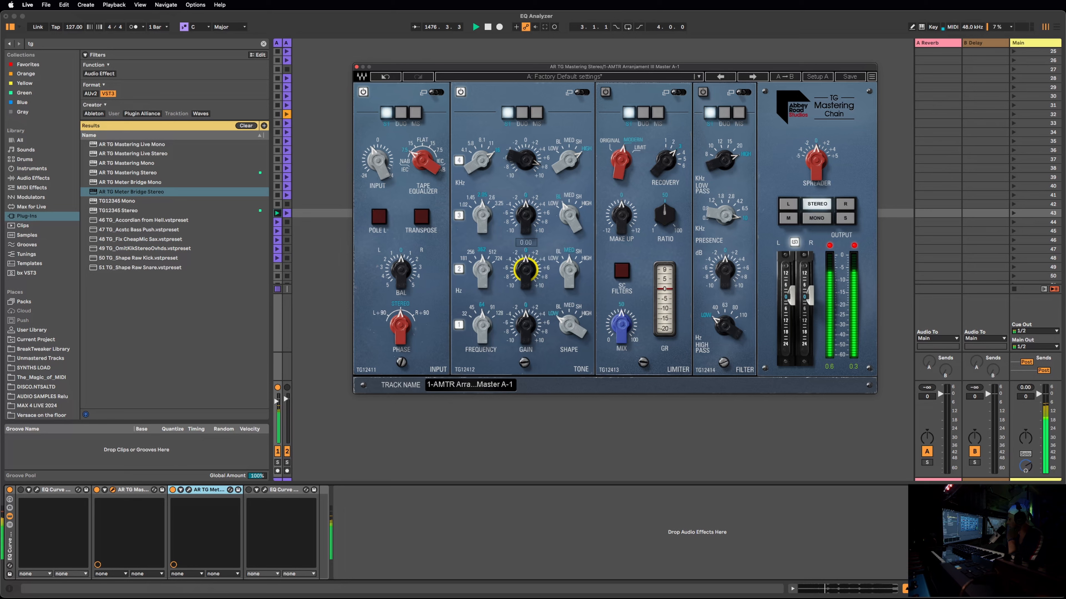
Adjust the gain and shape of Tone band 3 and the frequency and gain of Tone band 4
{"action": "mouse_move", "coordinate": [525, 215]}
{"action": "left_mouse_down"}
{"action": "mouse_move", "coordinate": [525, 184]}
{"action": "mouse_move", "coordinate": [526, 251]}
{"action": "mouse_move", "coordinate": [526, 193]}
{"action": "mouse_move", "coordinate": [532, 221]}
{"action": "left_mouse_up"}
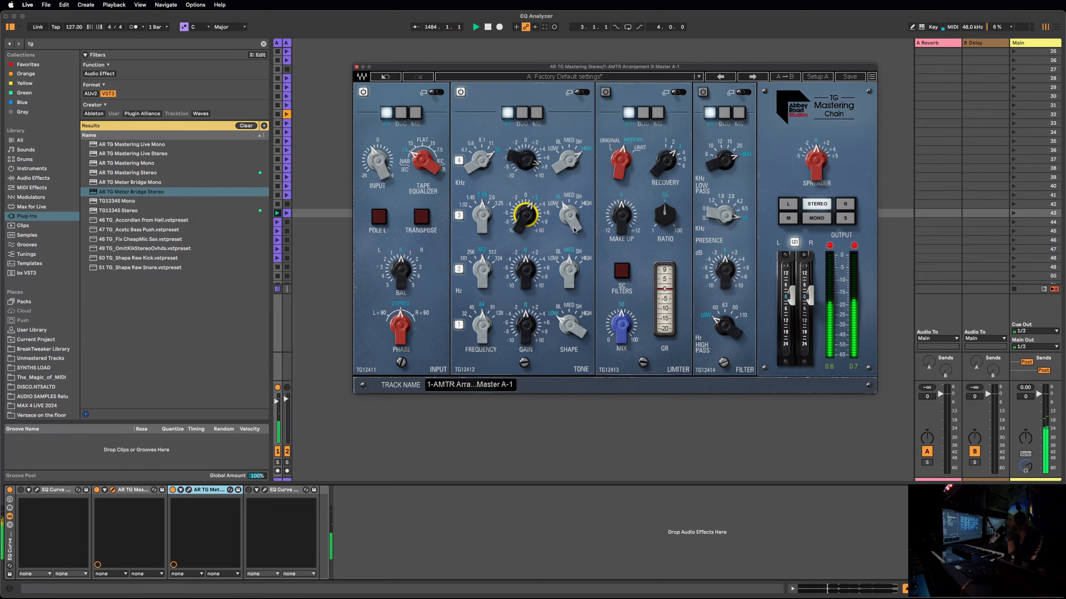
{"action": "mouse_move", "coordinate": [572, 220]}
{"action": "left_mouse_down"}
{"action": "mouse_move", "coordinate": [573, 202]}
{"action": "mouse_move", "coordinate": [573, 219]}
{"action": "left_mouse_up"}
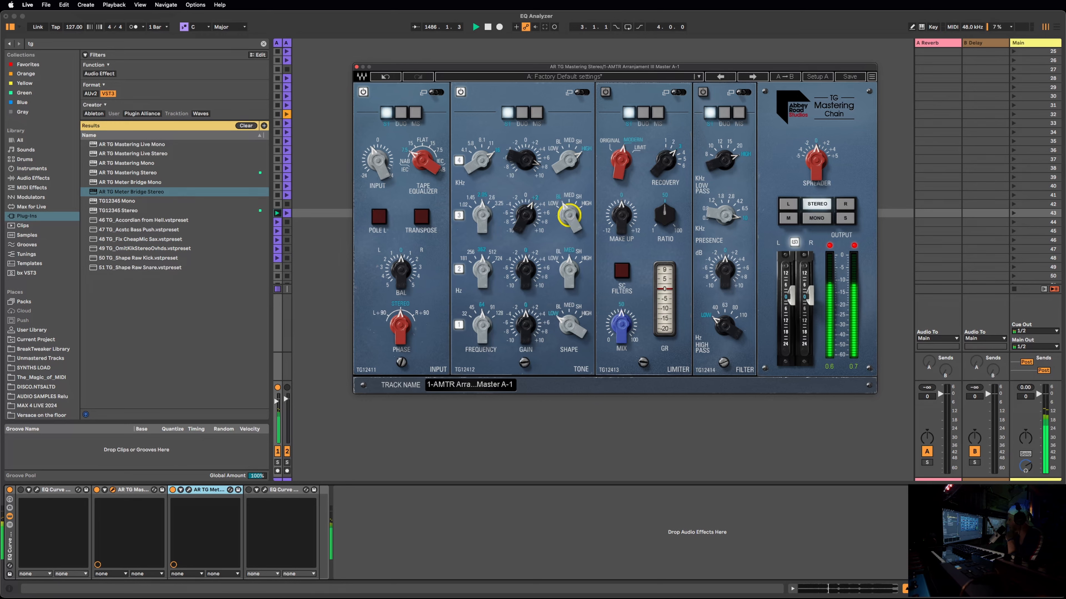
{"action": "left_click_drag", "start_coordinate": [522, 160], "coordinate": [483, 190]}
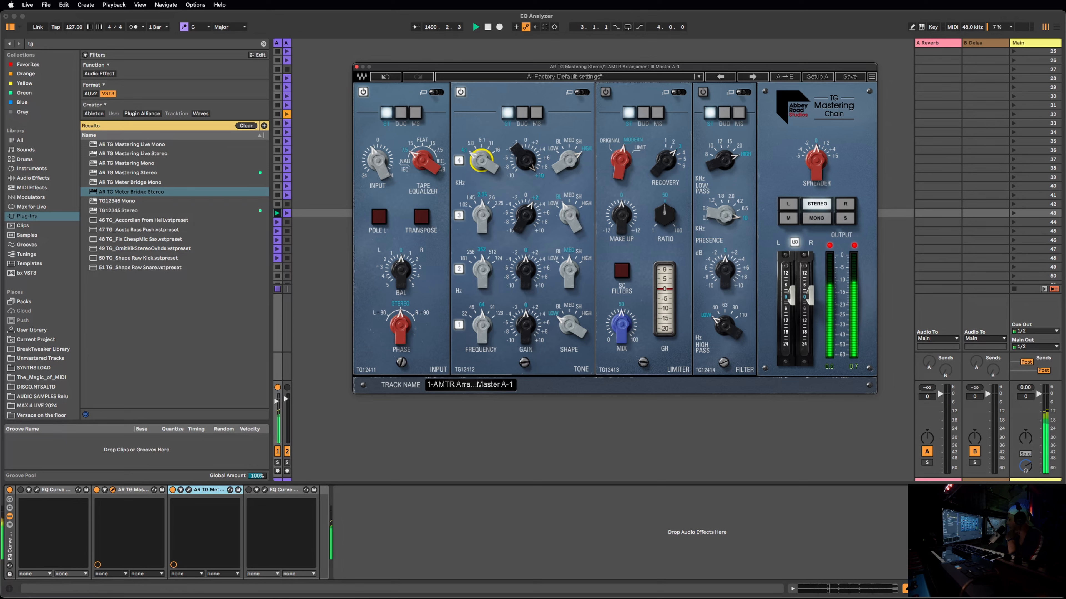
{"action": "mouse_move", "coordinate": [523, 160]}
{"action": "left_mouse_down"}
{"action": "mouse_move", "coordinate": [523, 174]}
{"action": "mouse_move", "coordinate": [514, 152]}
{"action": "left_mouse_up"}
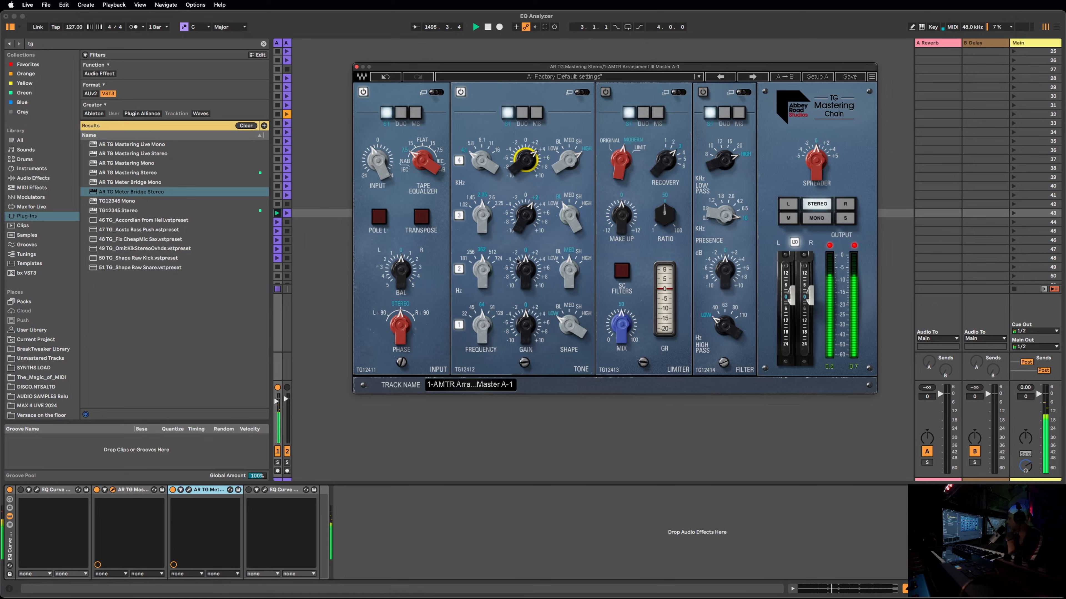
Adjust the frequency, gain and shape of band 1 in the Tone module
{"action": "mouse_move", "coordinate": [528, 334]}
{"action": "left_click_drag", "start_coordinate": [528, 334], "coordinate": [482, 342]}
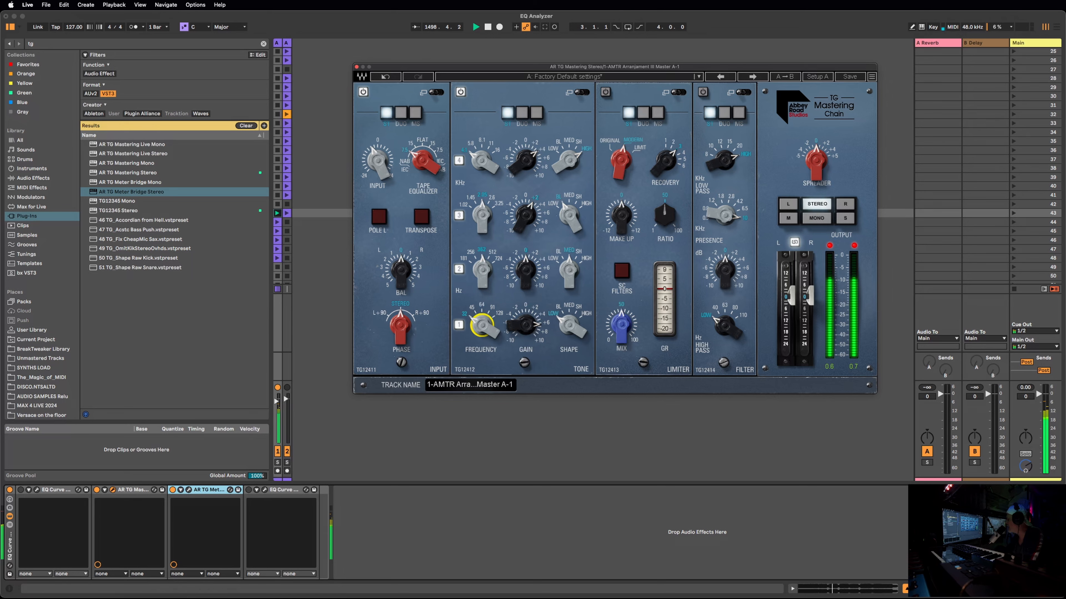
{"action": "mouse_move", "coordinate": [574, 334]}
{"action": "left_mouse_down"}
{"action": "mouse_move", "coordinate": [538, 333]}
{"action": "mouse_move", "coordinate": [537, 361]}
{"action": "mouse_move", "coordinate": [538, 343]}
{"action": "mouse_move", "coordinate": [579, 326]}
{"action": "mouse_move", "coordinate": [580, 338]}
{"action": "left_mouse_up"}
{"action": "left_click_drag", "start_coordinate": [524, 324], "coordinate": [574, 337]}
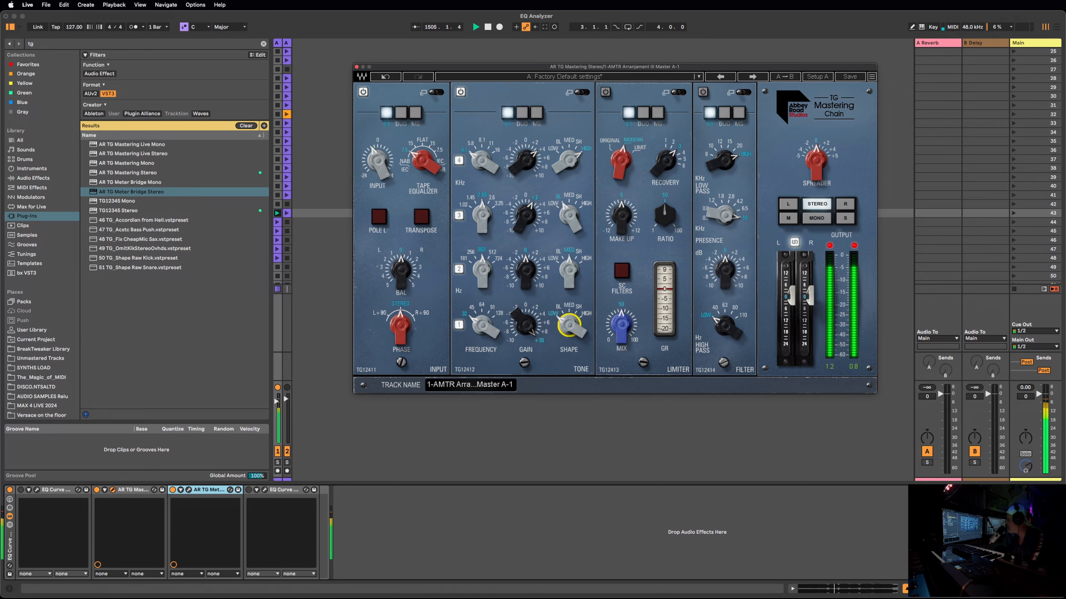
Vary the gain of Tone band 1 while comparing its different shape settings
{"action": "left_click", "coordinate": [525, 325]}
{"action": "left_click_drag", "start_coordinate": [525, 324], "coordinate": [525, 355]}
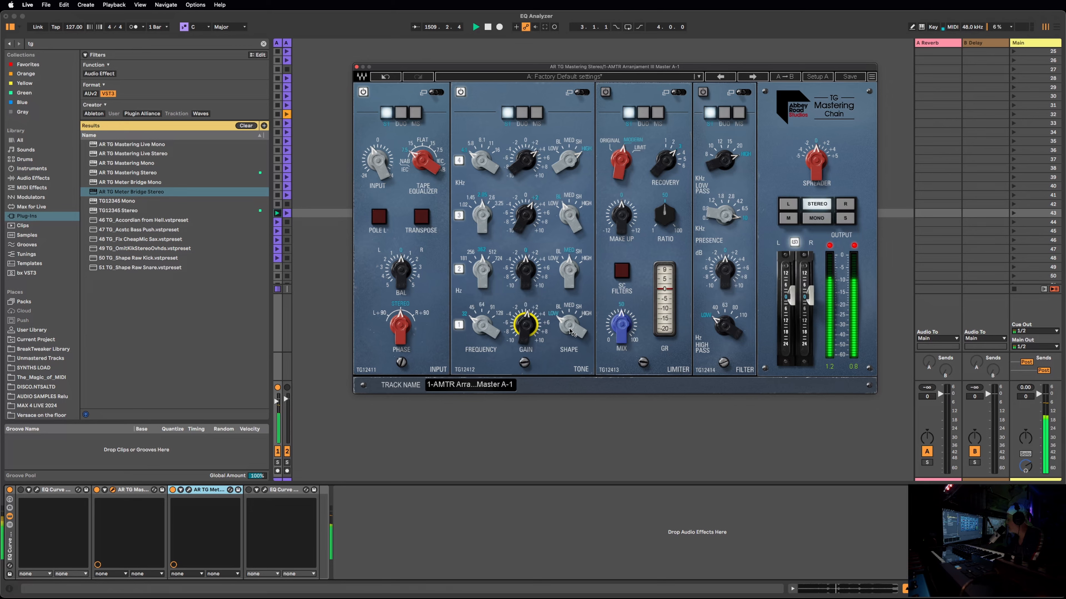
{"action": "left_click_drag", "start_coordinate": [570, 331], "coordinate": [524, 321]}
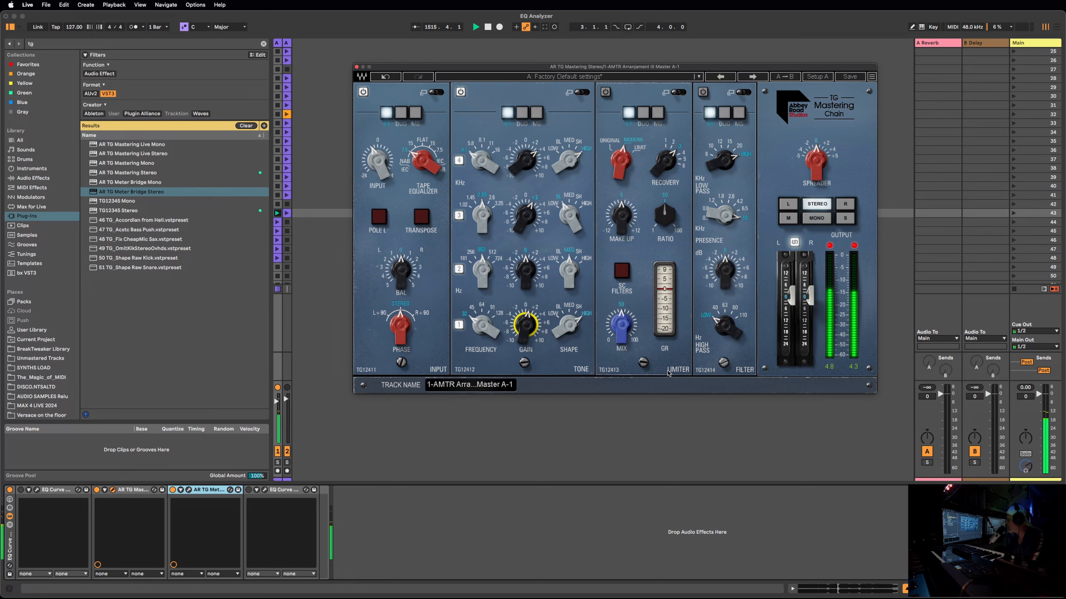
{"action": "left_click_drag", "start_coordinate": [567, 329], "coordinate": [568, 339]}
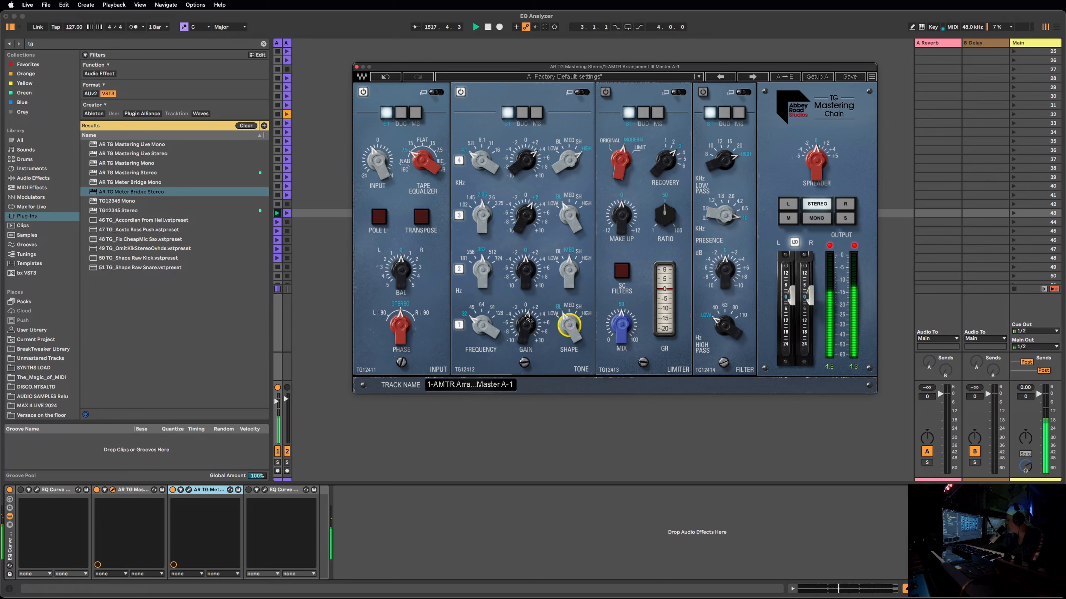
{"action": "mouse_move", "coordinate": [525, 325]}
{"action": "left_mouse_down"}
{"action": "mouse_move", "coordinate": [525, 309]}
{"action": "mouse_move", "coordinate": [482, 329]}
{"action": "mouse_move", "coordinate": [482, 310]}
{"action": "mouse_move", "coordinate": [482, 331]}
{"action": "mouse_move", "coordinate": [482, 317]}
{"action": "mouse_move", "coordinate": [481, 328]}
{"action": "mouse_move", "coordinate": [524, 328]}
{"action": "left_mouse_up"}
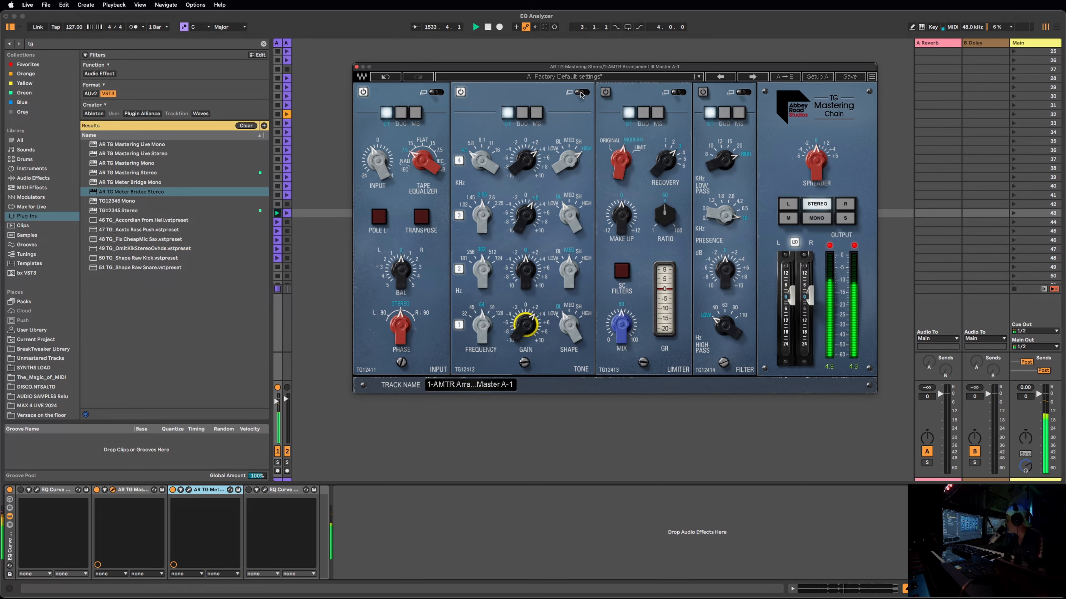
Activate the Limiter module, adjust its type, recovery and ratio, and clear the output clip indicators
{"action": "left_click_drag", "start_coordinate": [627, 165], "coordinate": [643, 189]}
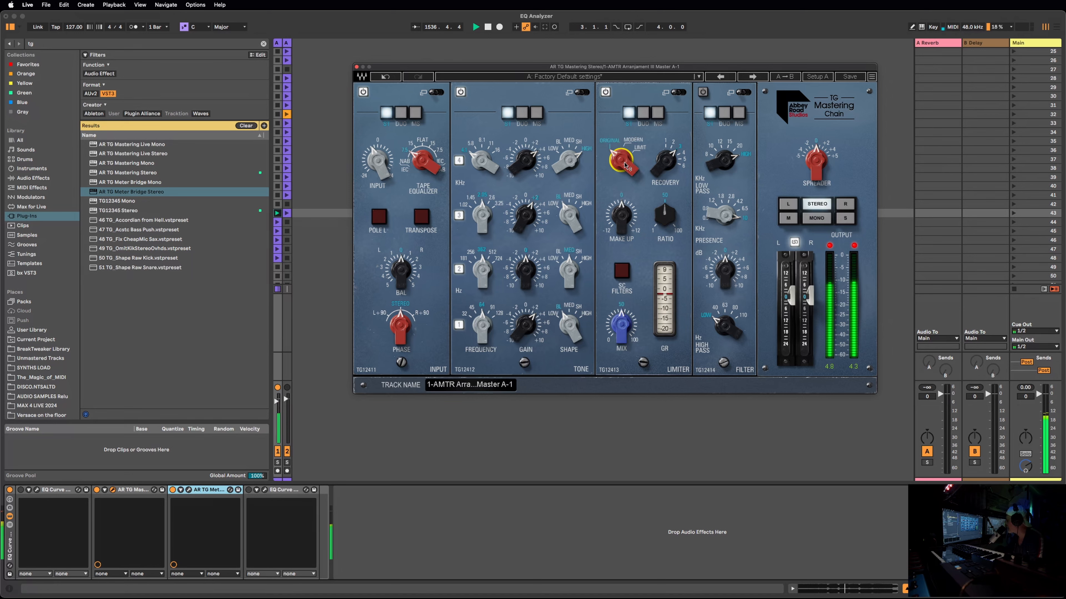
{"action": "left_click_drag", "start_coordinate": [627, 165], "coordinate": [669, 164]}
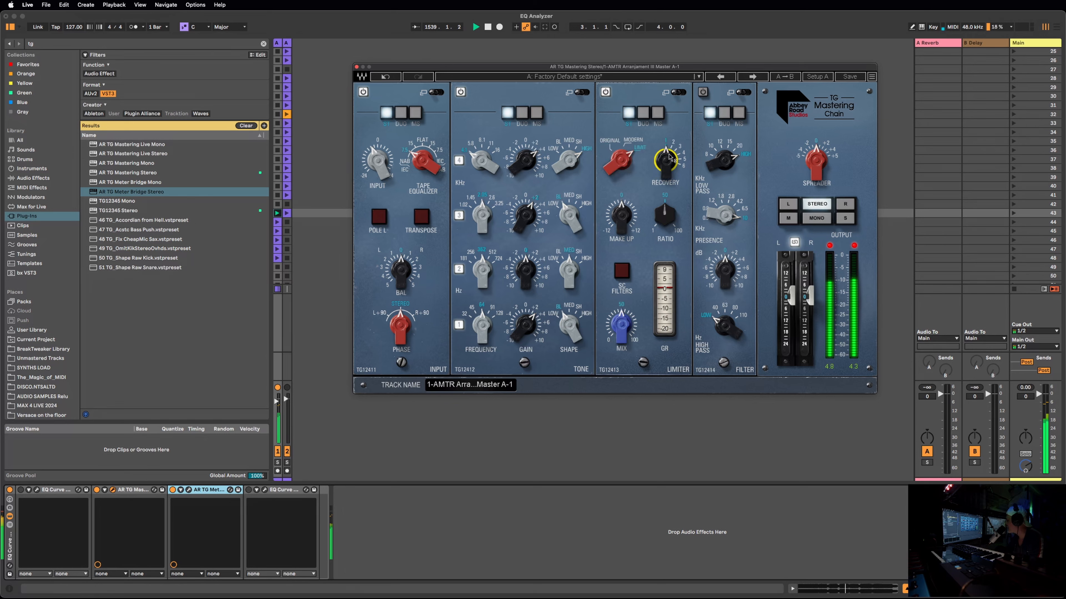
{"action": "left_click_drag", "start_coordinate": [664, 215], "coordinate": [665, 239]}
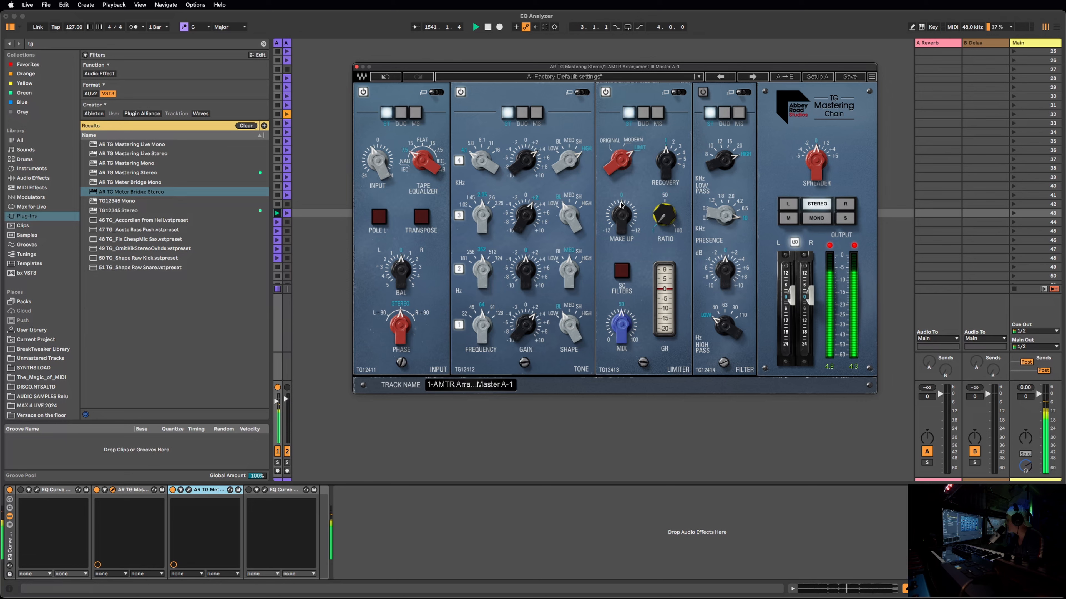
{"action": "left_click_drag", "start_coordinate": [665, 220], "coordinate": [665, 213]}
{"action": "mouse_move", "coordinate": [661, 216]}
{"action": "mouse_move", "coordinate": [661, 217]}
{"action": "left_mouse_down"}
{"action": "mouse_move", "coordinate": [661, 247]}
{"action": "mouse_move", "coordinate": [664, 218]}
{"action": "left_mouse_up"}
{"action": "left_click", "coordinate": [829, 245]}
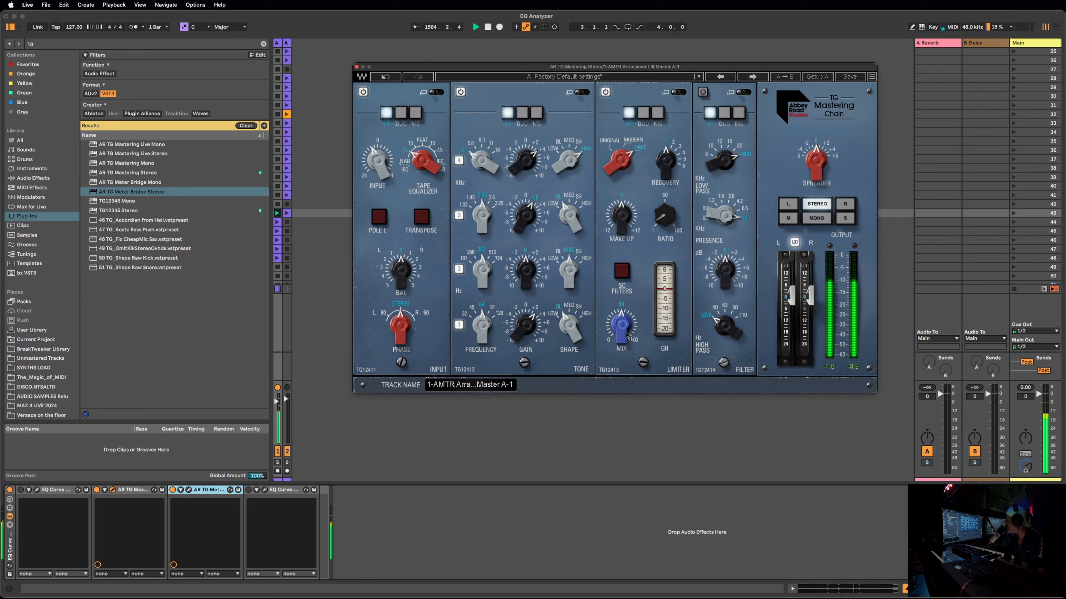
Try the Limiter's mix control, switch its type to Original and fine-tune its ratio
{"action": "mouse_move", "coordinate": [622, 331]}
{"action": "left_click_drag", "start_coordinate": [622, 329], "coordinate": [621, 322]}
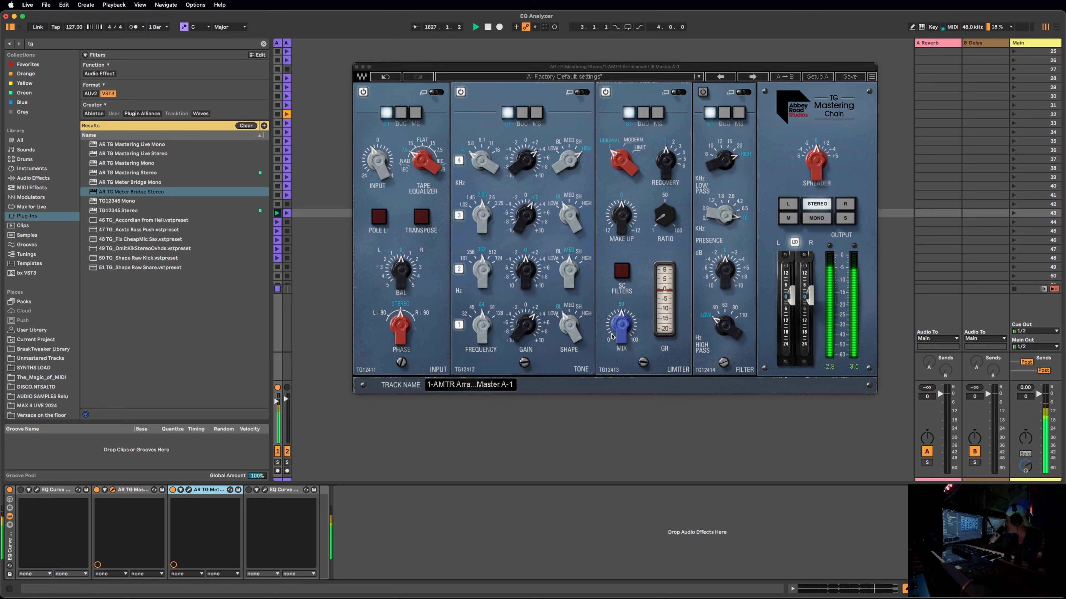
{"action": "mouse_move", "coordinate": [820, 162]}
{"action": "mouse_move", "coordinate": [660, 221]}
{"action": "left_mouse_down"}
{"action": "mouse_move", "coordinate": [660, 199]}
{"action": "mouse_move", "coordinate": [660, 218]}
{"action": "left_mouse_up"}
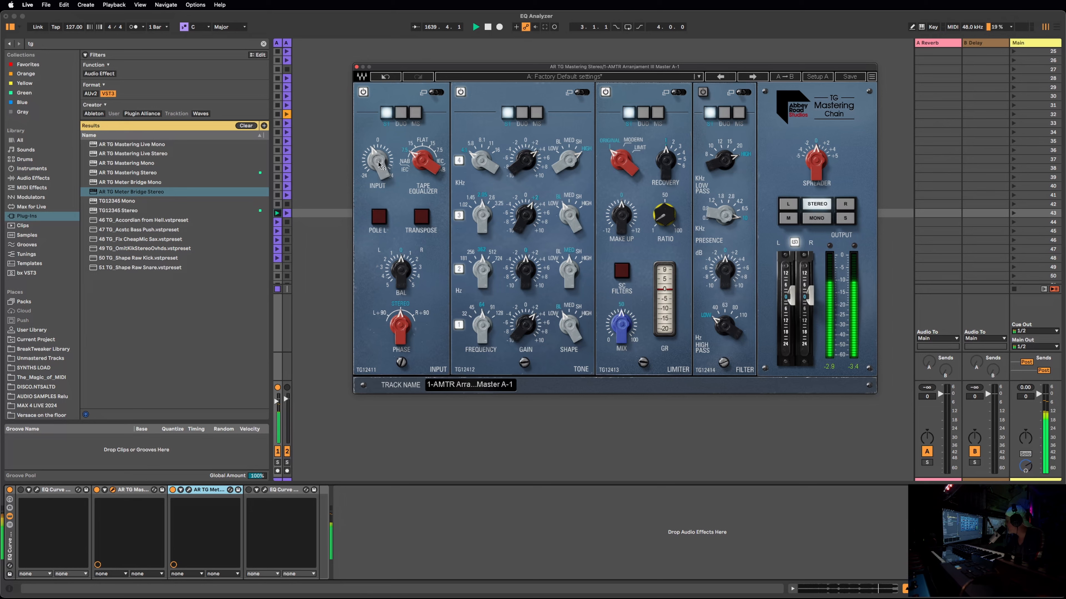
Raise the Input module's input level and clear the output clip indicators
{"action": "mouse_move", "coordinate": [378, 161]}
{"action": "left_click_drag", "start_coordinate": [381, 163], "coordinate": [382, 155]}
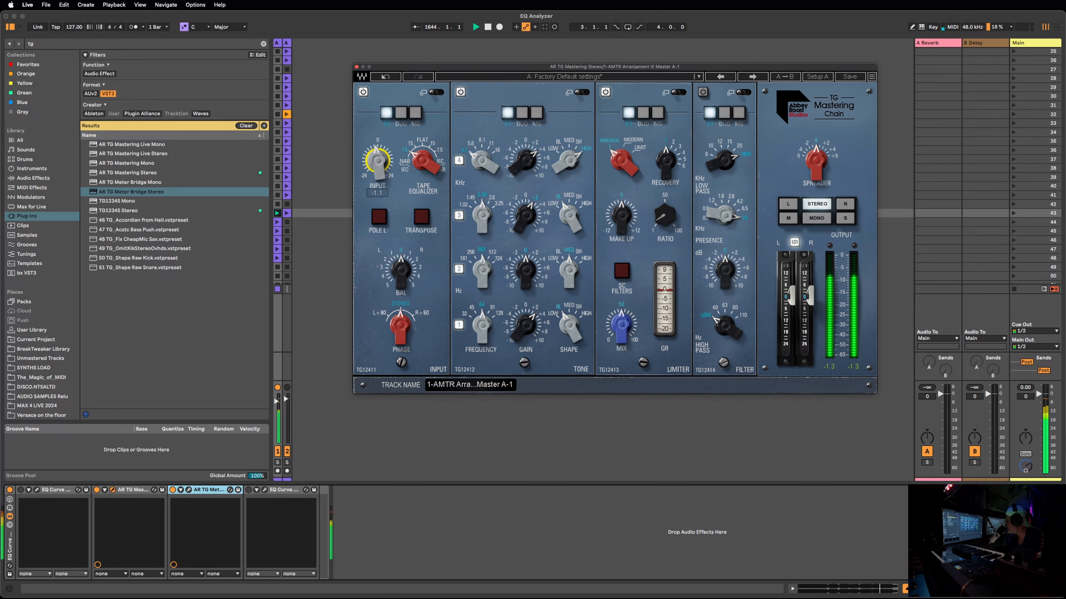
{"action": "mouse_move", "coordinate": [382, 151]}
{"action": "left_mouse_down"}
{"action": "mouse_move", "coordinate": [382, 123]}
{"action": "mouse_move", "coordinate": [381, 149]}
{"action": "left_mouse_up"}
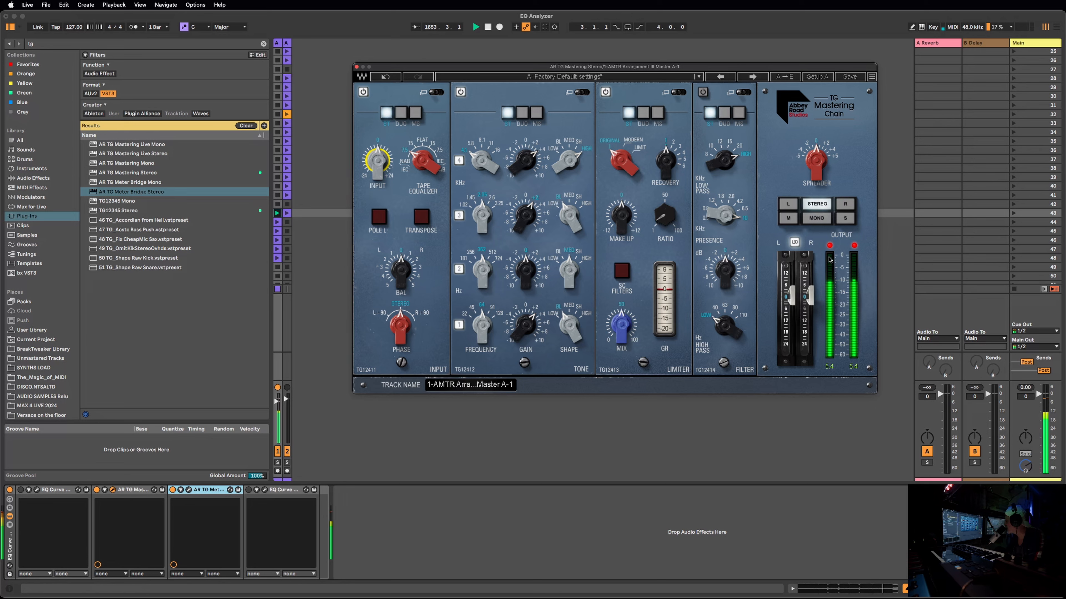
{"action": "left_click", "coordinate": [855, 247]}
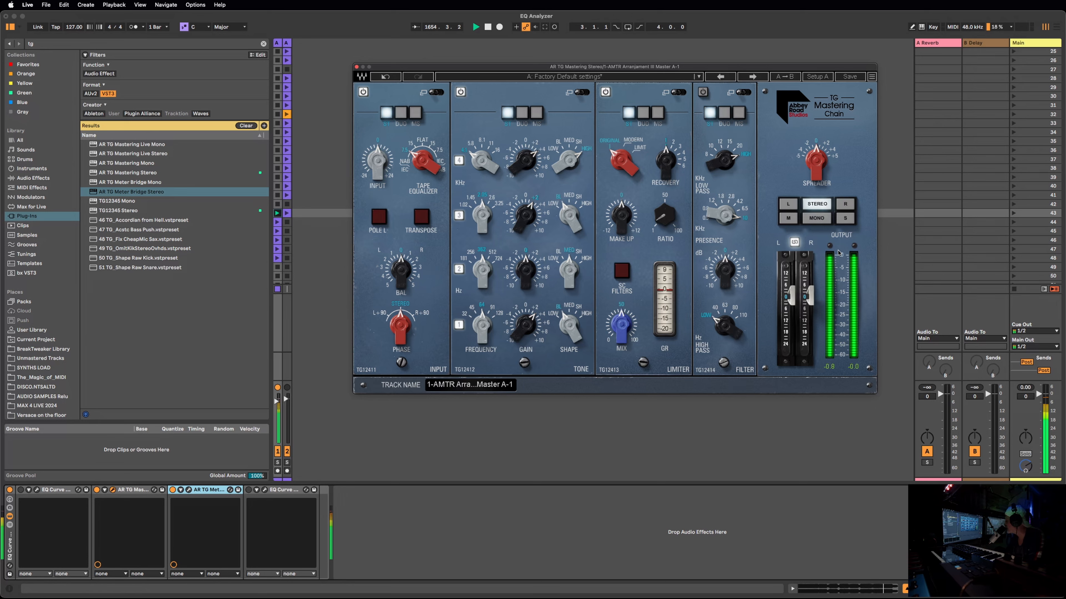
Set the right output fader to 0.0
{"action": "left_click", "coordinate": [810, 298]}
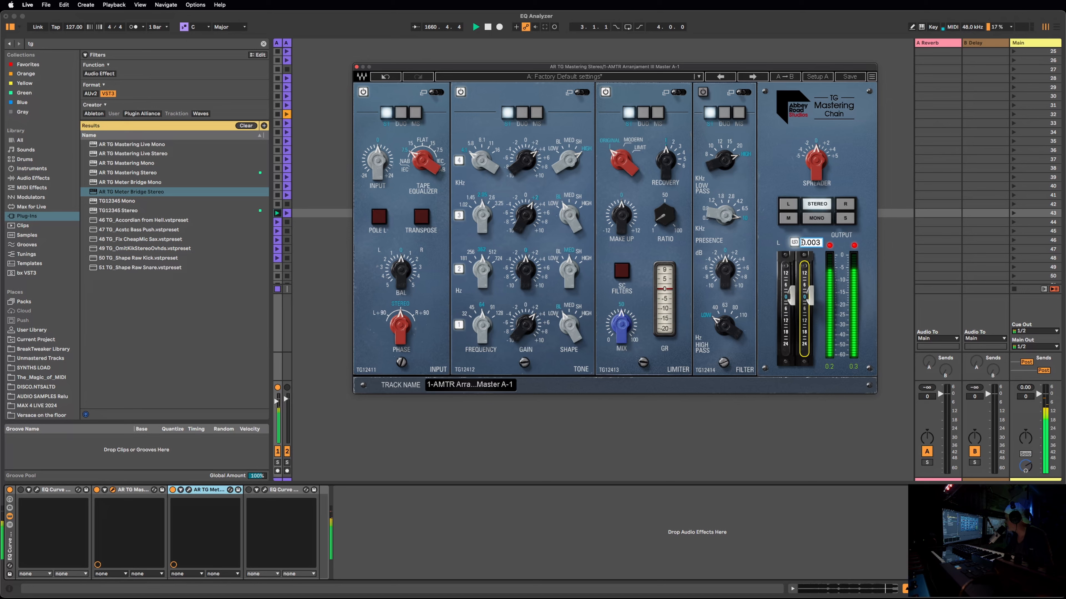
{"action": "key", "text": "BackSpace"}
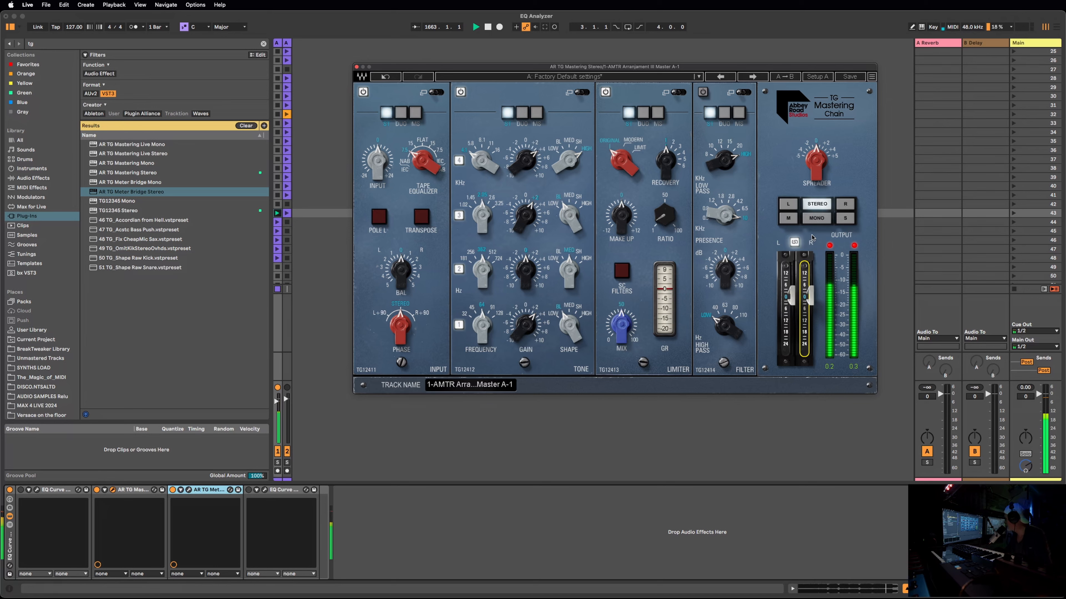
{"action": "left_click", "coordinate": [810, 296]}
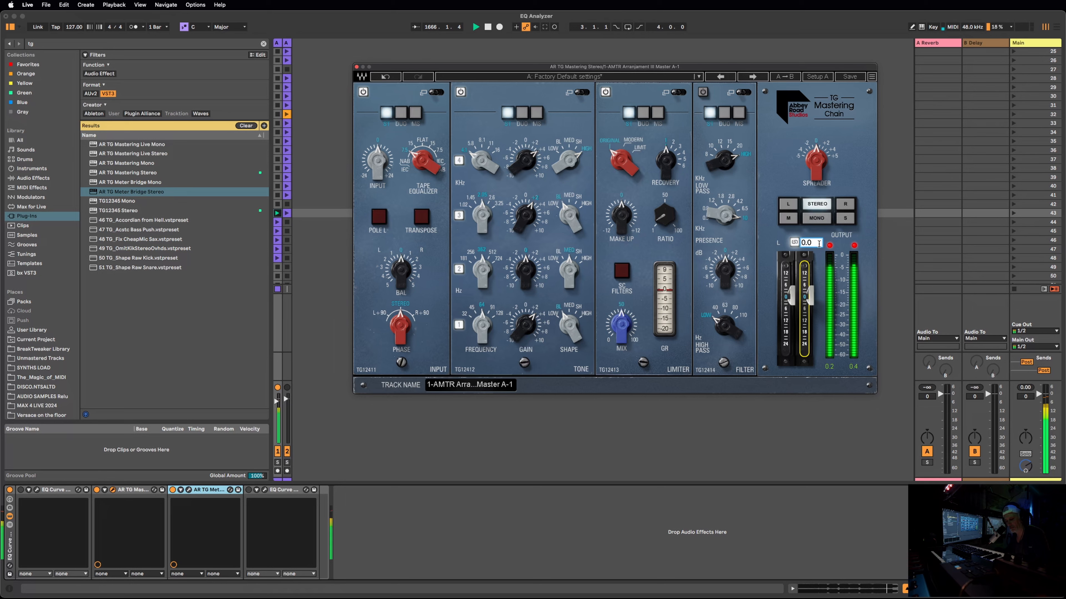
{"action": "key", "text": "Return"}
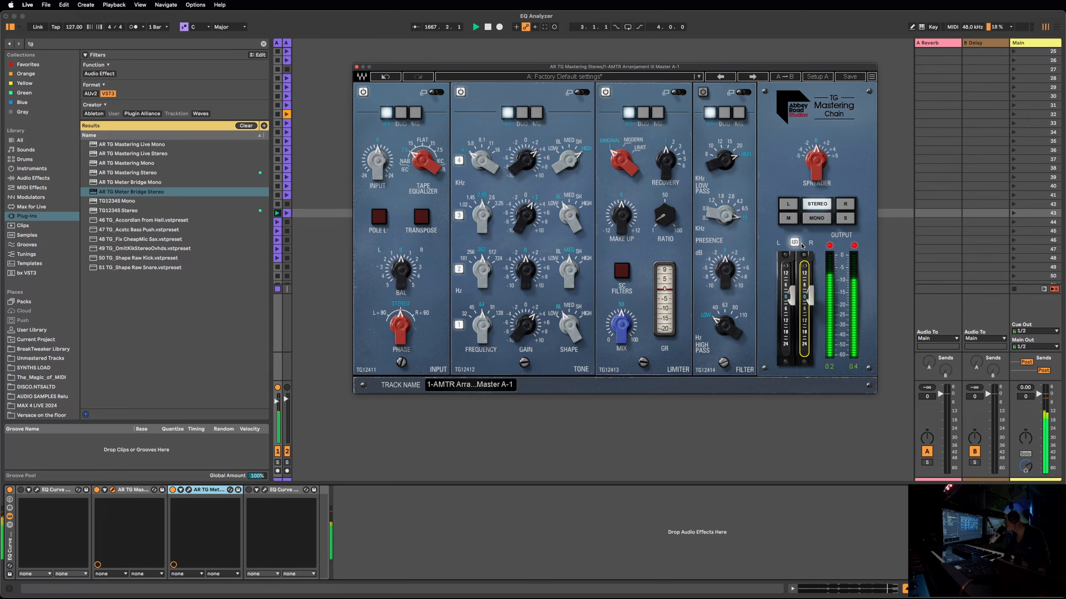
Set the right output fader to -0.1 and clear the output clip indicators
{"action": "left_click", "coordinate": [813, 300]}
{"action": "double_click", "coordinate": [811, 298]}
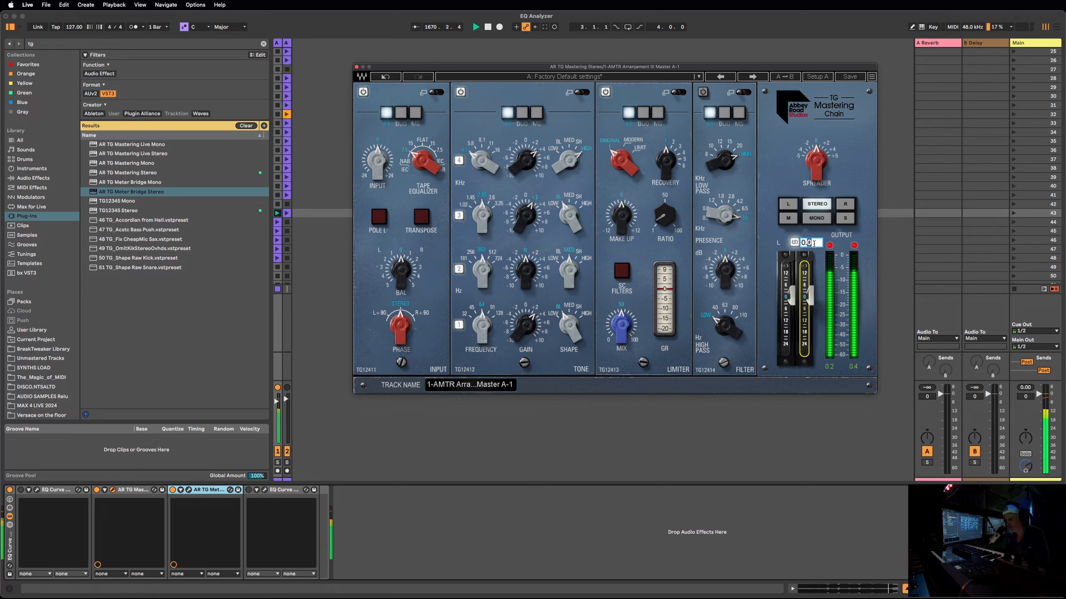
{"action": "type", "text": "0.-"}
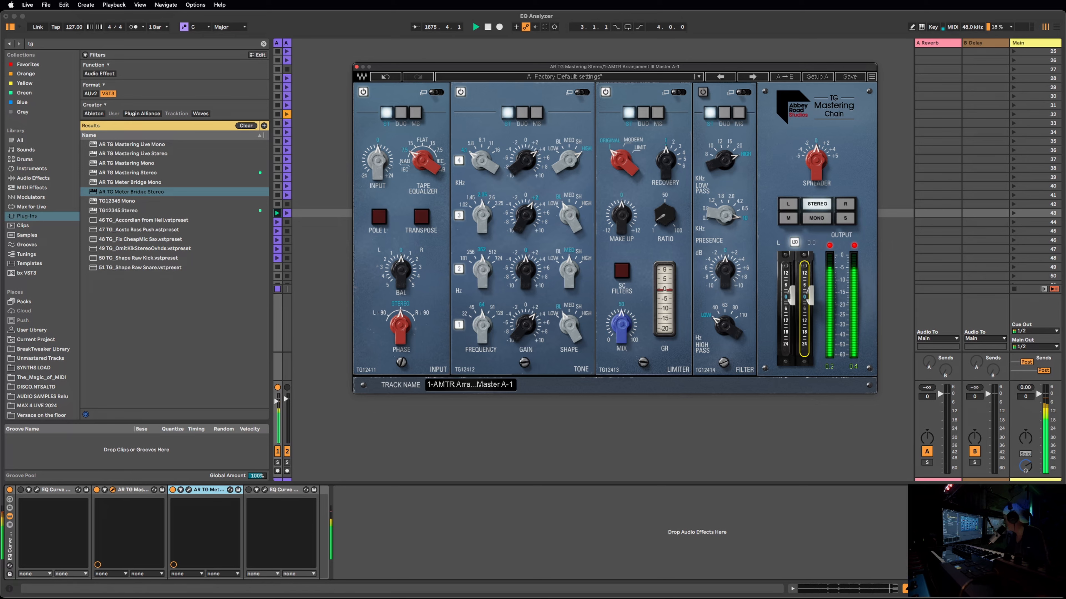
{"action": "double_click", "coordinate": [810, 291]}
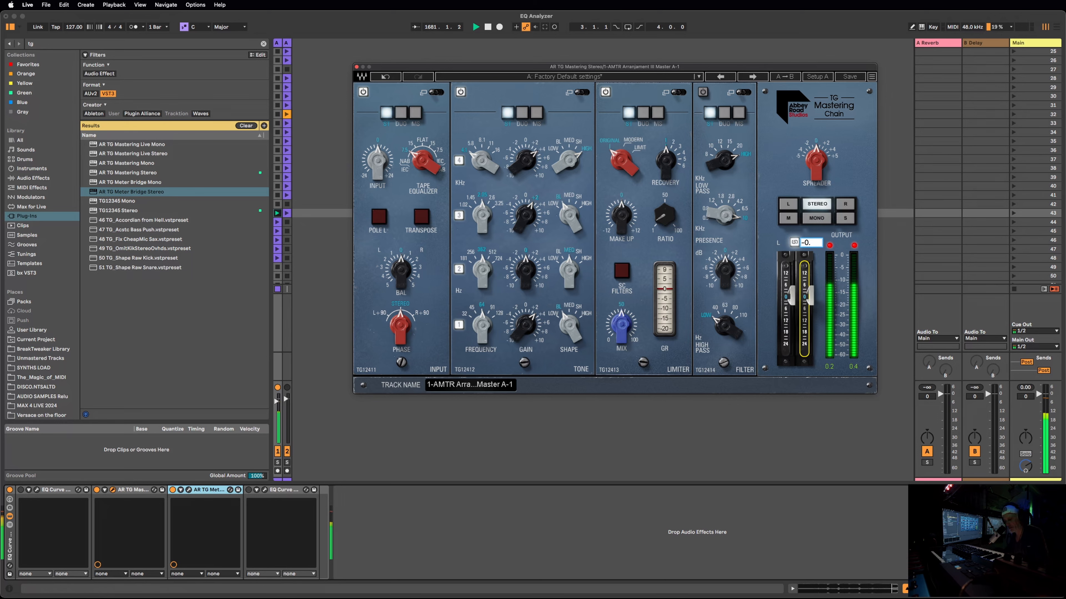
{"action": "key", "text": "Return"}
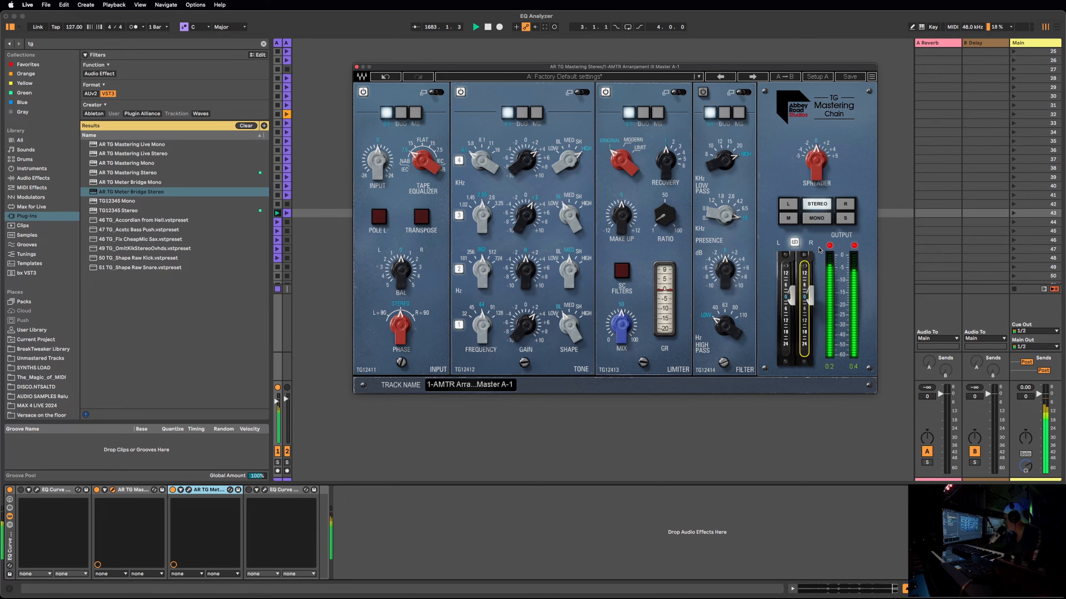
{"action": "left_click", "coordinate": [829, 246]}
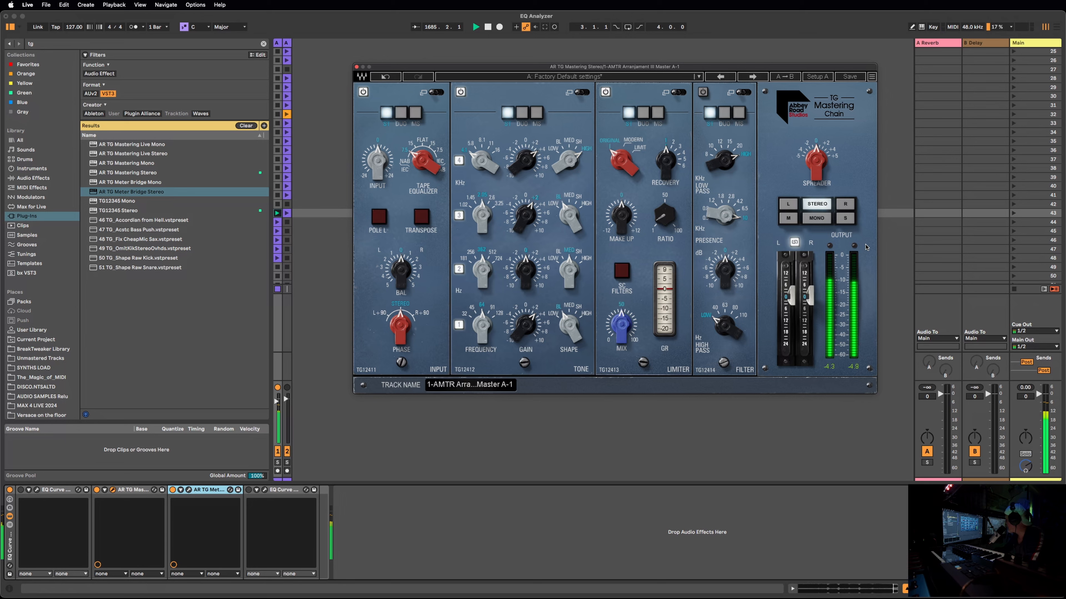
Check the right output fader's value and switch the output monitoring to Mono
{"action": "left_click", "coordinate": [808, 295]}
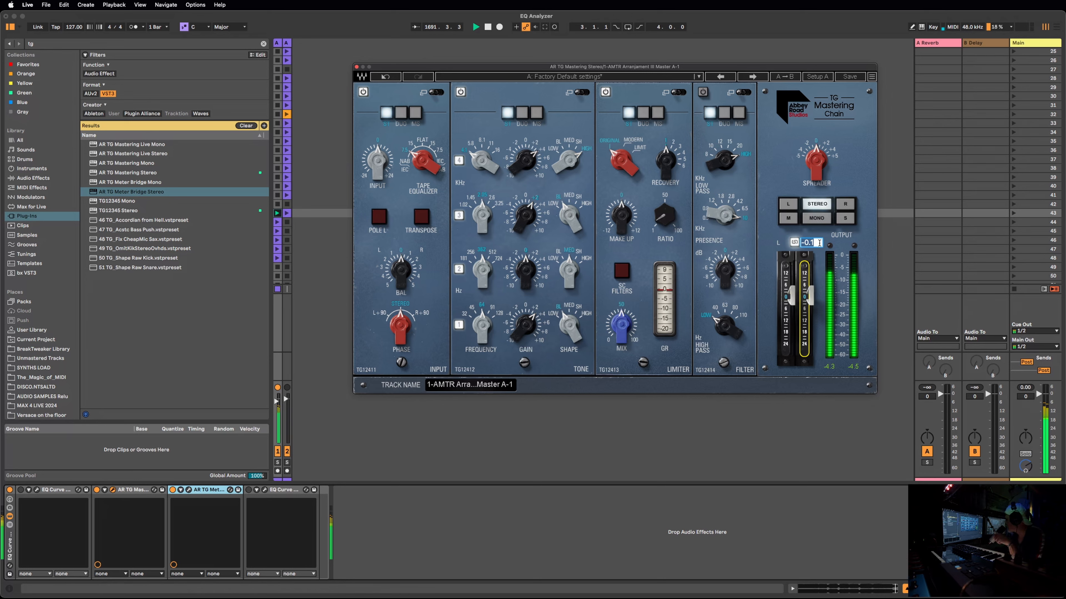
{"action": "left_click", "coordinate": [863, 241]}
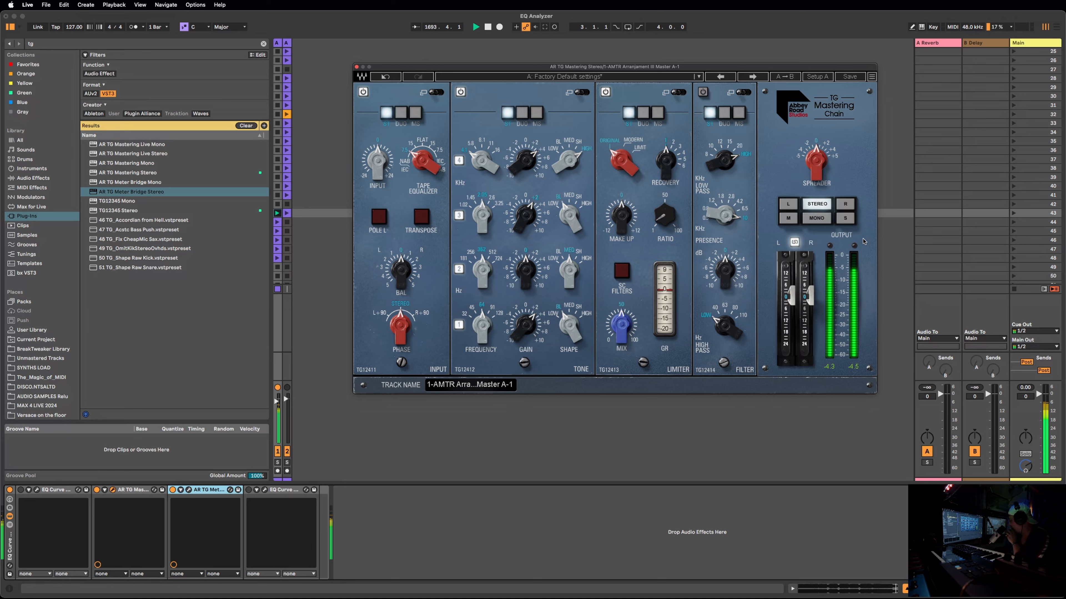
{"action": "left_click", "coordinate": [816, 218]}
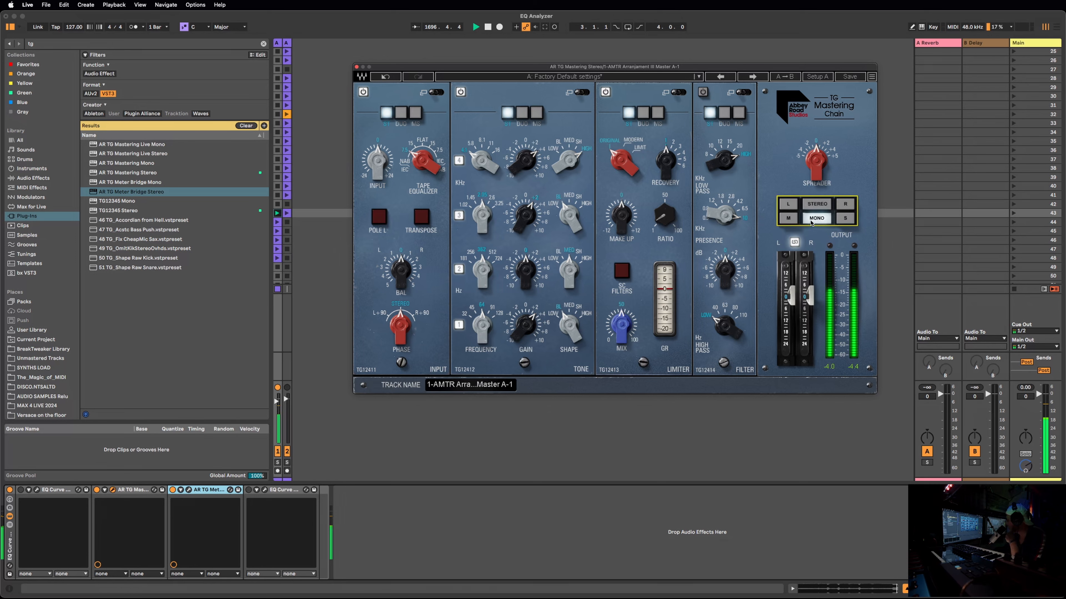
Audition the output in L, R, M and S monitoring modes one after another
{"action": "left_click", "coordinate": [787, 205]}
{"action": "left_click", "coordinate": [845, 204]}
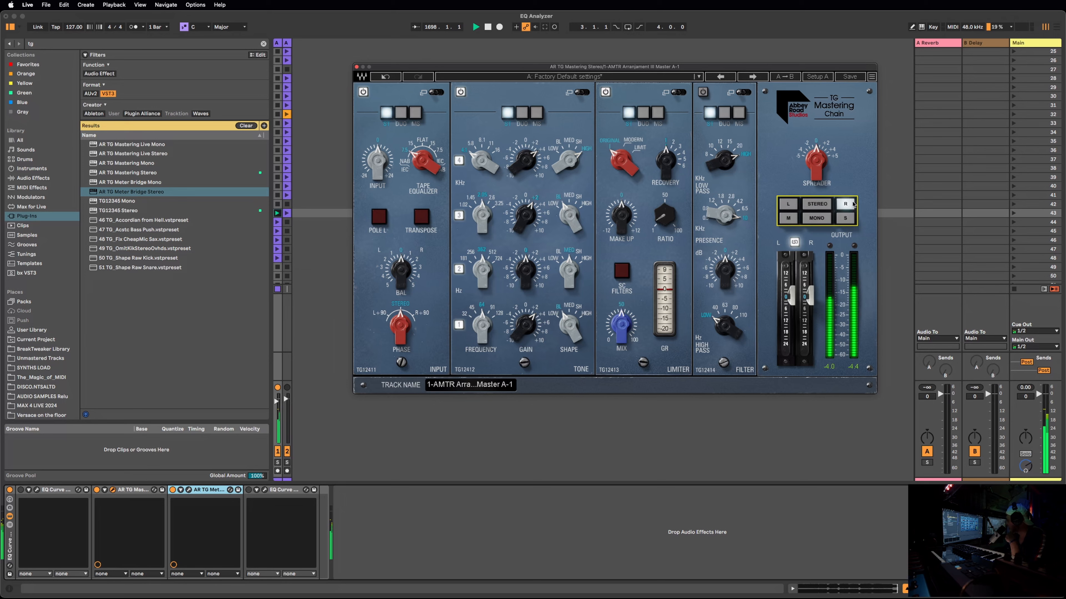
{"action": "left_click", "coordinate": [789, 218]}
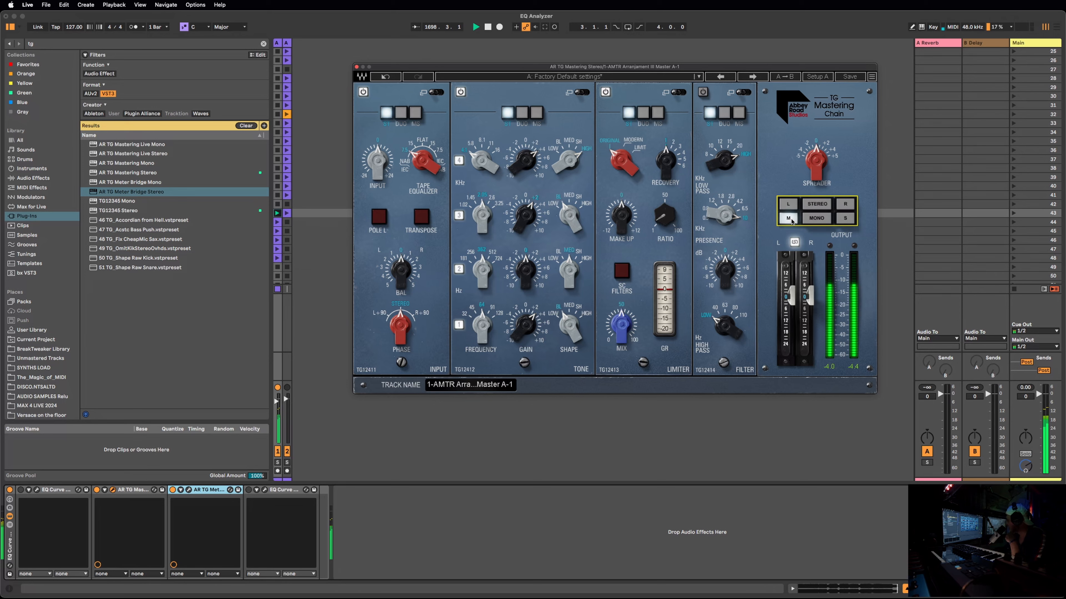
{"action": "left_click", "coordinate": [846, 219]}
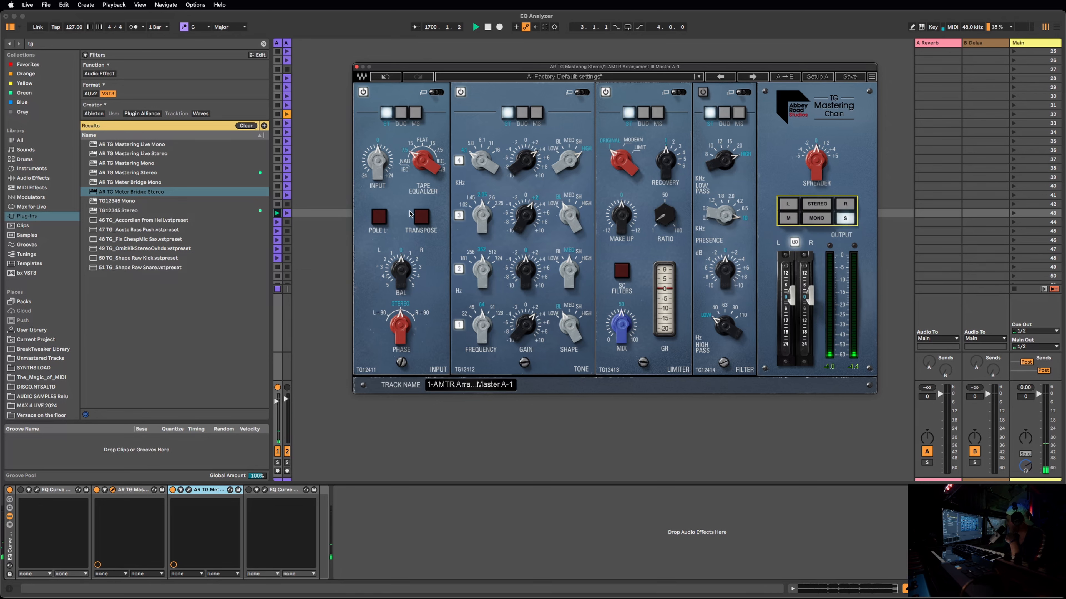
Launch the clip in scene 46, compare M and Mono monitoring, and return the output to Stereo
{"action": "left_click", "coordinate": [276, 241]}
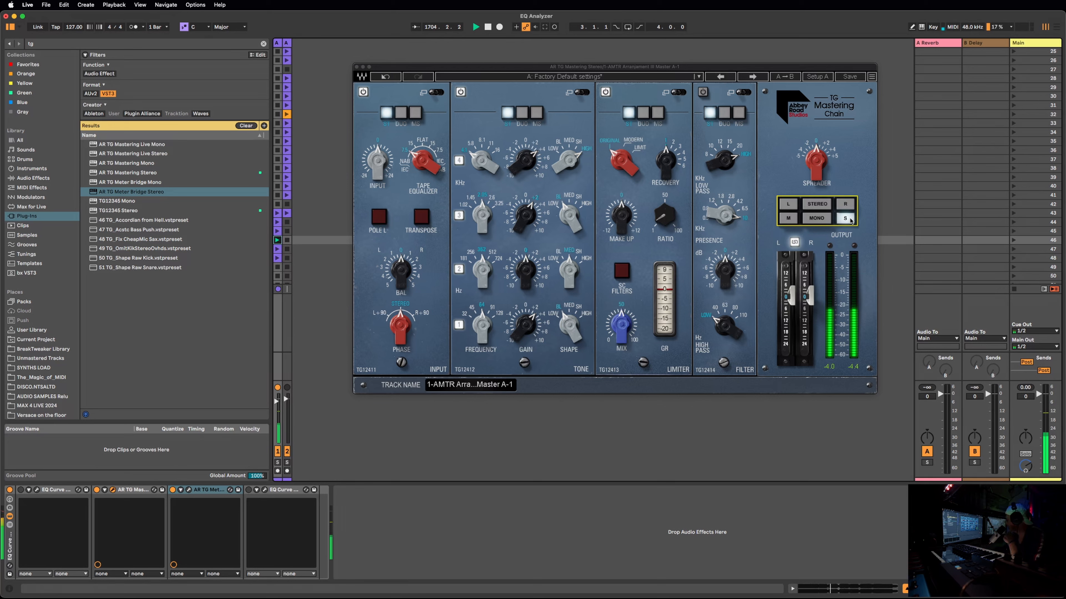
{"action": "left_click", "coordinate": [788, 218]}
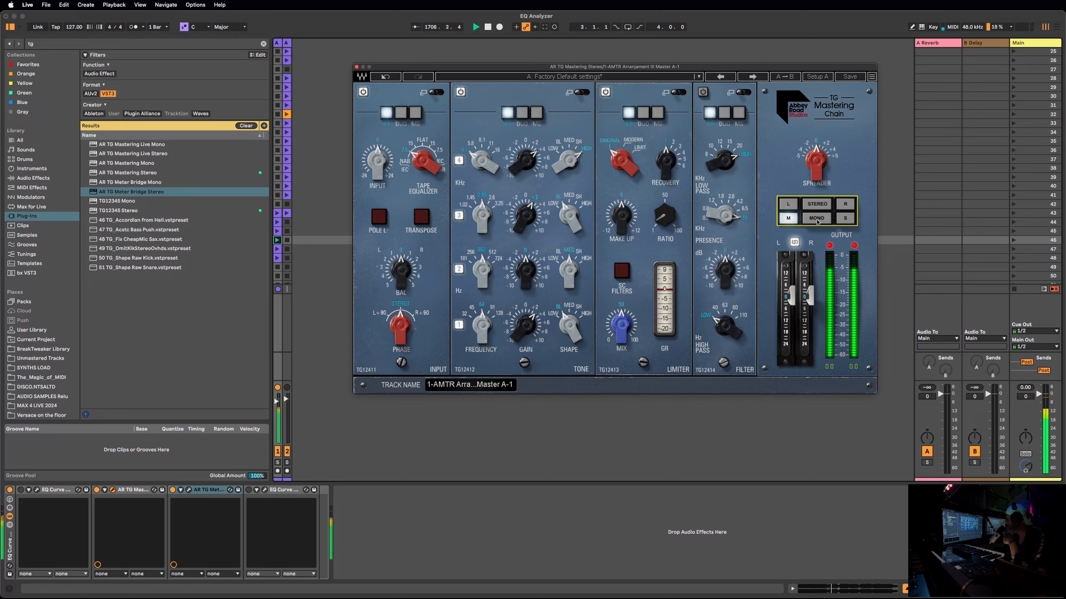
{"action": "left_click", "coordinate": [817, 219]}
{"action": "left_click", "coordinate": [787, 223]}
{"action": "left_click", "coordinate": [811, 222]}
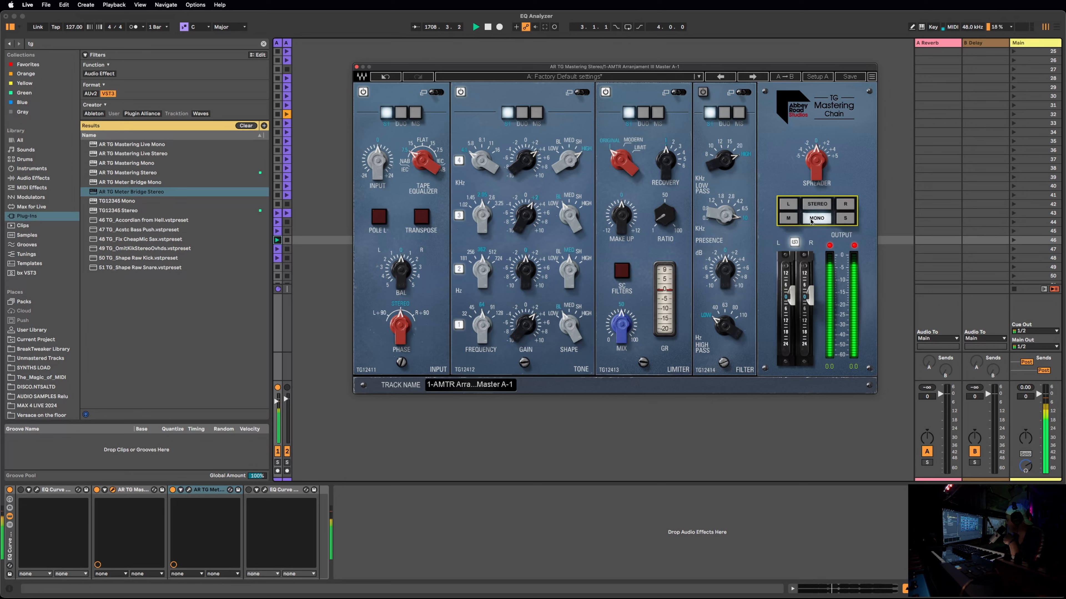
{"action": "left_click", "coordinate": [821, 206]}
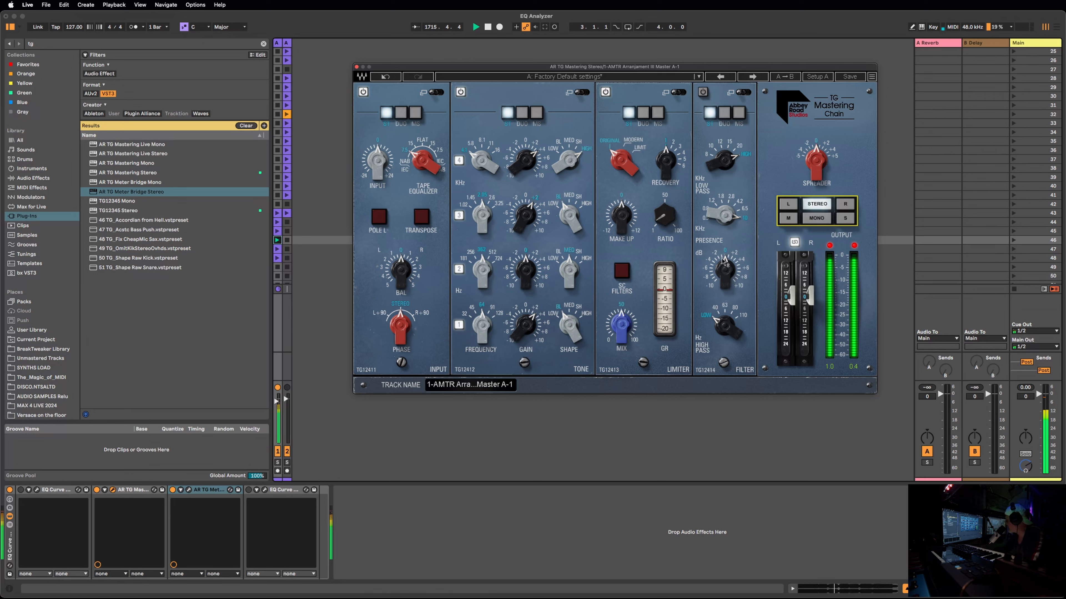
Adjust the Presence frequency and gain in the Filter module while listening
{"action": "mouse_move", "coordinate": [724, 271]}
{"action": "left_mouse_down"}
{"action": "mouse_move", "coordinate": [724, 226]}
{"action": "mouse_move", "coordinate": [724, 257]}
{"action": "left_mouse_up"}
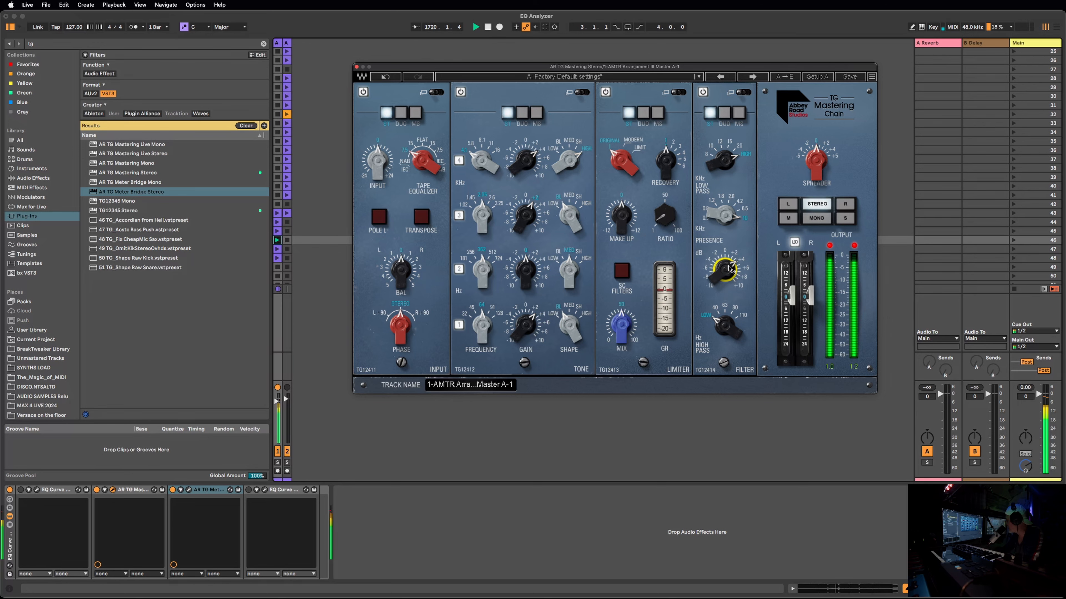
{"action": "mouse_move", "coordinate": [716, 212]}
{"action": "left_mouse_down"}
{"action": "mouse_move", "coordinate": [716, 241]}
{"action": "mouse_move", "coordinate": [715, 224]}
{"action": "left_mouse_up"}
{"action": "left_click_drag", "start_coordinate": [727, 272], "coordinate": [727, 255]}
{"action": "mouse_move", "coordinate": [725, 215]}
{"action": "left_mouse_down"}
{"action": "mouse_move", "coordinate": [725, 236]}
{"action": "mouse_move", "coordinate": [725, 204]}
{"action": "mouse_move", "coordinate": [725, 236]}
{"action": "mouse_move", "coordinate": [725, 220]}
{"action": "left_mouse_up"}
{"action": "left_click_drag", "start_coordinate": [720, 268], "coordinate": [721, 280]}
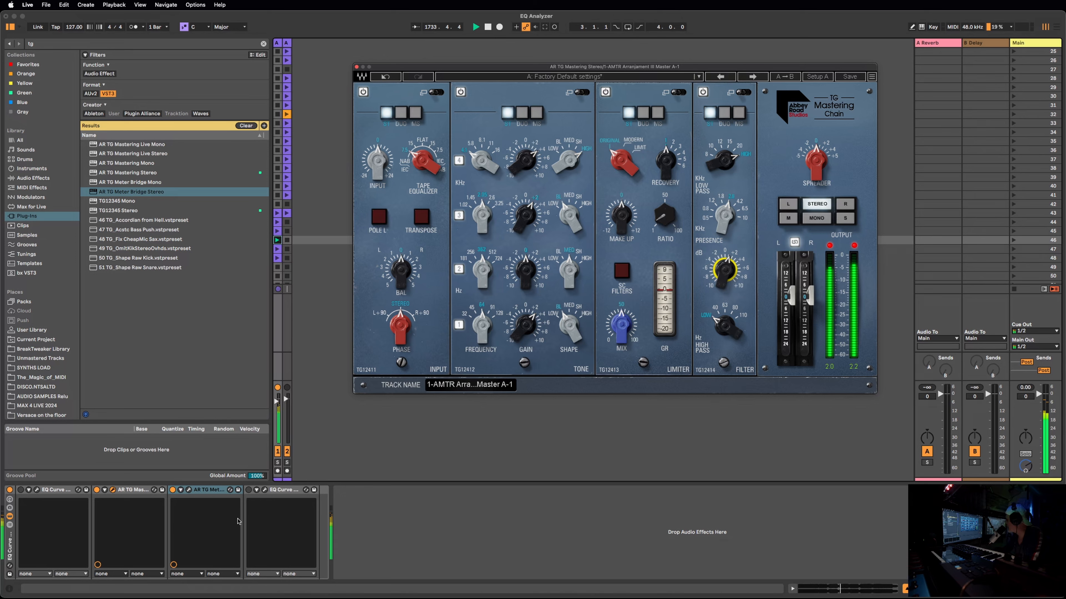
Switch the AR TG Mastering device off and on repeatedly to compare the processed and dry sound
{"action": "left_click", "coordinate": [97, 490]}
{"action": "left_click", "coordinate": [97, 490]}
{"action": "left_click", "coordinate": [97, 490]}
{"action": "left_click", "coordinate": [97, 491]}
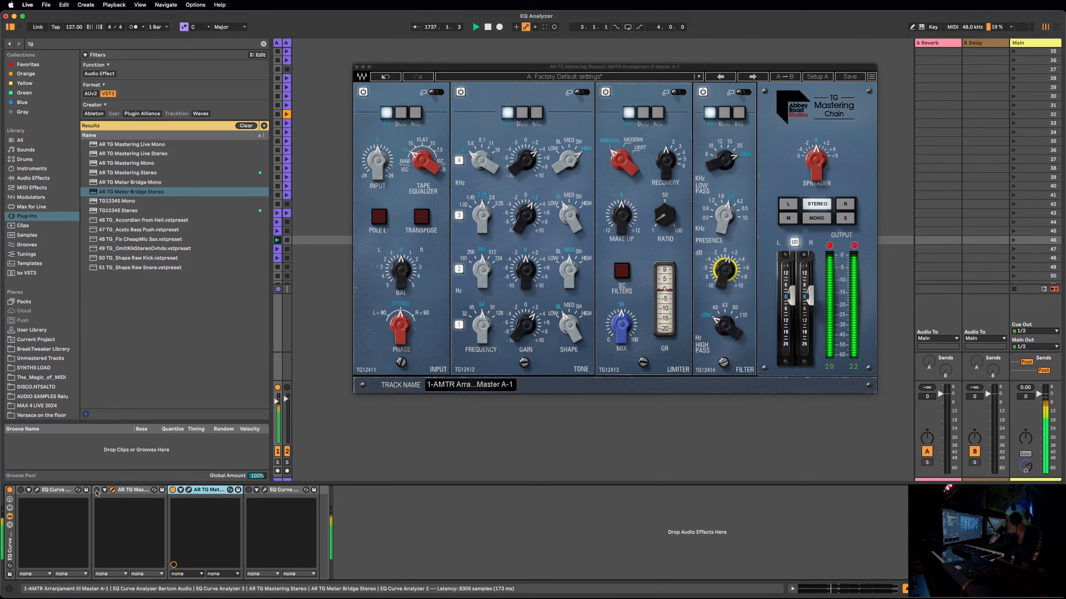
{"action": "left_click", "coordinate": [97, 491]}
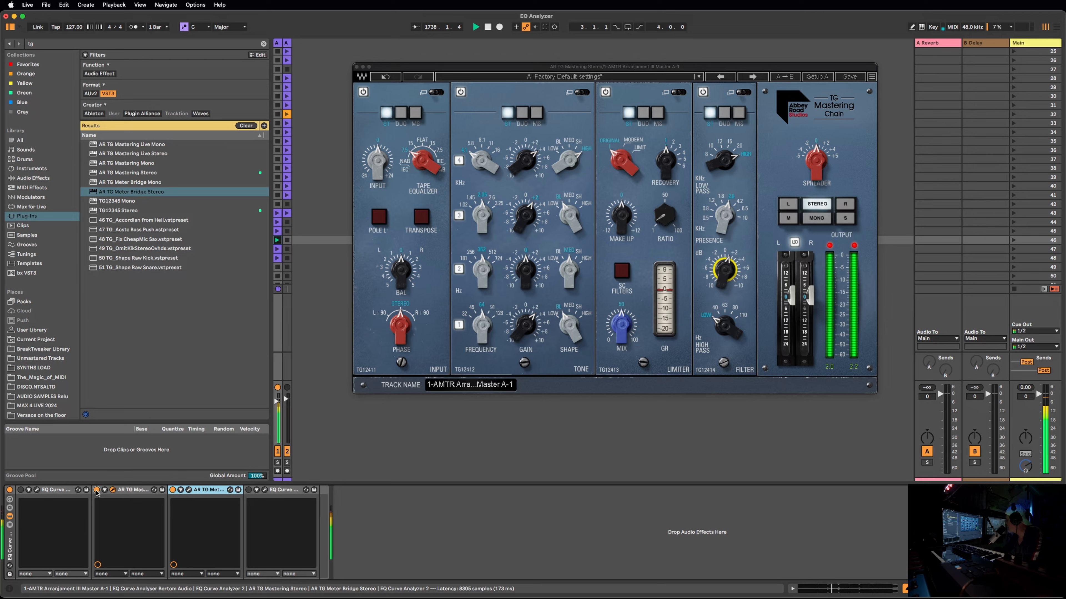
Turn off the AR TG Meter Bridge device and compare the AR TG Mastering device bypassed and active
{"action": "left_click", "coordinate": [173, 491]}
{"action": "left_click", "coordinate": [98, 491]}
{"action": "left_click", "coordinate": [99, 490]}
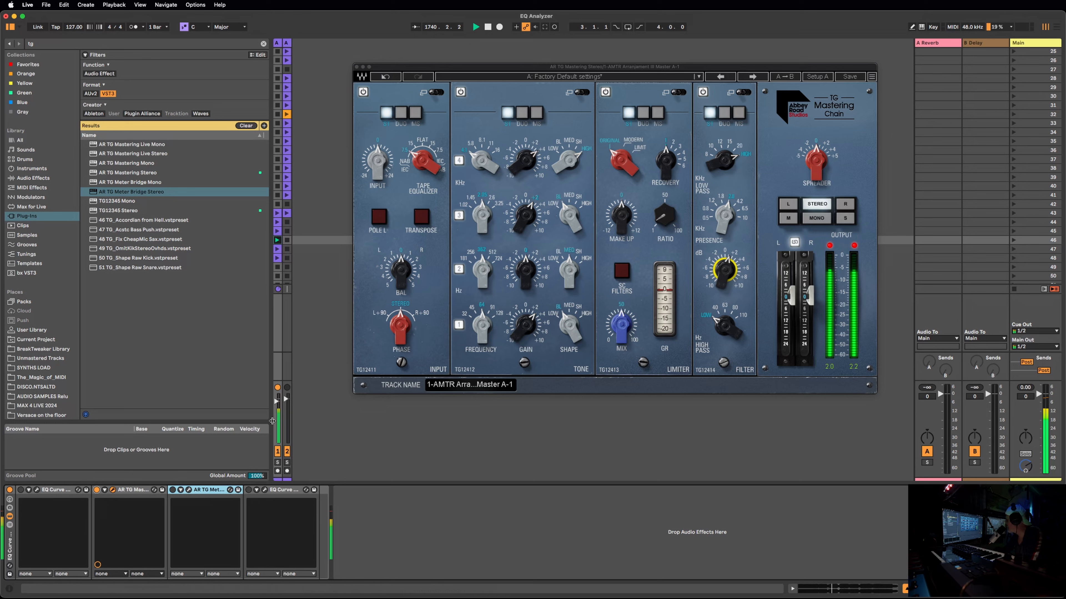
Set the Input module's Tape Equalizer to Flat and compare the mastering chain bypassed and active
{"action": "left_click", "coordinate": [427, 167]}
{"action": "left_click_drag", "start_coordinate": [427, 167], "coordinate": [378, 158]}
{"action": "left_click", "coordinate": [96, 491]}
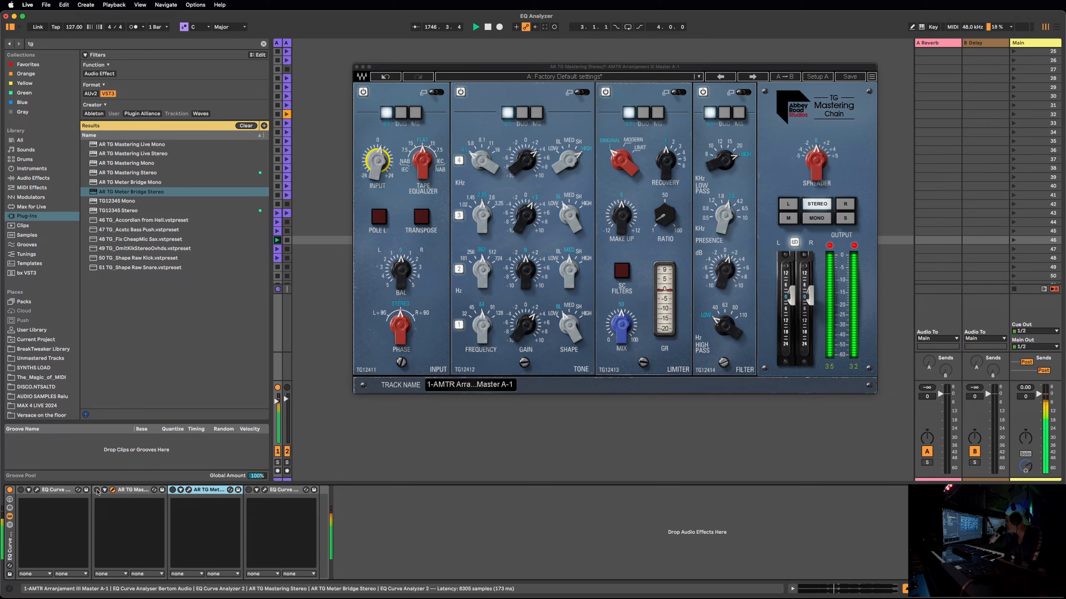
{"action": "left_click", "coordinate": [97, 490]}
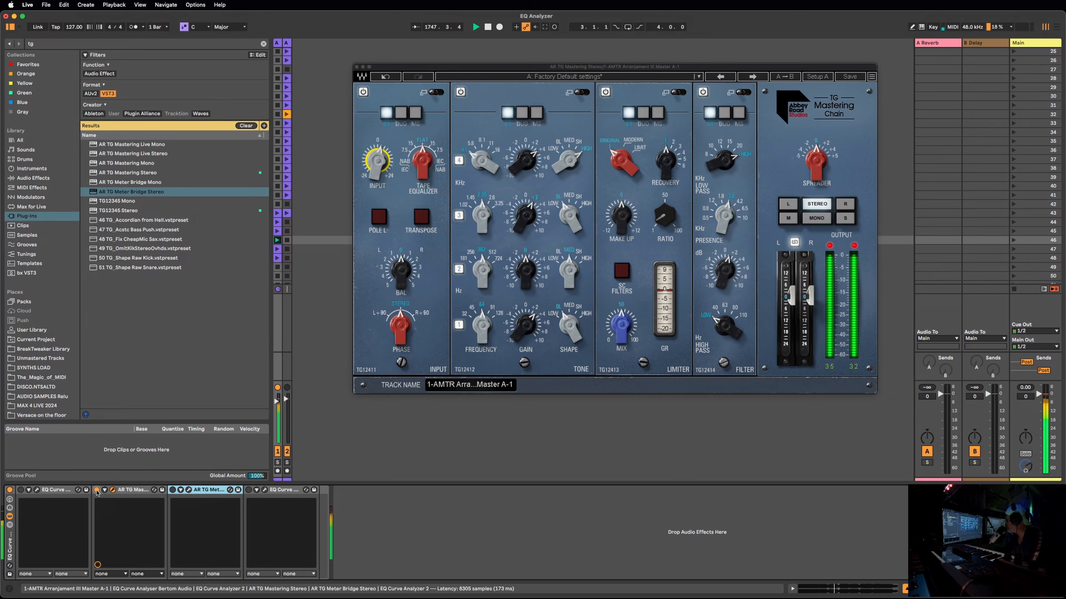
Clear the output clip indicators and adjust the Limiter's Recovery and Ratio, with Make Up at -0.1
{"action": "left_click", "coordinate": [829, 246]}
{"action": "left_click_drag", "start_coordinate": [666, 161], "coordinate": [666, 160]}
{"action": "left_click_drag", "start_coordinate": [664, 216], "coordinate": [665, 220]}
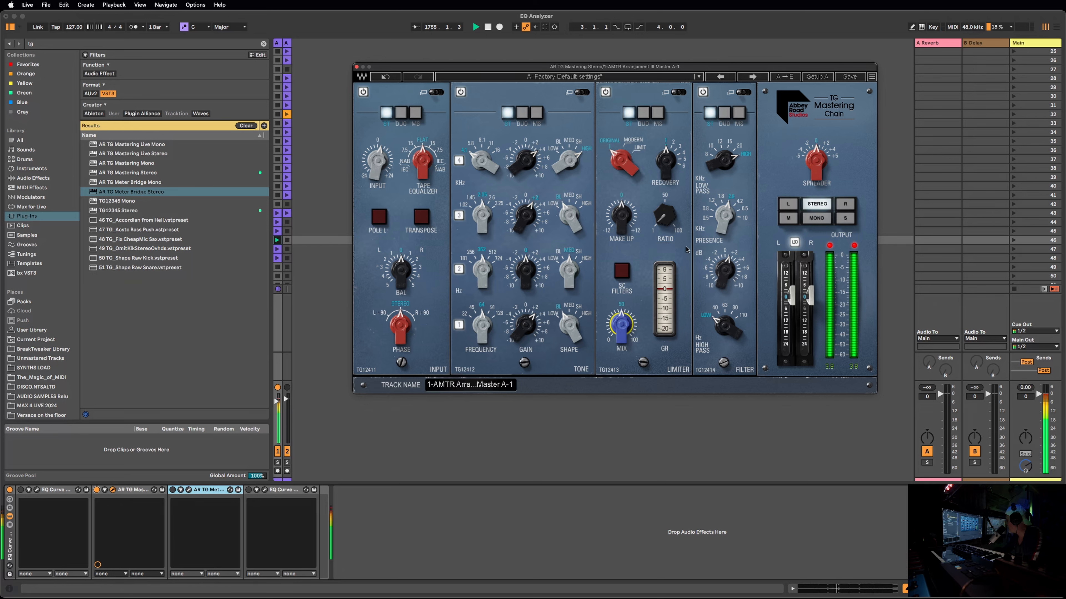
{"action": "mouse_move", "coordinate": [623, 211]}
{"action": "left_mouse_down"}
{"action": "mouse_move", "coordinate": [622, 252]}
{"action": "mouse_move", "coordinate": [623, 189]}
{"action": "mouse_move", "coordinate": [622, 213]}
{"action": "left_mouse_up"}
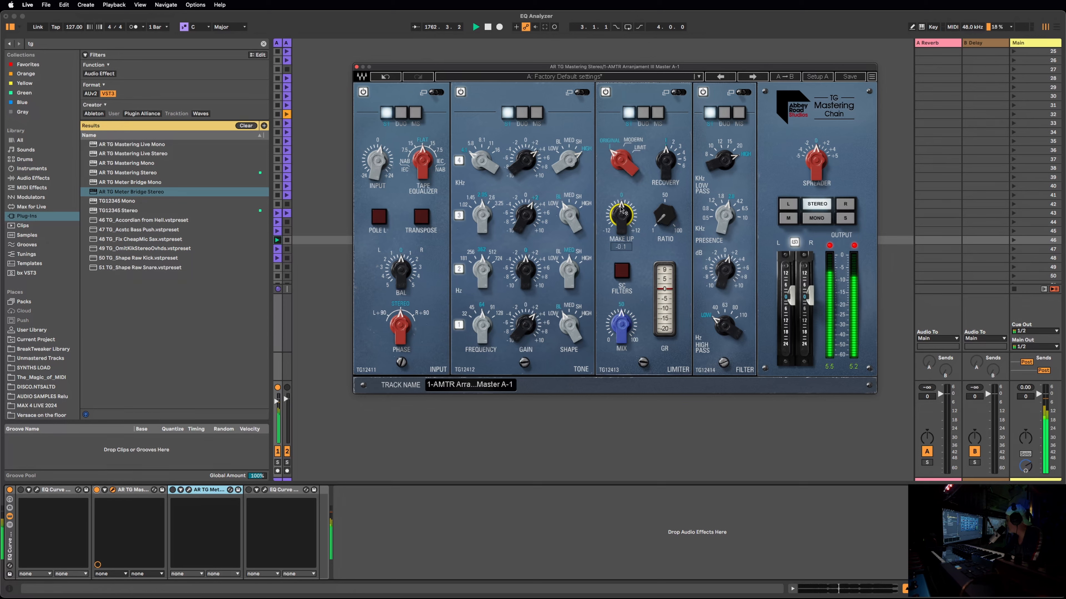
Adjust the Input module's input level and compare the mastering chain bypassed and active
{"action": "left_click_drag", "start_coordinate": [377, 162], "coordinate": [377, 156]}
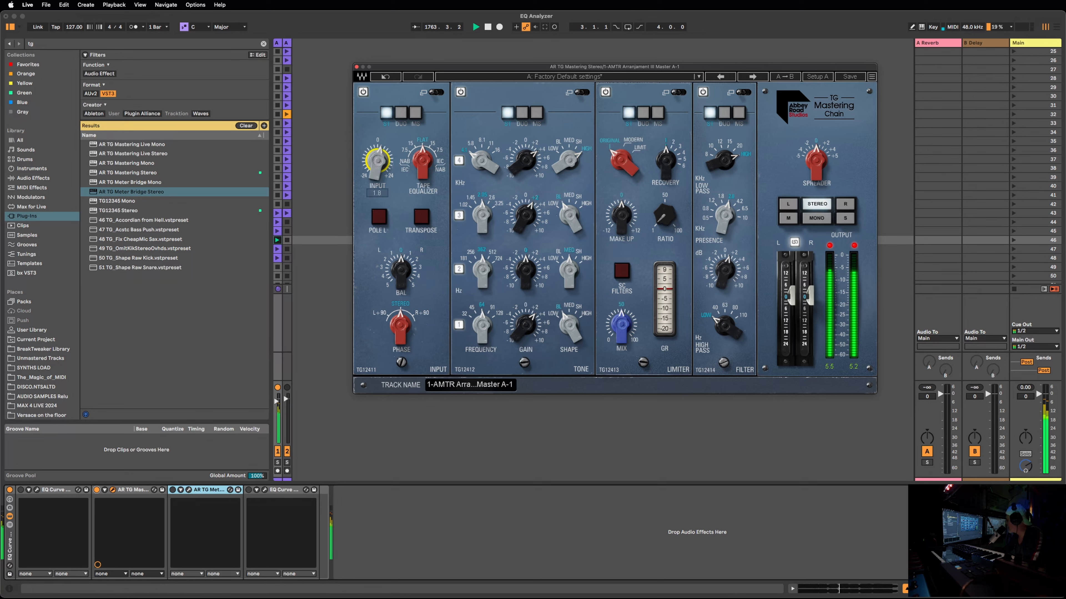
{"action": "left_click_drag", "start_coordinate": [379, 167], "coordinate": [378, 164]}
{"action": "left_click", "coordinate": [379, 165]}
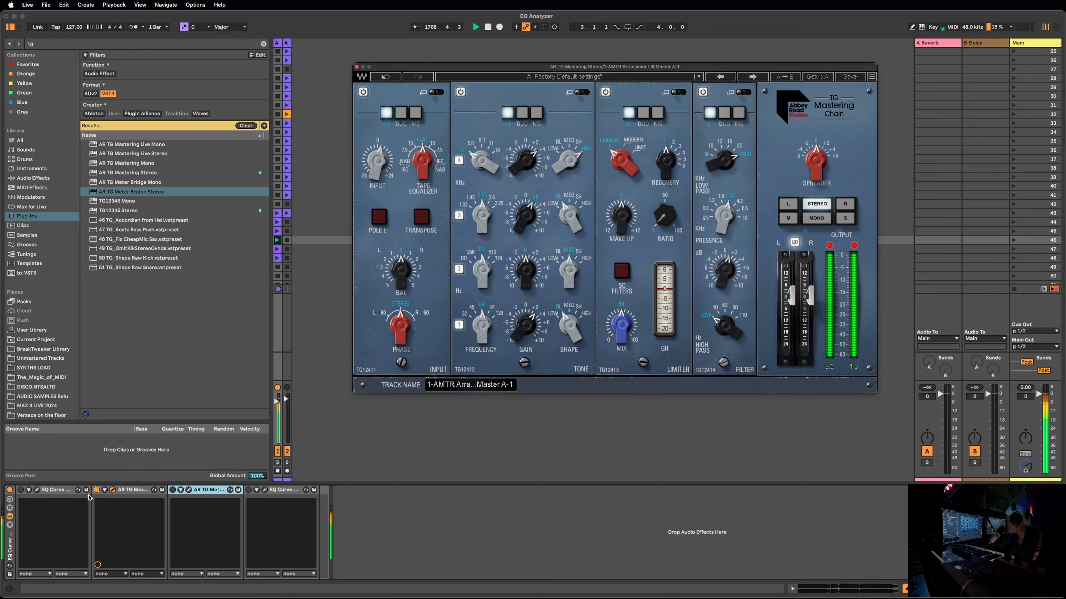
{"action": "left_click", "coordinate": [97, 491]}
{"action": "left_click", "coordinate": [96, 490]}
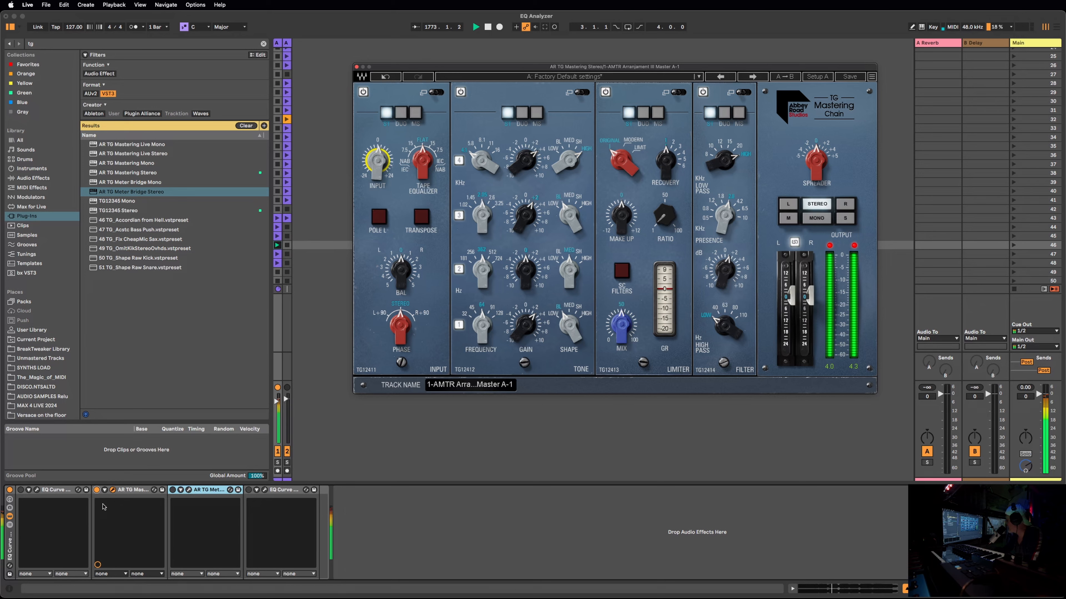
{"action": "left_click", "coordinate": [97, 490]}
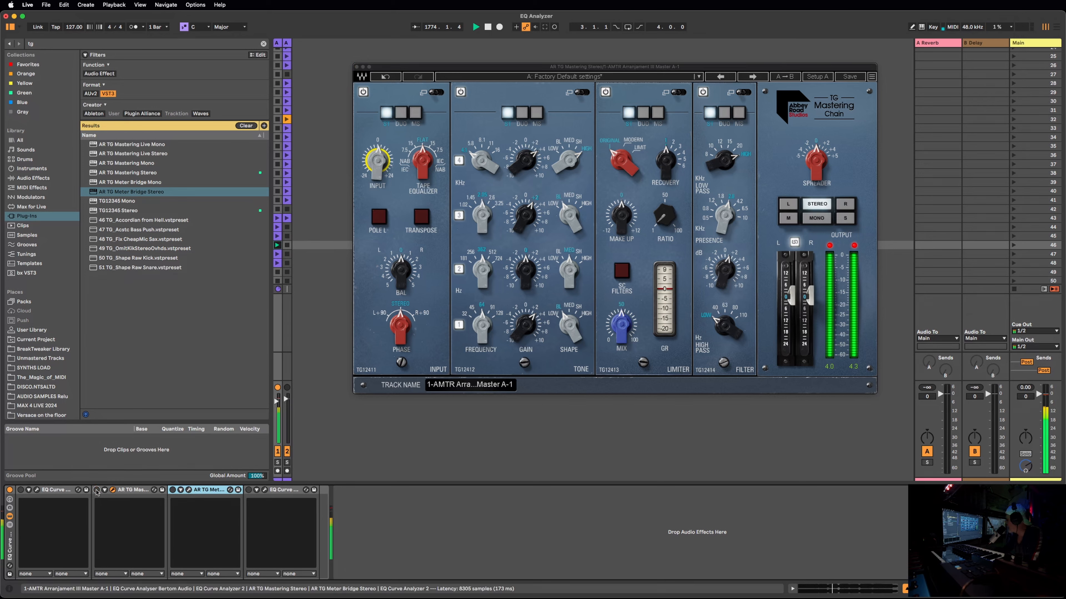
{"action": "left_click", "coordinate": [97, 490]}
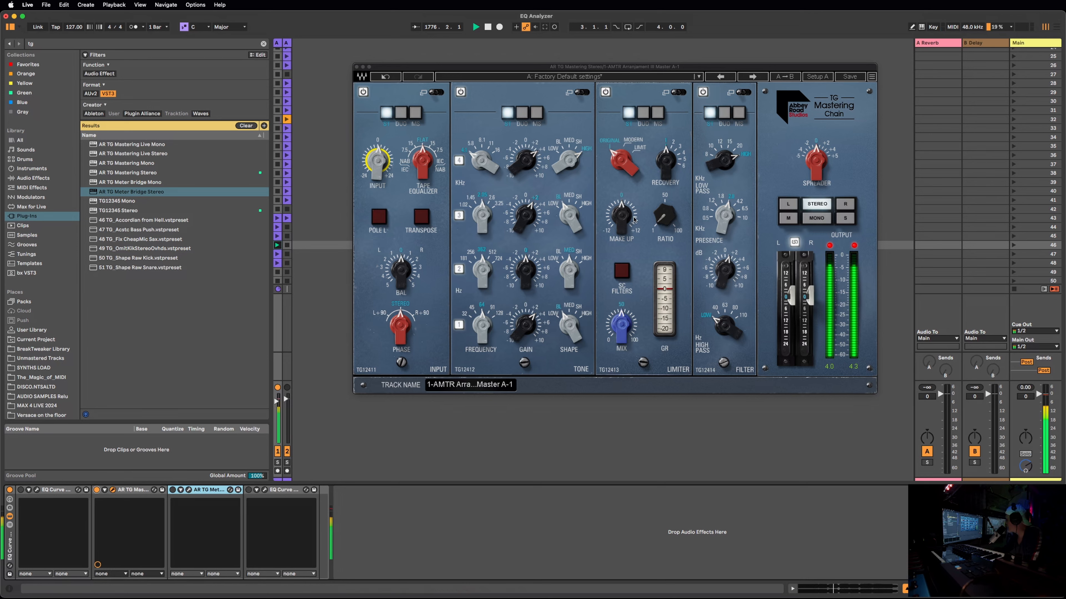
Try the Limiter's Make Up at a reduced level, including -2.0, comparing the mastering chain bypassed and active
{"action": "left_click_drag", "start_coordinate": [621, 213], "coordinate": [621, 229]}
{"action": "left_click", "coordinate": [97, 490]}
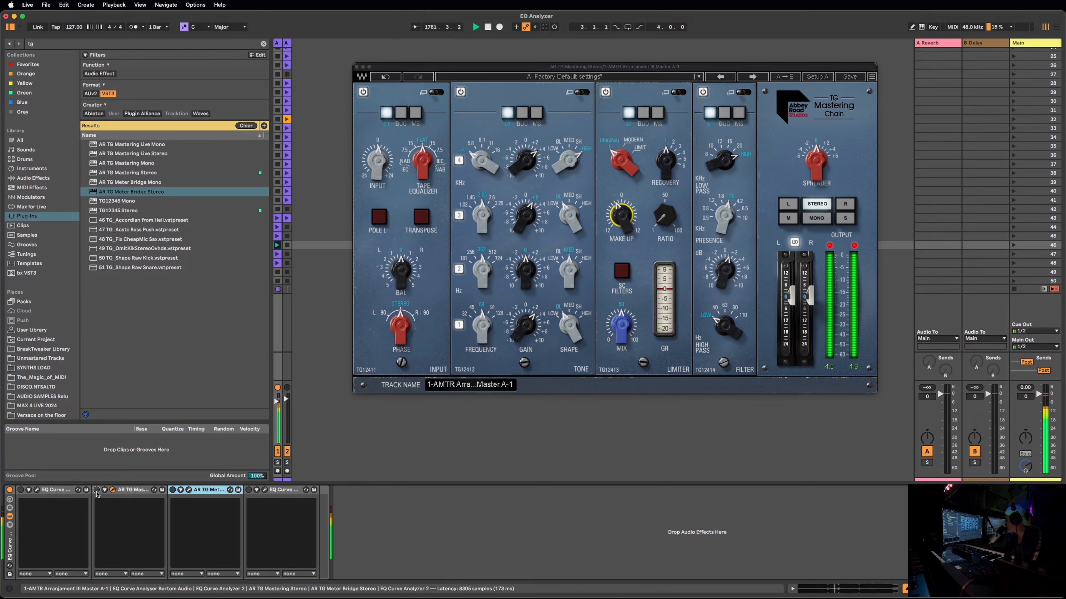
{"action": "left_click", "coordinate": [97, 490]}
{"action": "mouse_move", "coordinate": [620, 227]}
{"action": "mouse_move", "coordinate": [620, 226]}
{"action": "left_mouse_down"}
{"action": "mouse_move", "coordinate": [621, 210]}
{"action": "mouse_move", "coordinate": [621, 222]}
{"action": "left_mouse_up"}
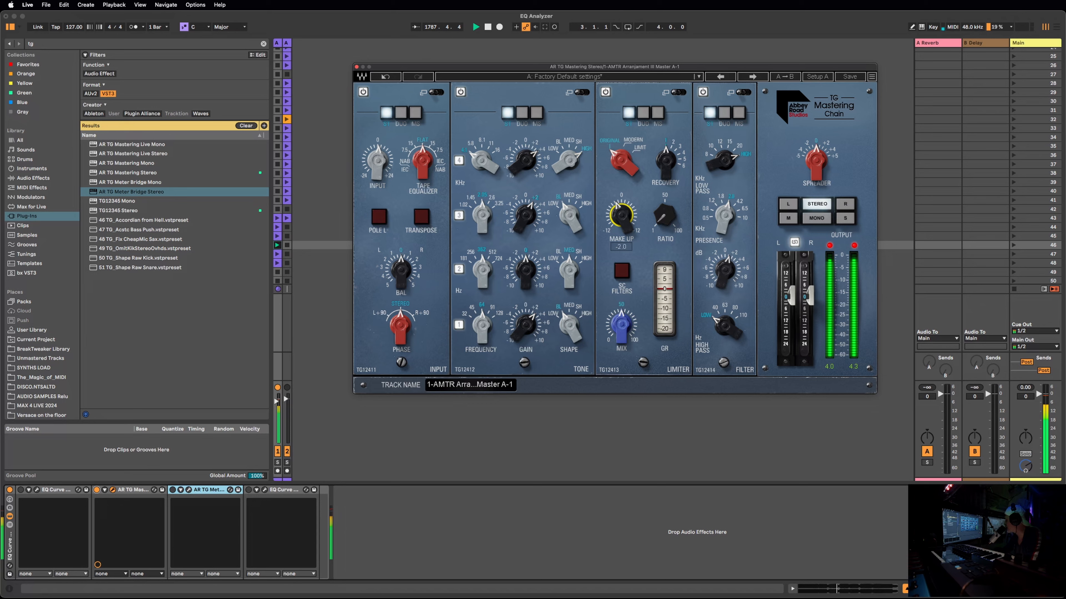
{"action": "left_click", "coordinate": [96, 490]}
{"action": "left_click", "coordinate": [97, 490]}
Set the Limiter's Make Up to 0.0 and compare the mastering chain bypassed and active
{"action": "left_click", "coordinate": [626, 219]}
{"action": "left_click_drag", "start_coordinate": [623, 216], "coordinate": [622, 214]}
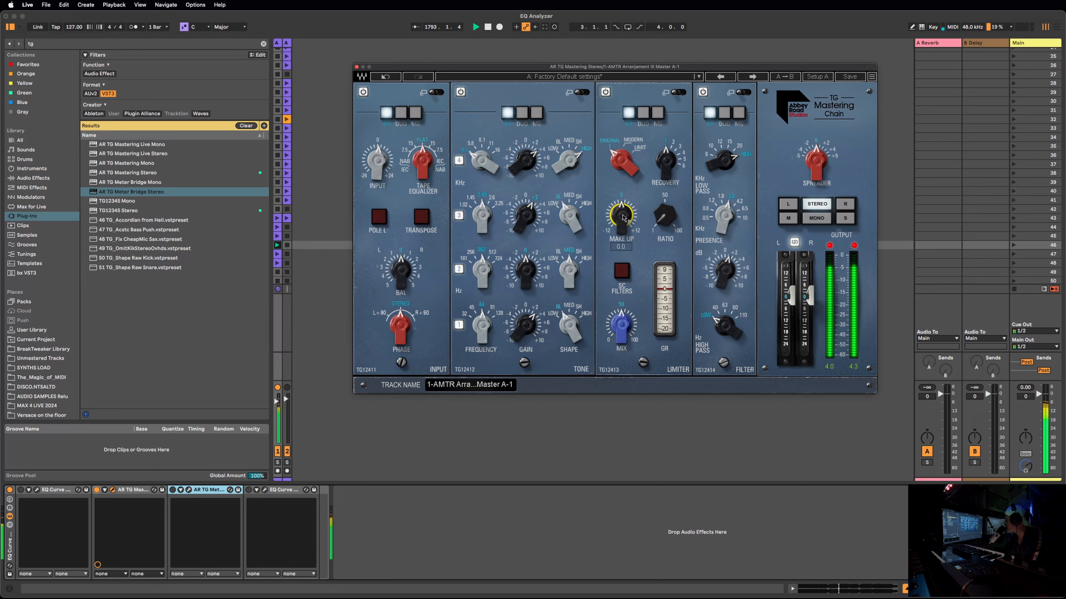
{"action": "left_click", "coordinate": [97, 490]}
{"action": "left_click", "coordinate": [96, 490]}
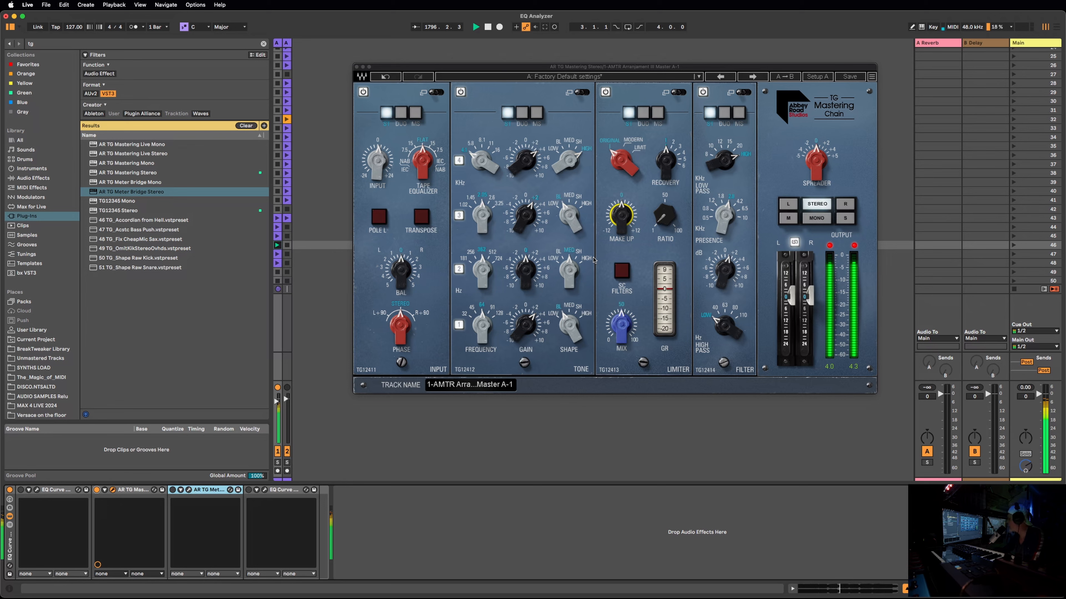
Open the expanded two-channel view of the Tone module and switch it to mid/side processing
{"action": "left_click", "coordinate": [742, 93]}
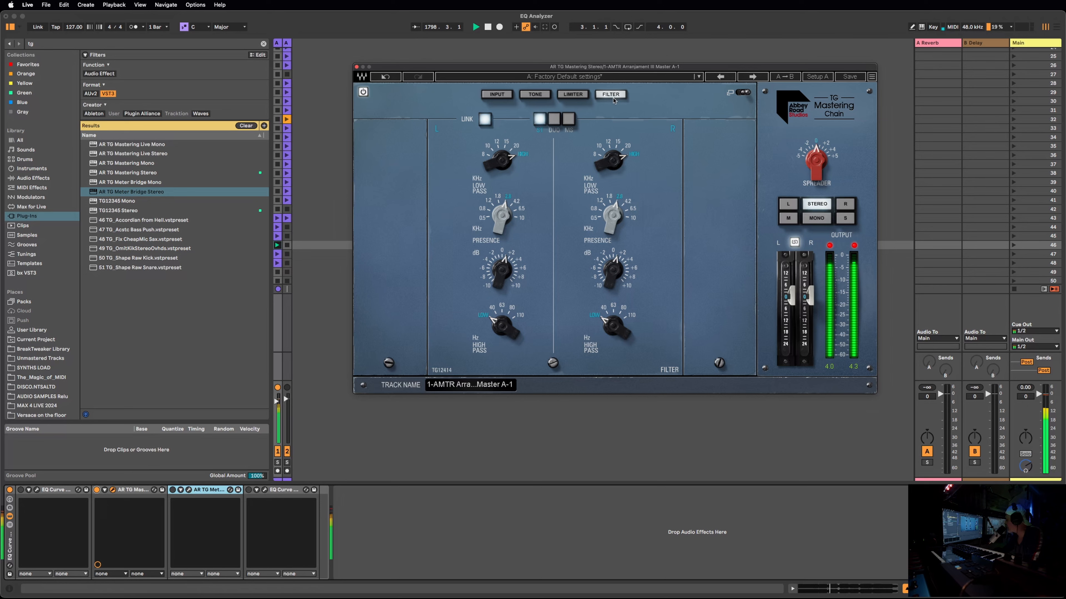
{"action": "left_click", "coordinate": [532, 96]}
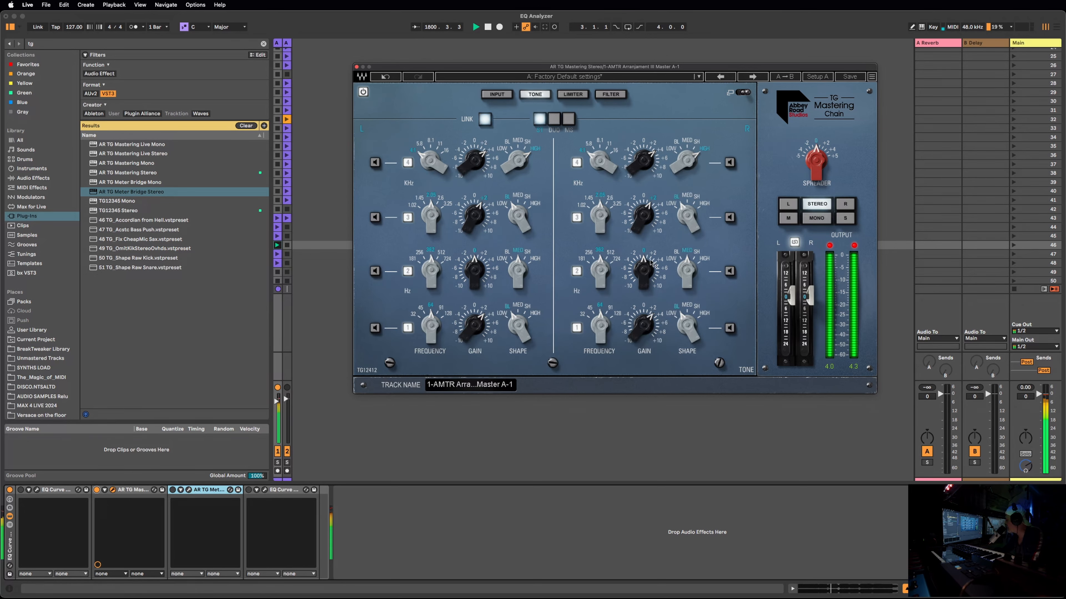
{"action": "mouse_move", "coordinate": [645, 271]}
{"action": "left_click", "coordinate": [569, 120]}
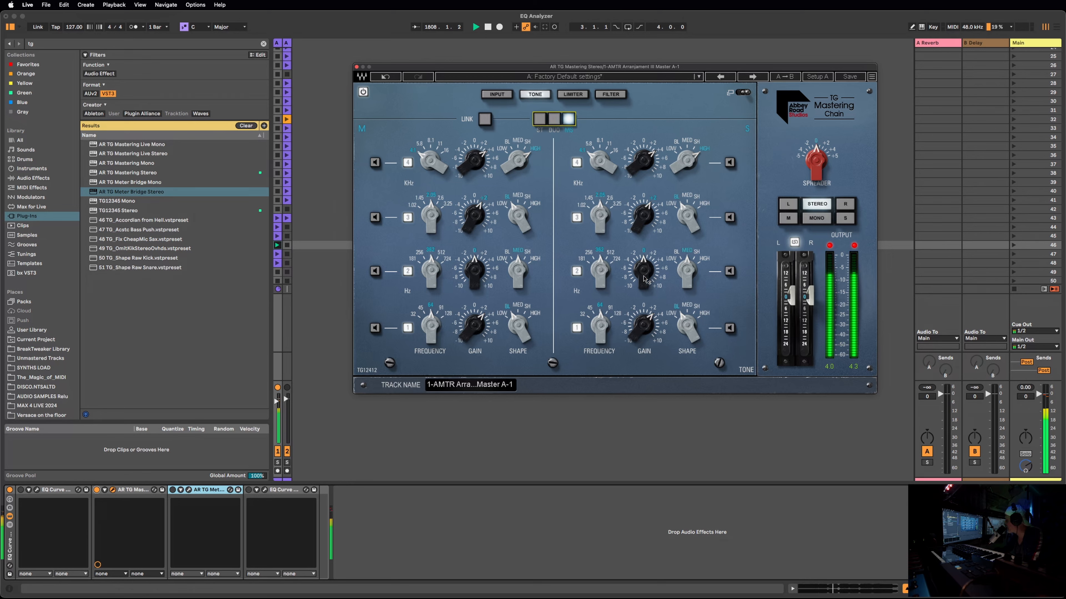
Boost the gain and raise the frequency of band 2 on the Side channel, comparing the band off and on
{"action": "left_click_drag", "start_coordinate": [644, 280], "coordinate": [645, 250]}
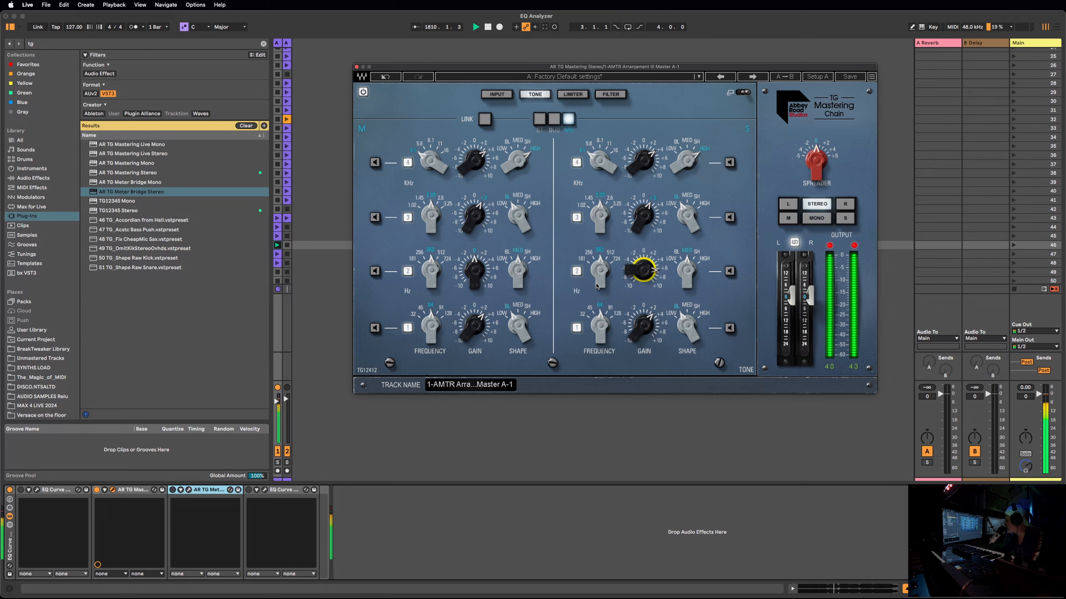
{"action": "left_click_drag", "start_coordinate": [600, 271], "coordinate": [600, 254]}
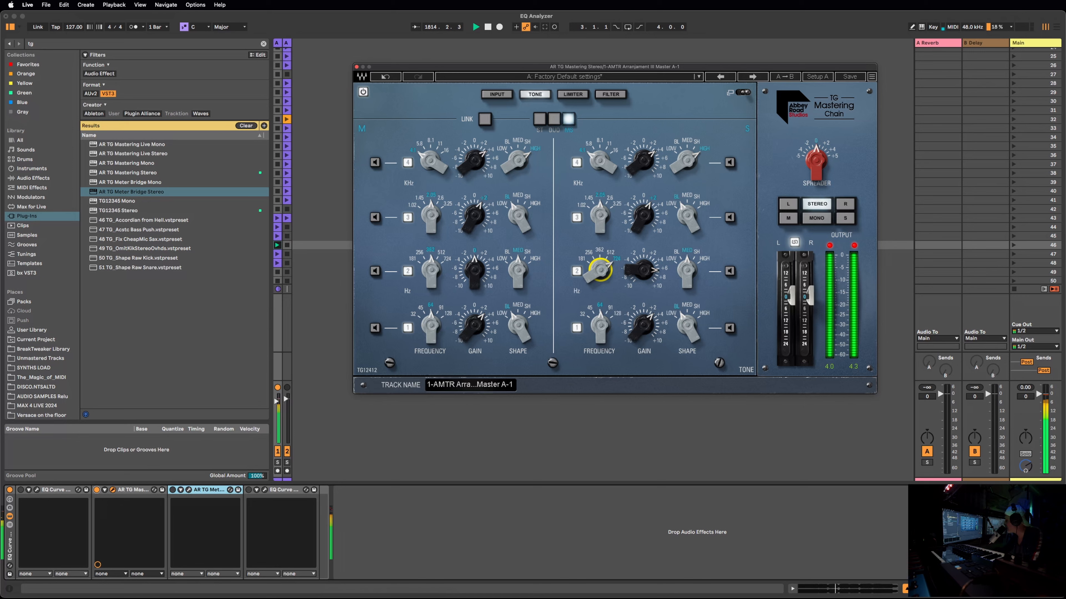
{"action": "left_click", "coordinate": [578, 272]}
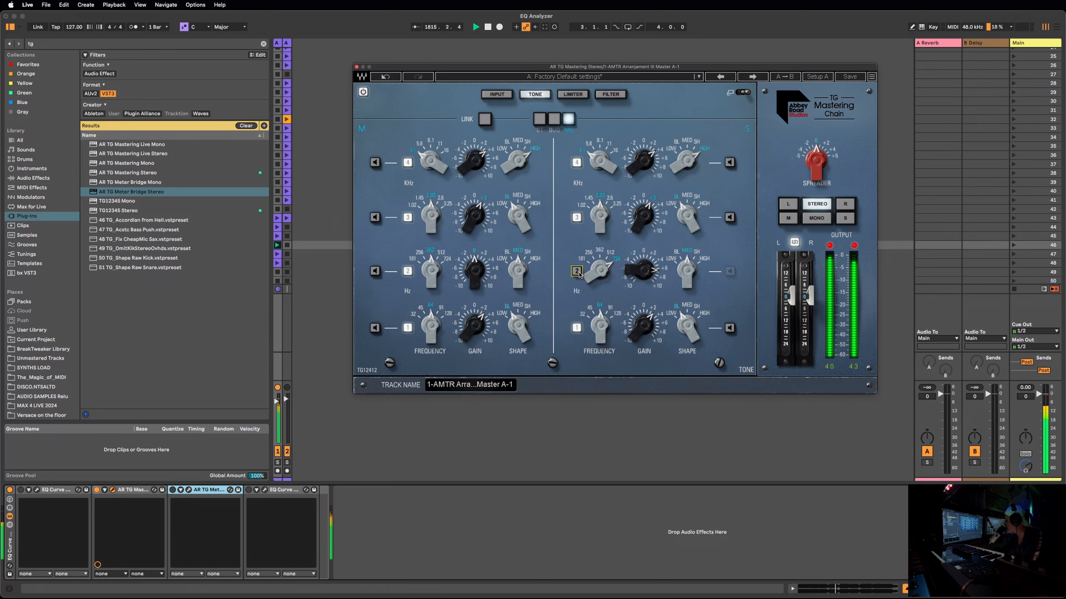
{"action": "left_click", "coordinate": [577, 272]}
Try a lower frequency on Side band 2, compare the band off and on, and restore the higher frequency
{"action": "left_click_drag", "start_coordinate": [600, 270], "coordinate": [600, 294]}
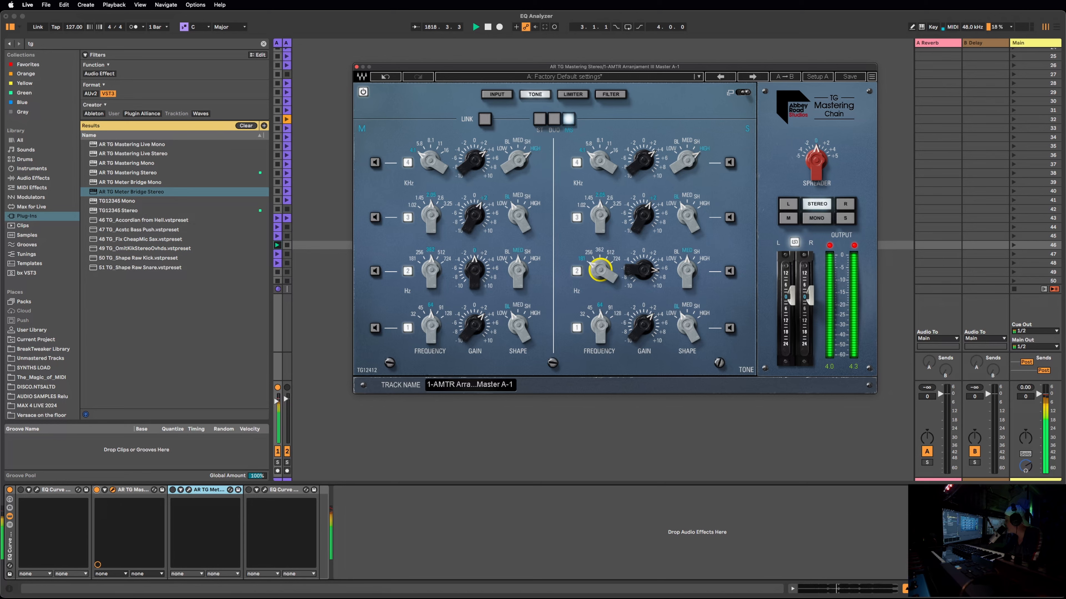
{"action": "left_click", "coordinate": [576, 271]}
{"action": "left_click", "coordinate": [577, 272]}
{"action": "left_click_drag", "start_coordinate": [598, 277], "coordinate": [611, 272]}
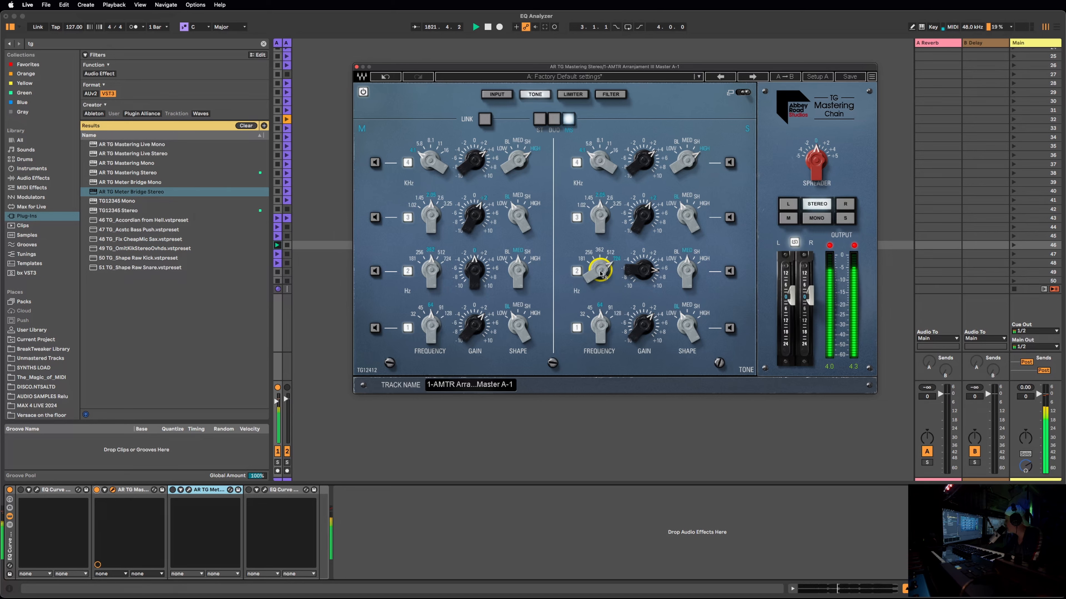
Change the shape of Side band 2 and boost its gain further
{"action": "left_click_drag", "start_coordinate": [684, 270], "coordinate": [684, 274]}
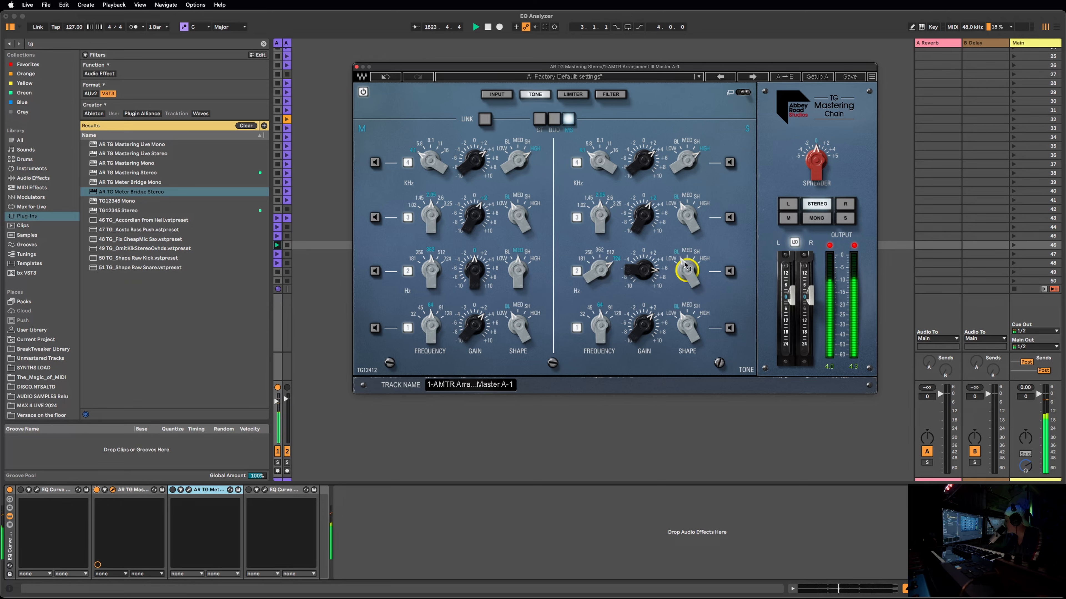
{"action": "left_click_drag", "start_coordinate": [685, 265], "coordinate": [637, 316]}
{"action": "left_click_drag", "start_coordinate": [626, 272], "coordinate": [626, 235]}
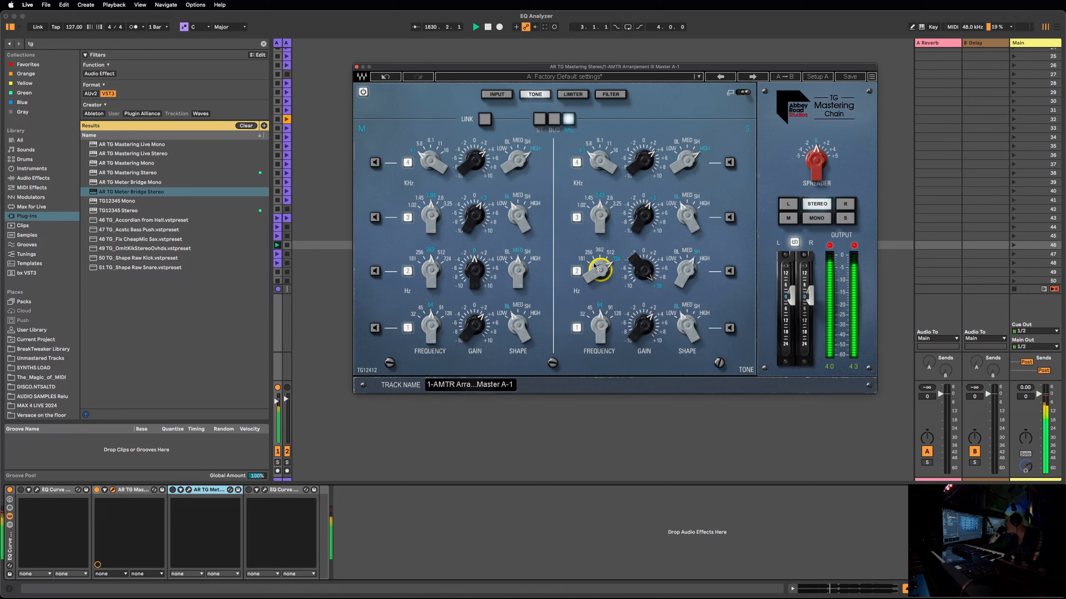
Solo Side band 2 while readjusting its frequency, shape and gain, and compare the TG Mastering device bypassed and active
{"action": "mouse_move", "coordinate": [596, 269]}
{"action": "left_mouse_down"}
{"action": "mouse_move", "coordinate": [595, 296]}
{"action": "mouse_move", "coordinate": [593, 266]}
{"action": "left_mouse_up"}
{"action": "left_click", "coordinate": [730, 272]}
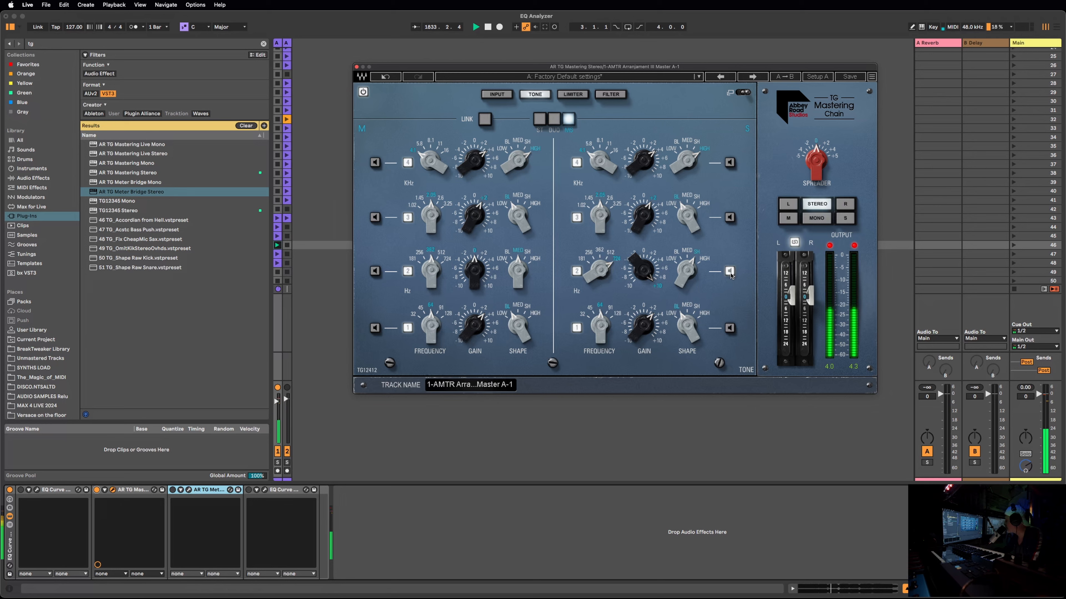
{"action": "mouse_move", "coordinate": [687, 271]}
{"action": "left_mouse_down"}
{"action": "mouse_move", "coordinate": [687, 294]}
{"action": "mouse_move", "coordinate": [687, 258]}
{"action": "left_mouse_up"}
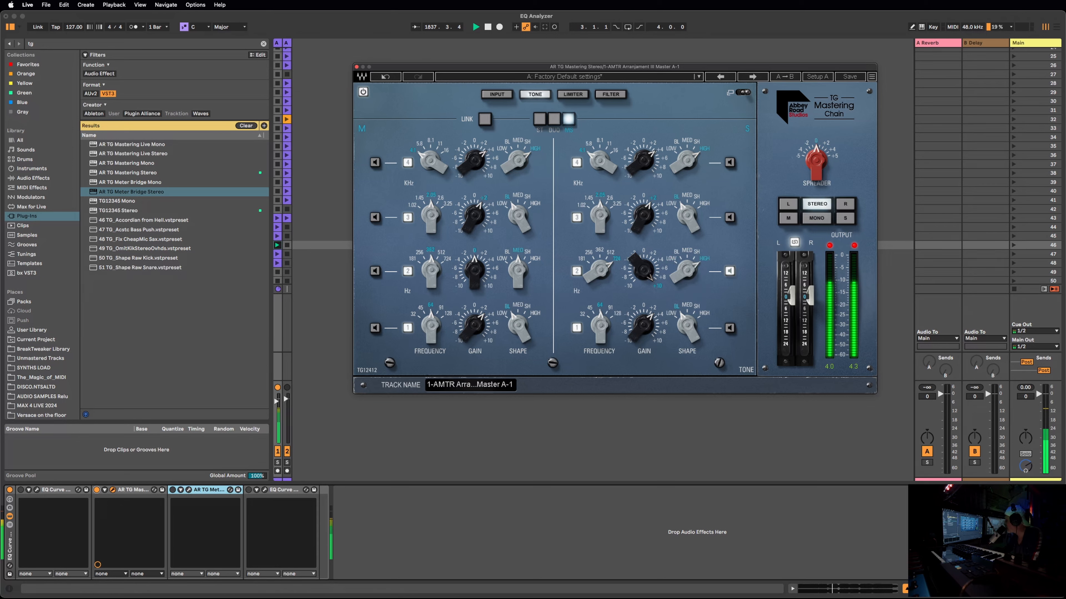
{"action": "left_click_drag", "start_coordinate": [687, 271], "coordinate": [686, 279]}
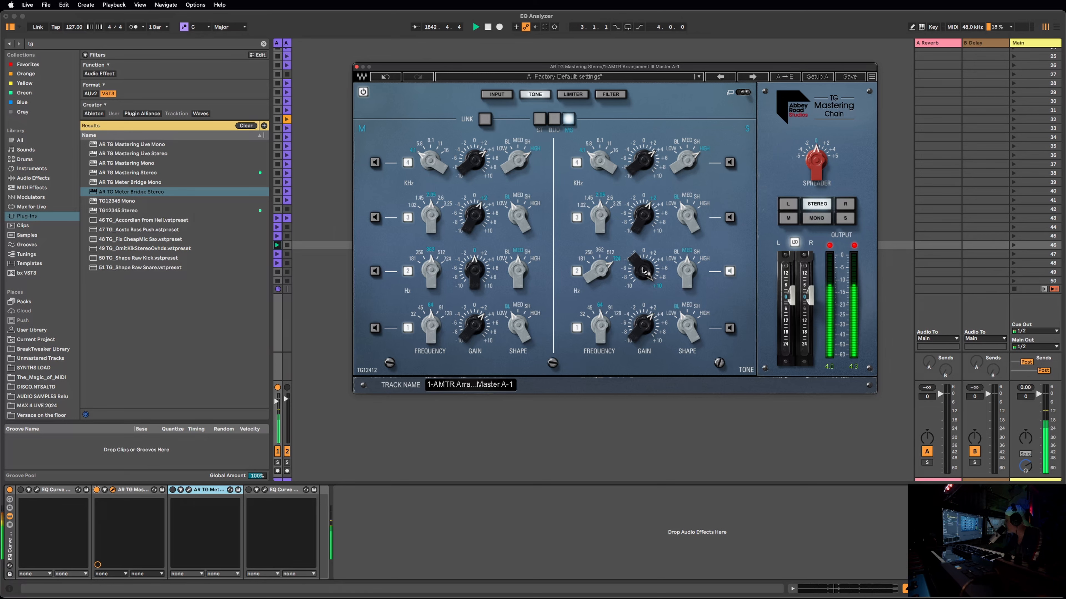
{"action": "mouse_move", "coordinate": [642, 269]}
{"action": "left_mouse_down"}
{"action": "mouse_move", "coordinate": [643, 295]}
{"action": "mouse_move", "coordinate": [645, 235]}
{"action": "mouse_move", "coordinate": [645, 251]}
{"action": "left_mouse_up"}
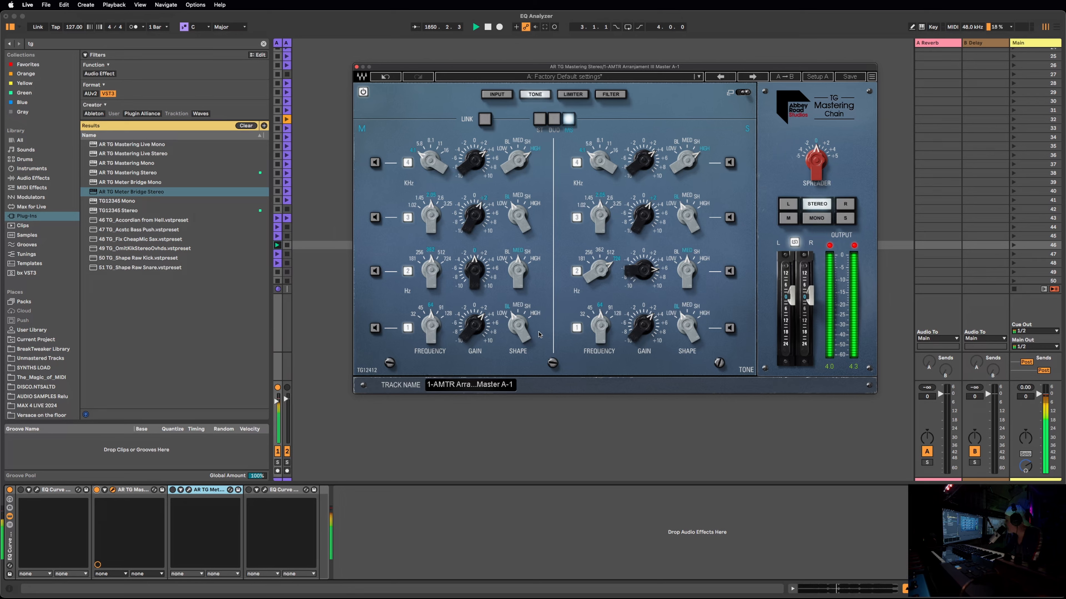
{"action": "left_click", "coordinate": [97, 491]}
{"action": "left_click", "coordinate": [97, 491]}
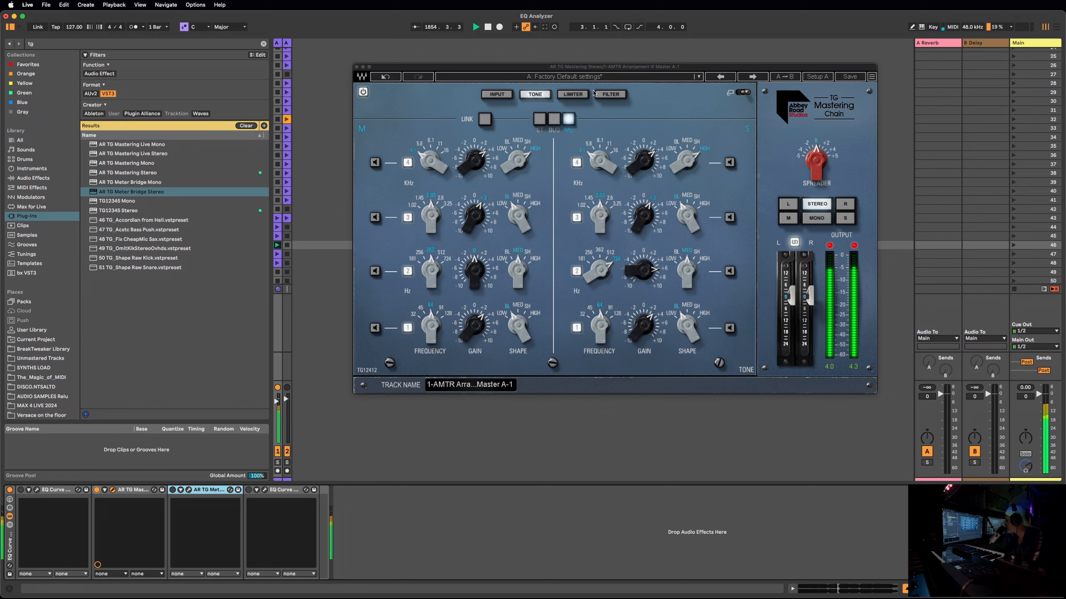
Open the expanded two-channel view of the Limiter, listen to its side-chain signal and enable the bell filter
{"action": "left_click", "coordinate": [748, 93]}
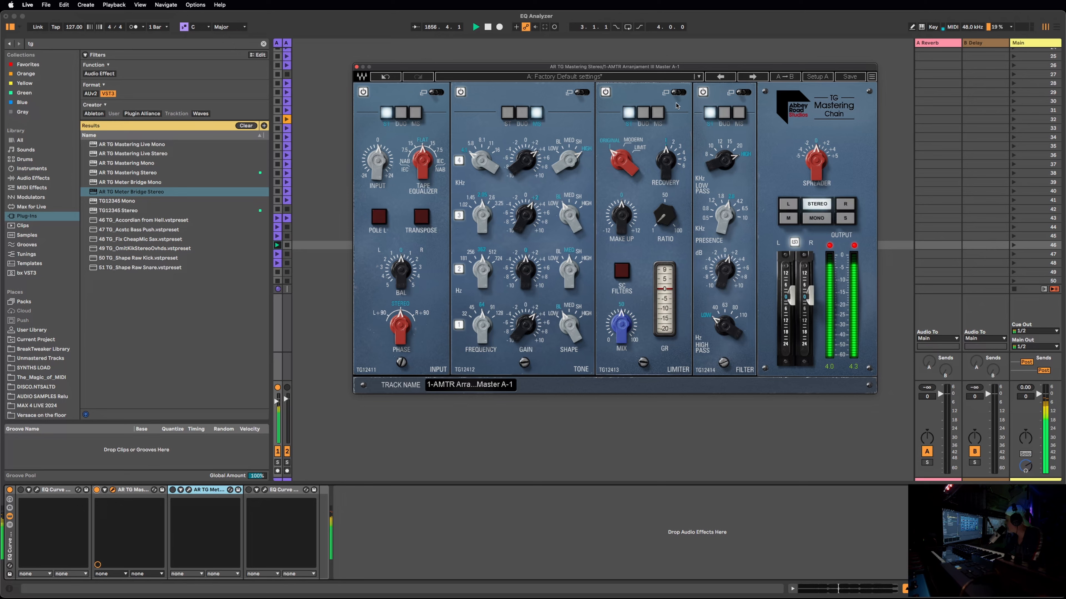
{"action": "left_click", "coordinate": [676, 93]}
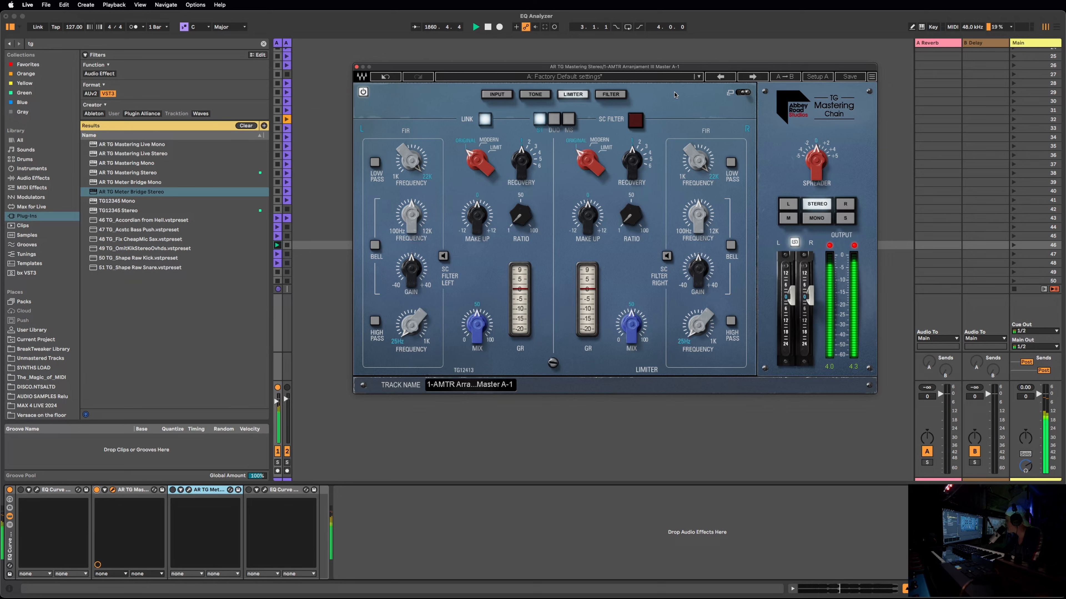
{"action": "left_click", "coordinate": [444, 256]}
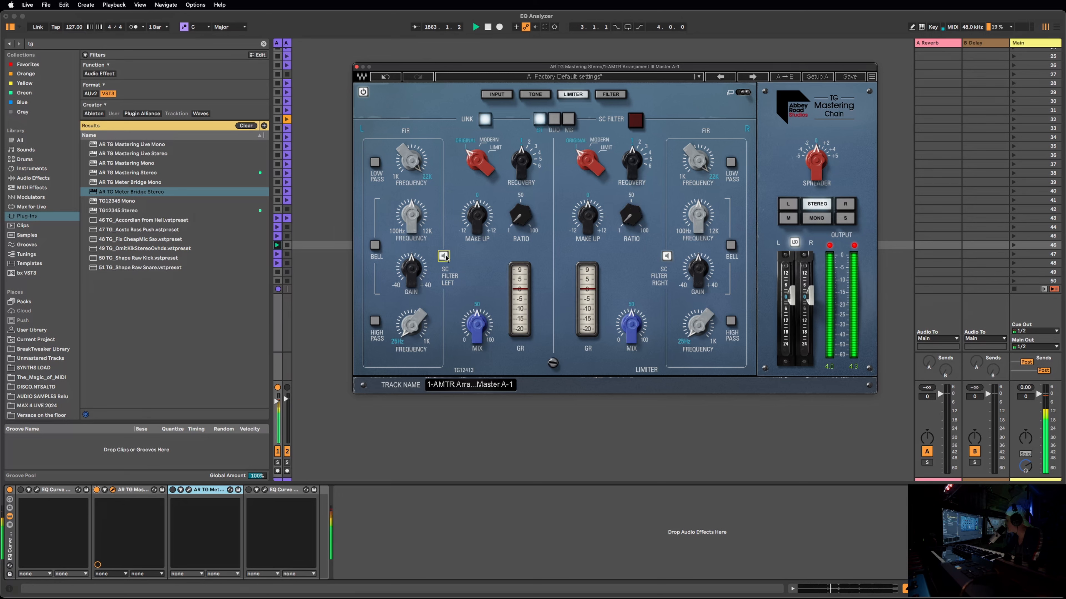
{"action": "left_click_drag", "start_coordinate": [420, 243], "coordinate": [439, 215]}
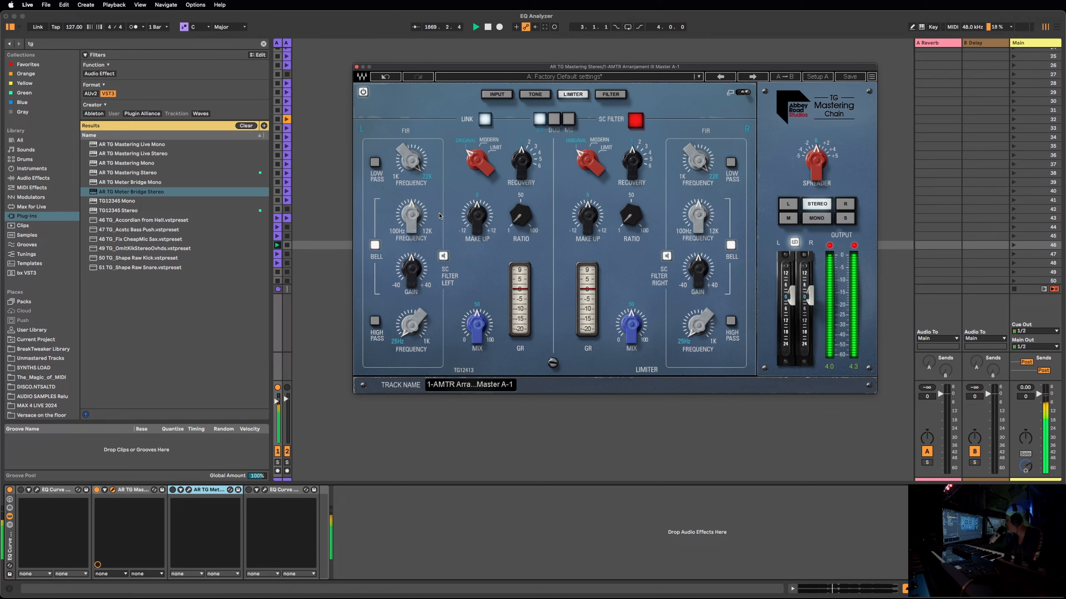
Try the side-chain low-pass filter, sweeping its frequency down to 1000 Hz, restoring it and switching the filter off again
{"action": "left_click", "coordinate": [371, 162]}
{"action": "left_click_drag", "start_coordinate": [429, 152], "coordinate": [428, 178]}
{"action": "left_click_drag", "start_coordinate": [411, 159], "coordinate": [411, 185]}
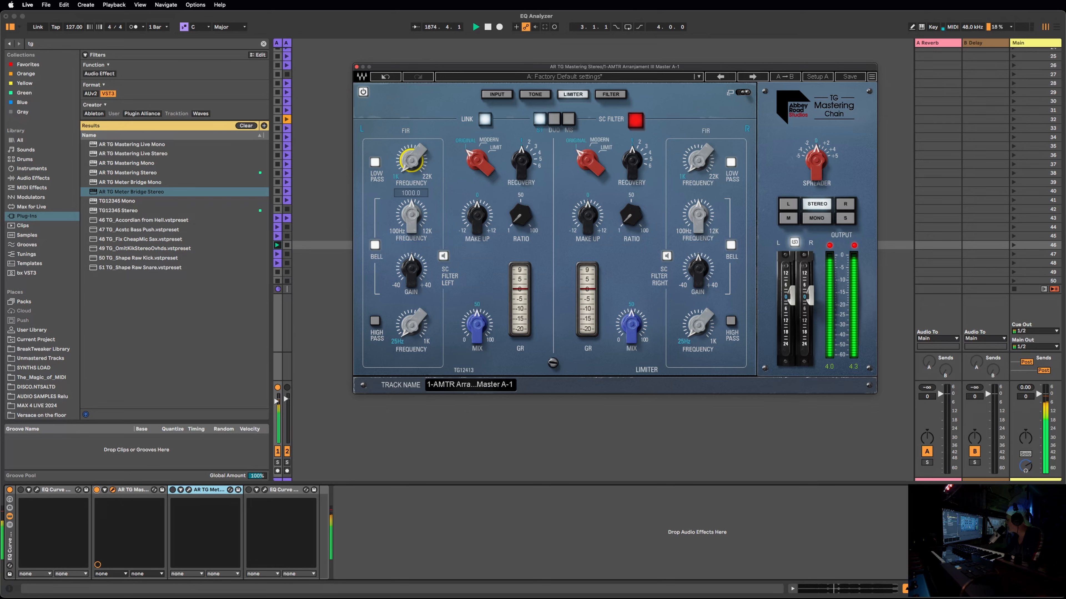
{"action": "left_click_drag", "start_coordinate": [411, 185], "coordinate": [398, 158]}
{"action": "left_click", "coordinate": [375, 163]}
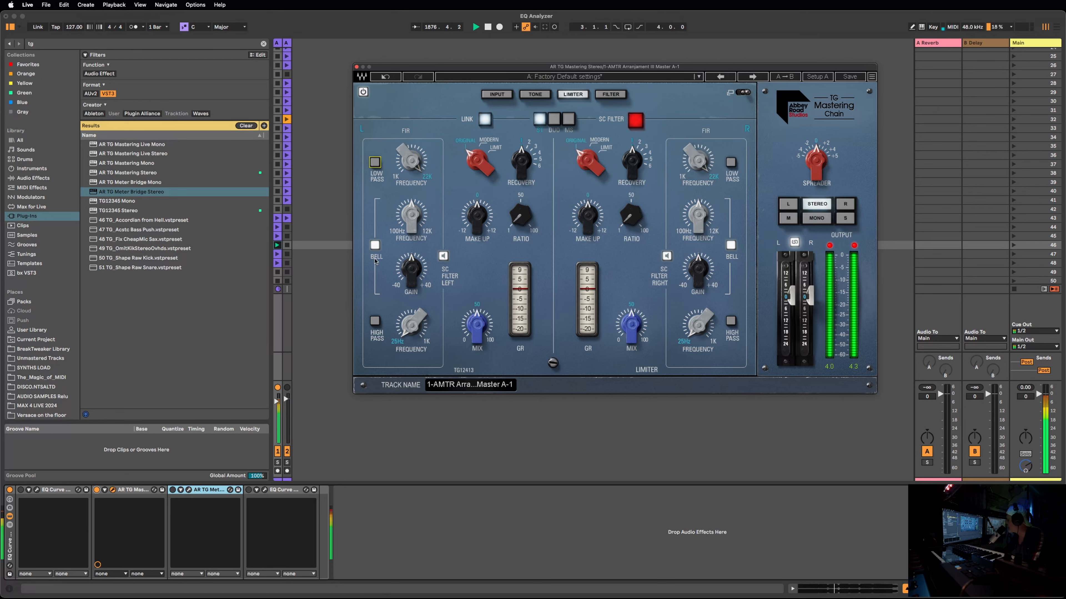
Compare the side-chain bell filter off and on, leaving the bell and the side-chain listening off
{"action": "left_click", "coordinate": [375, 245]}
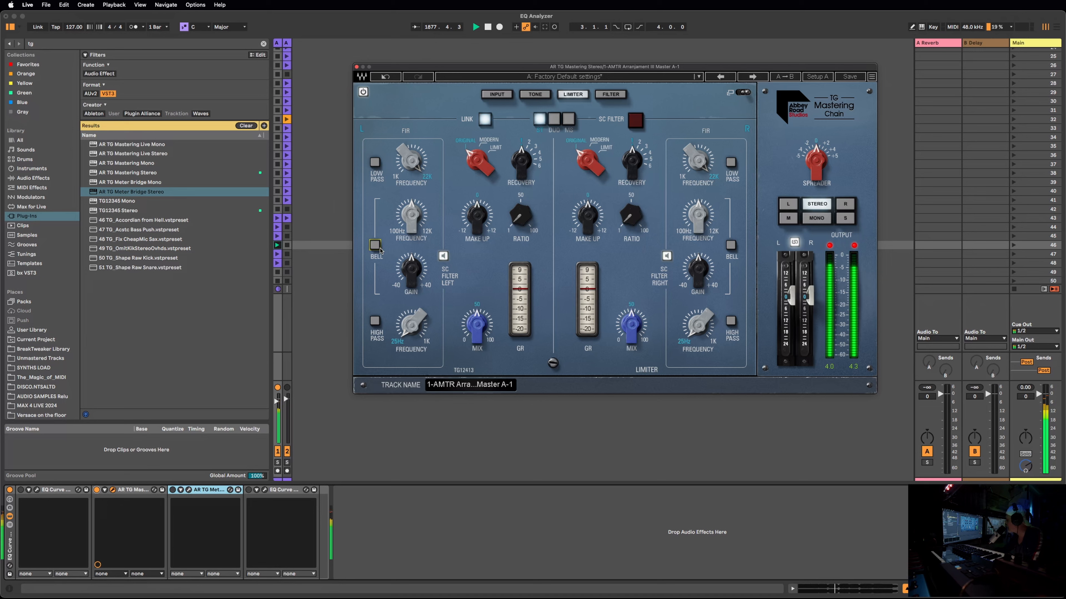
{"action": "left_click", "coordinate": [374, 246]}
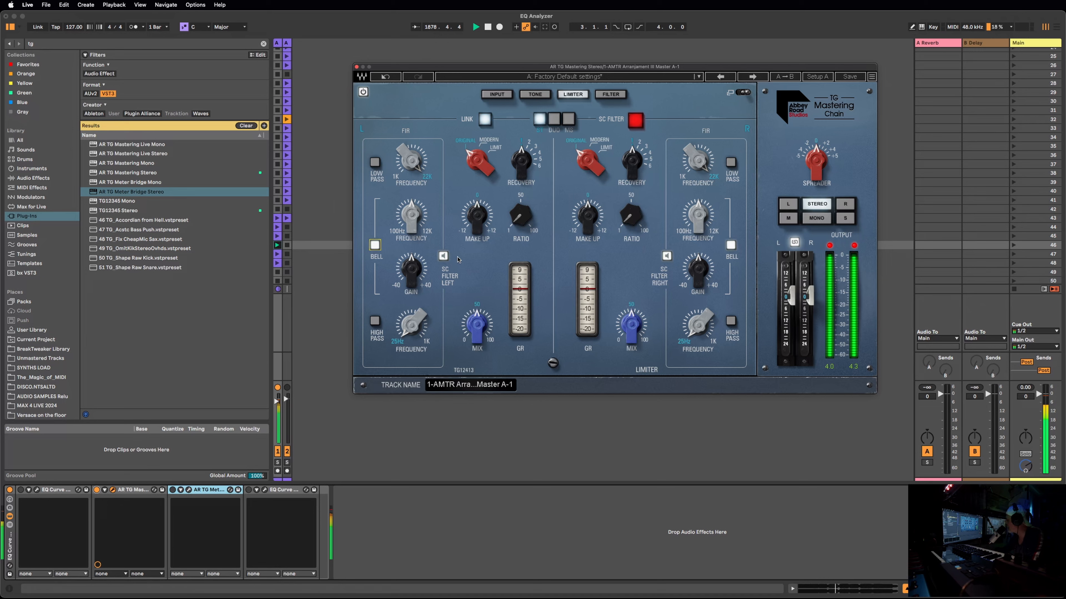
{"action": "left_click", "coordinate": [375, 245]}
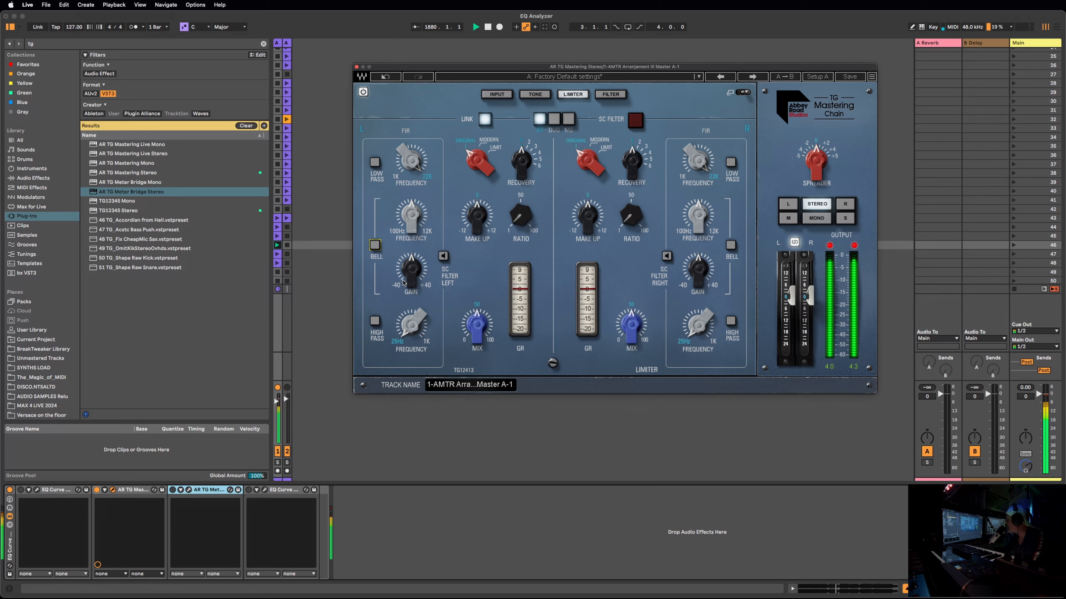
Enable the side-chain high-pass and bell filters and raise the high-pass frequency to 231 Hz while listening to the side-chain
{"action": "left_click", "coordinate": [375, 322]}
{"action": "left_click_drag", "start_coordinate": [409, 331], "coordinate": [409, 294]}
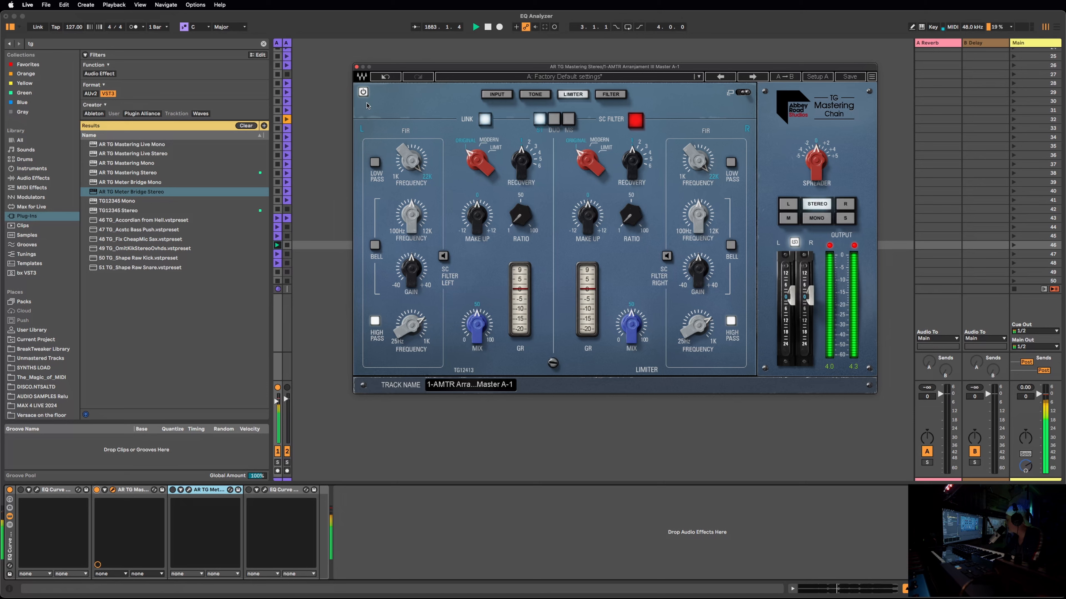
{"action": "left_click", "coordinate": [375, 245]}
{"action": "left_click", "coordinate": [445, 258]}
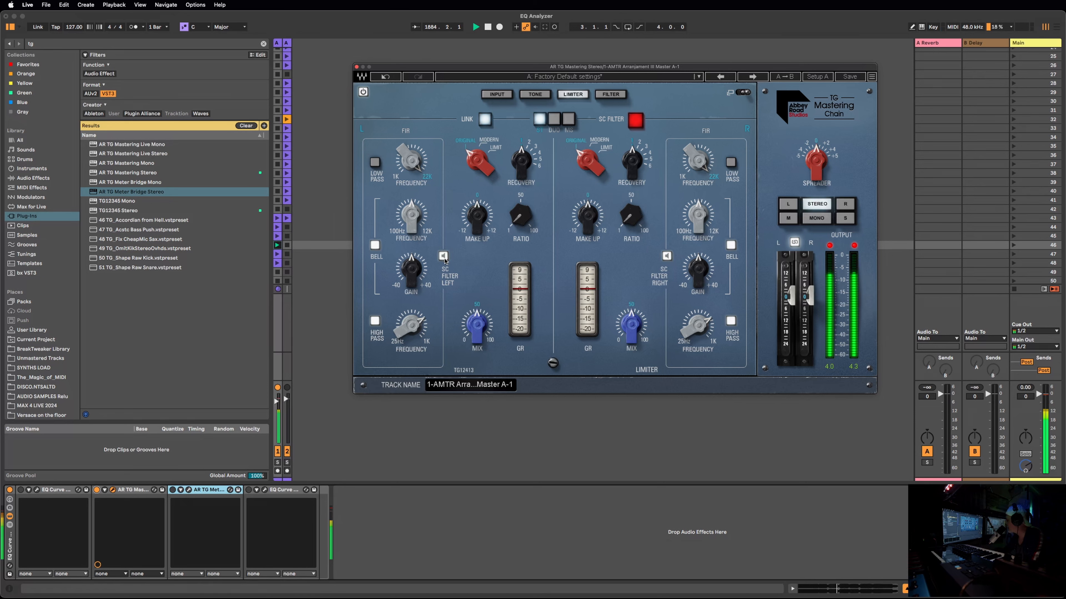
{"action": "mouse_move", "coordinate": [409, 324]}
{"action": "left_mouse_down"}
{"action": "mouse_move", "coordinate": [409, 350]}
{"action": "mouse_move", "coordinate": [403, 329]}
{"action": "left_mouse_up"}
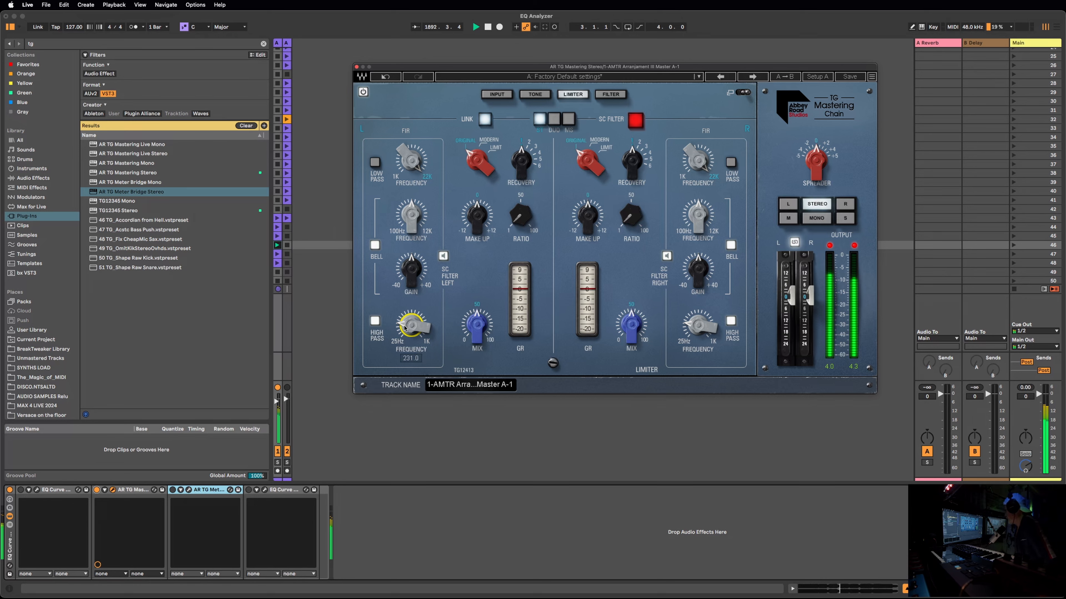
Turn off side-chain listening and the bell filter, and raise the high-pass frequency further with the high-pass left on
{"action": "left_click_drag", "start_coordinate": [404, 328], "coordinate": [405, 320]}
{"action": "left_click", "coordinate": [374, 322]}
{"action": "left_click", "coordinate": [444, 256]}
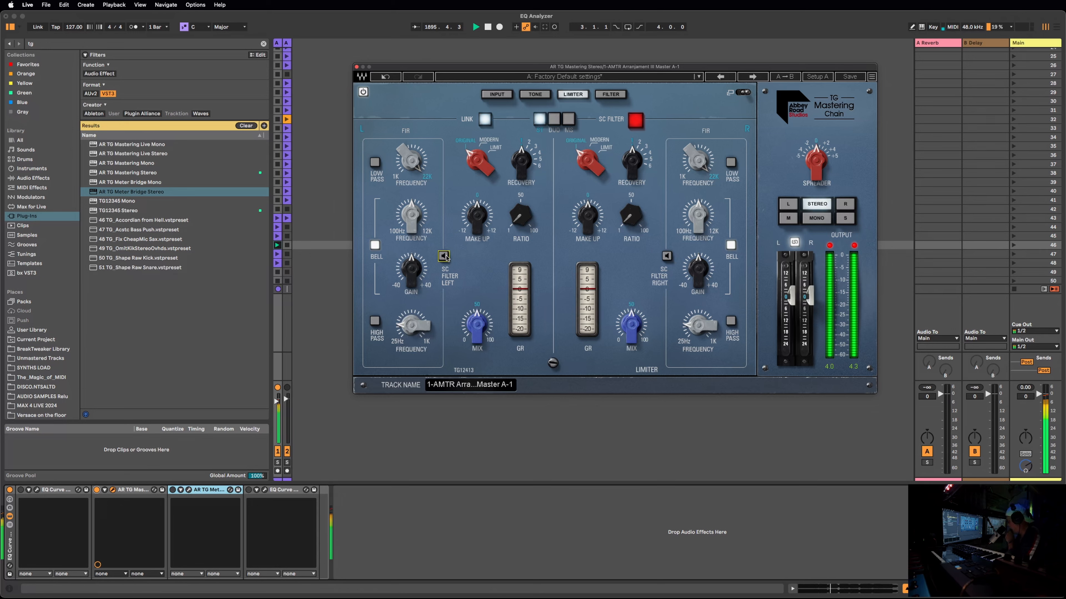
{"action": "left_click", "coordinate": [375, 245]}
{"action": "left_click_drag", "start_coordinate": [412, 339], "coordinate": [418, 341]}
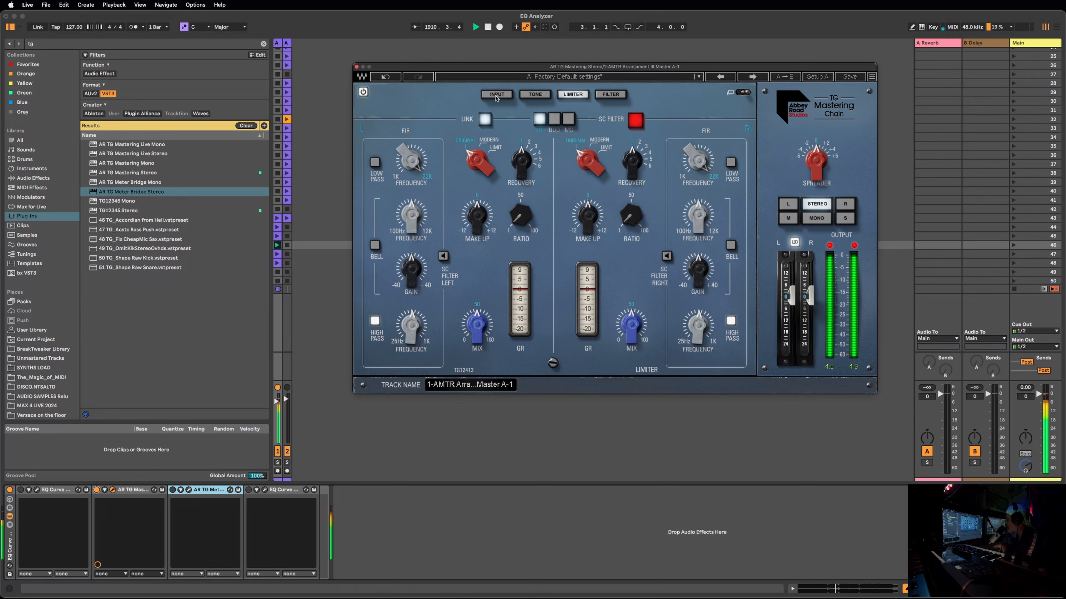
Review the expanded Tone and Input sections and reset the output clip indicators
{"action": "left_click", "coordinate": [527, 94]}
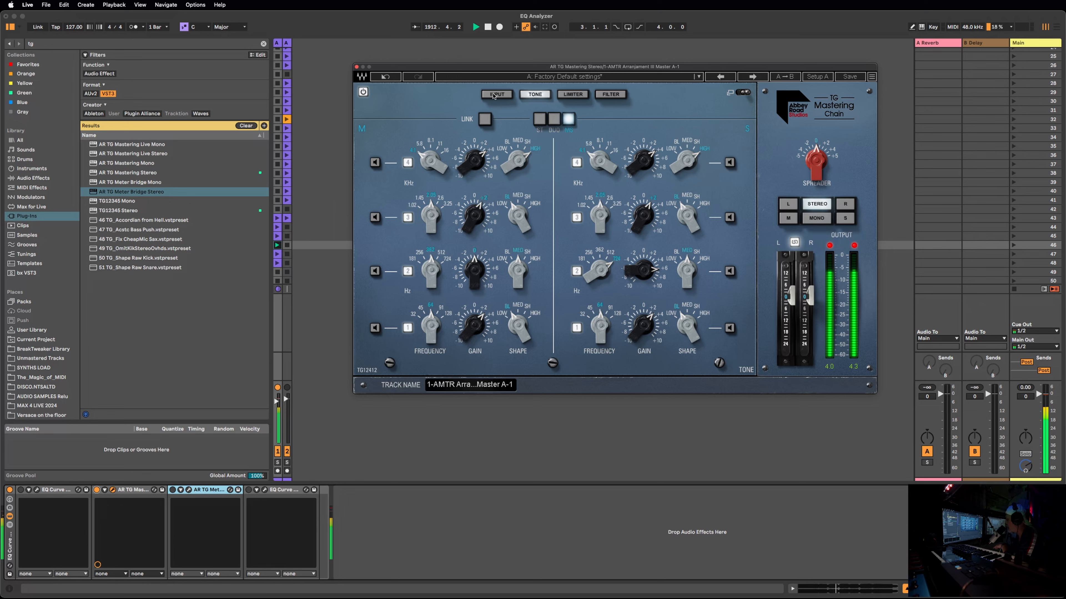
{"action": "left_click", "coordinate": [494, 96]}
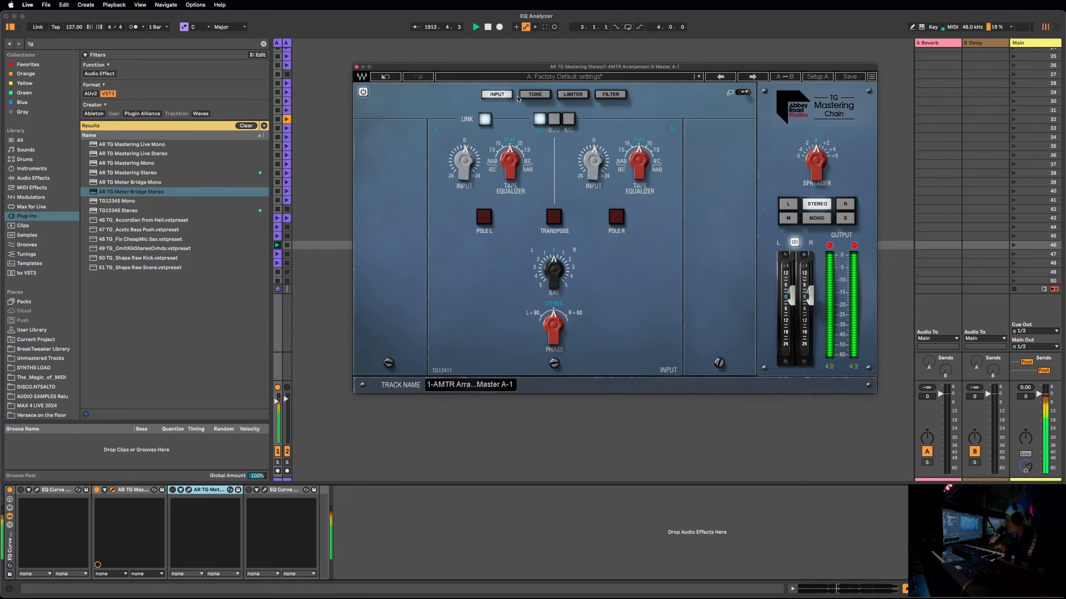
{"action": "left_click", "coordinate": [537, 95]}
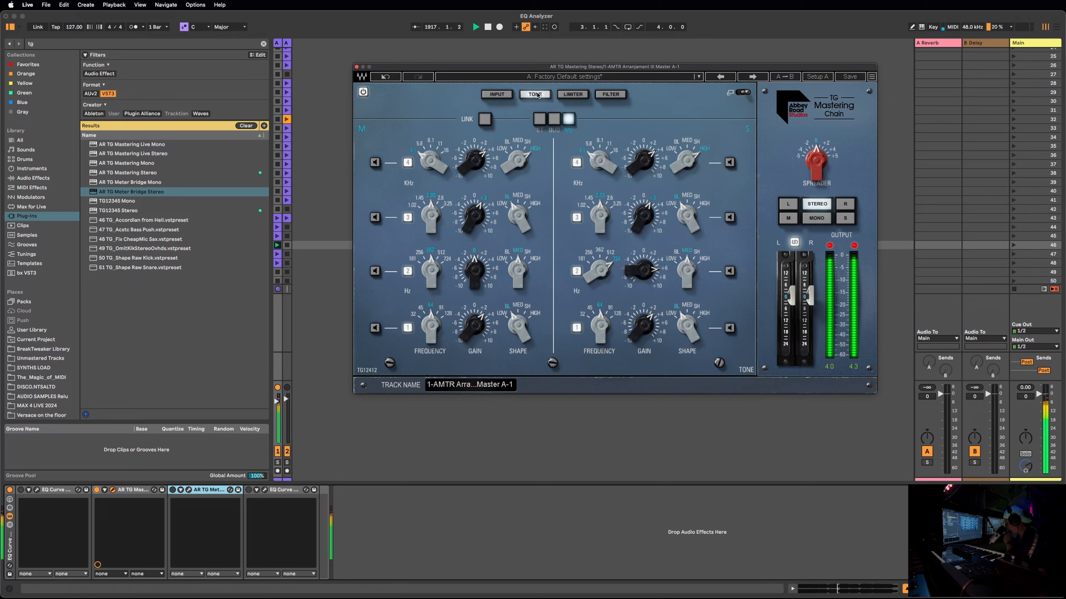
{"action": "left_click", "coordinate": [502, 96]}
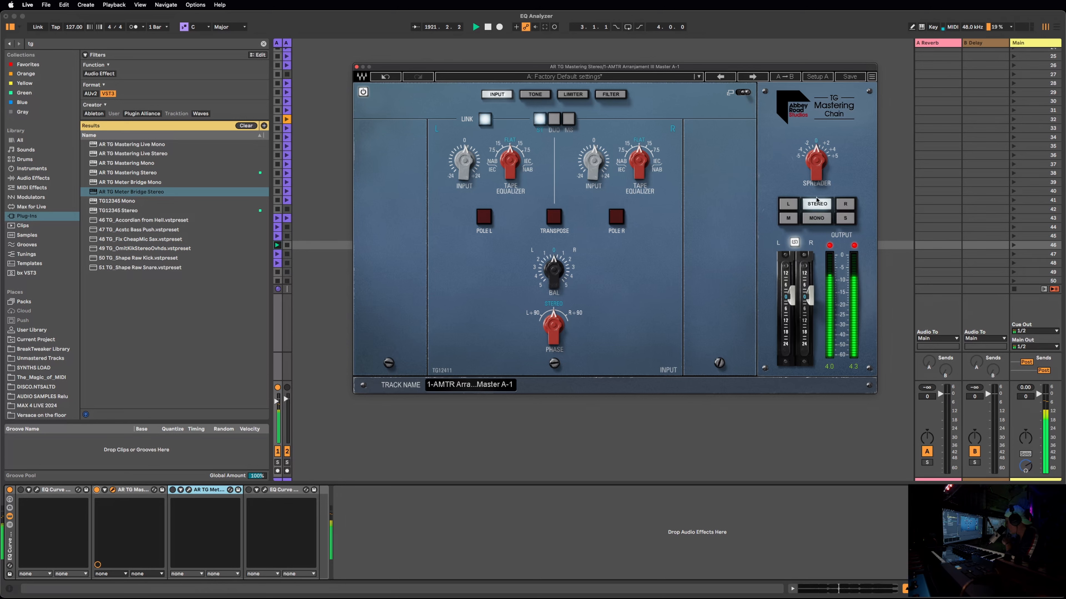
{"action": "left_click", "coordinate": [854, 245]}
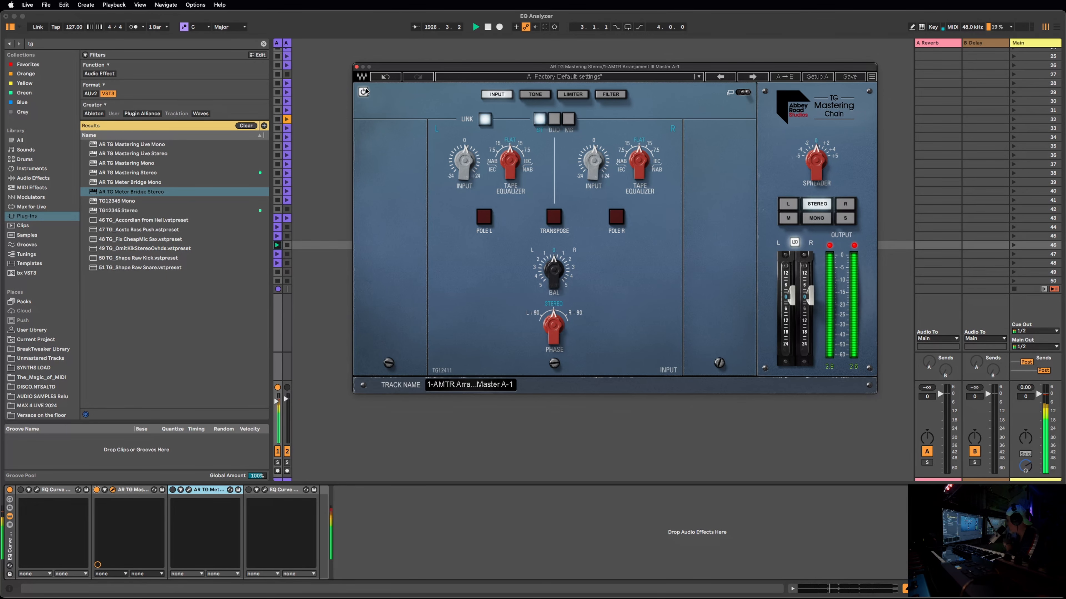
Close the TG Mastering Chain window and open the UAD Oxford Limiter on the Main track
{"action": "left_click", "coordinate": [356, 67]}
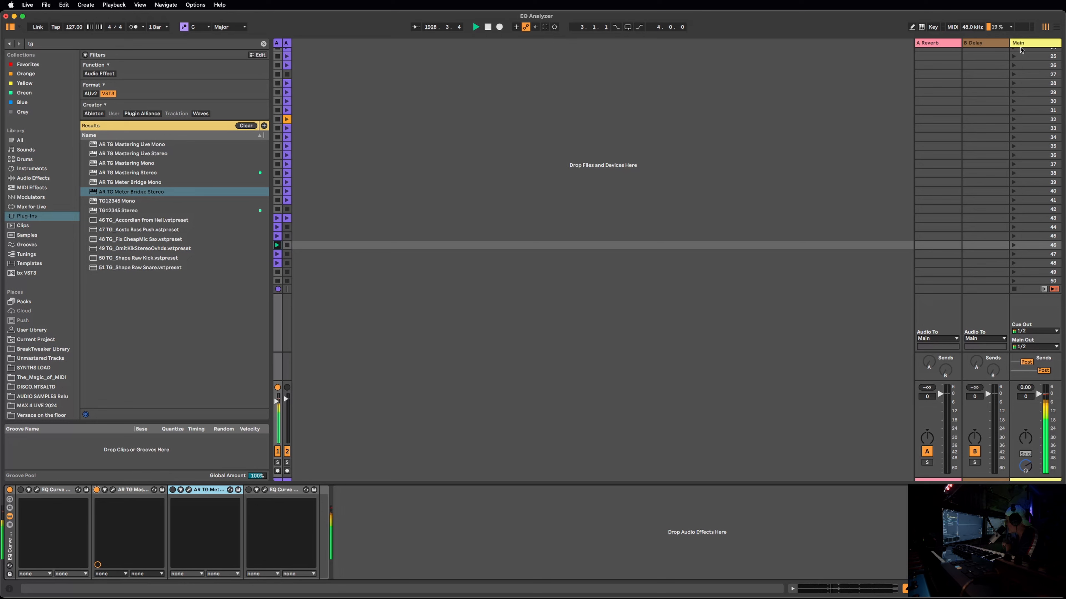
{"action": "left_click", "coordinate": [1028, 44]}
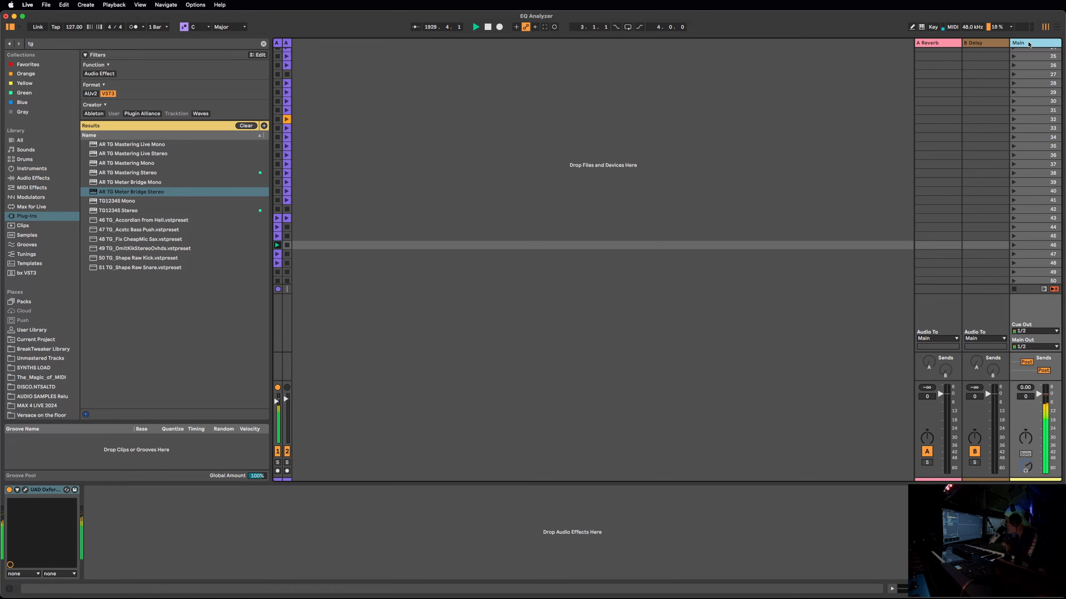
{"action": "left_click", "coordinate": [26, 489]}
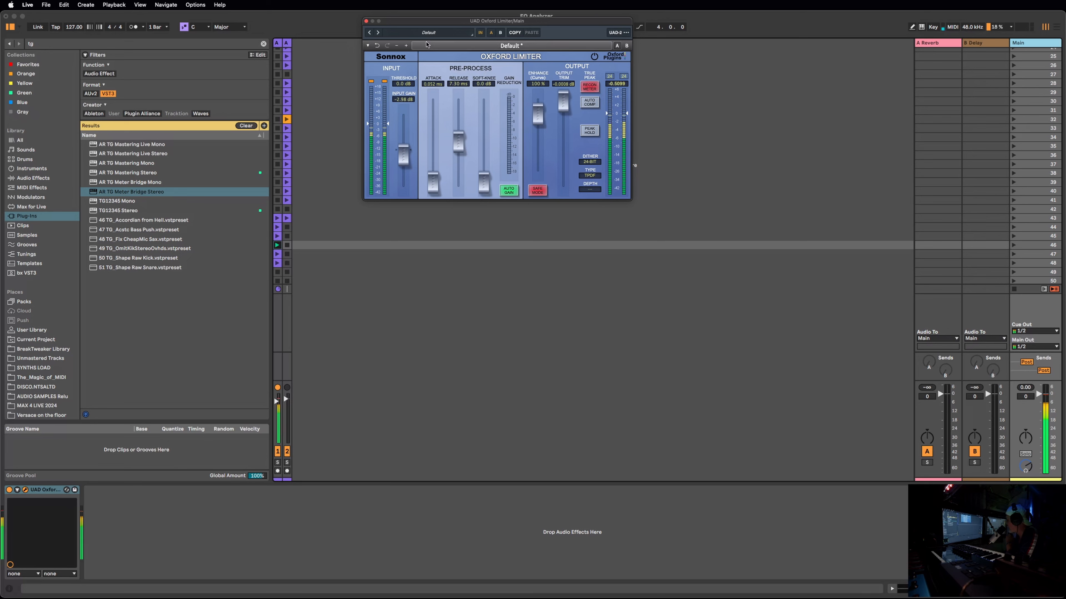
Filter the Oxford Limiter presets by the Master tag and load the "Gentle Master Enhance" preset
{"action": "left_click", "coordinate": [511, 45]}
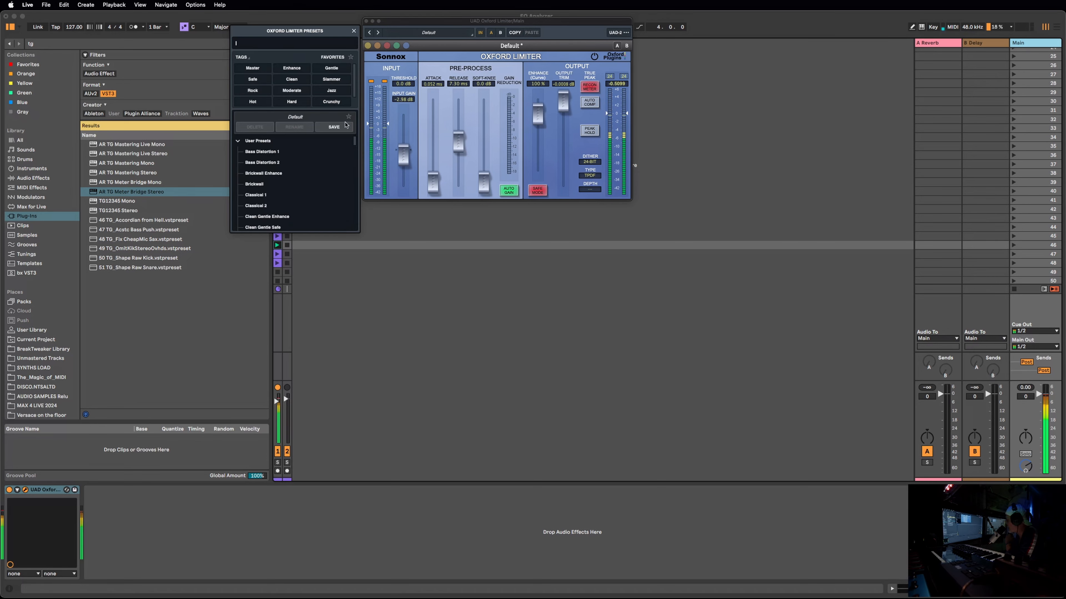
{"action": "left_click", "coordinate": [258, 69]}
{"action": "scroll", "coordinate": [324, 192], "scroll_direction": "down", "scroll_amount": 5}
{"action": "scroll", "coordinate": [324, 191], "scroll_direction": "up", "scroll_amount": 4}
{"action": "scroll", "coordinate": [324, 191], "scroll_direction": "down", "scroll_amount": 4}
{"action": "scroll", "coordinate": [324, 192], "scroll_direction": "down", "scroll_amount": 1}
{"action": "scroll", "coordinate": [260, 170], "scroll_direction": "up", "scroll_amount": 1}
{"action": "left_click", "coordinate": [267, 159]}
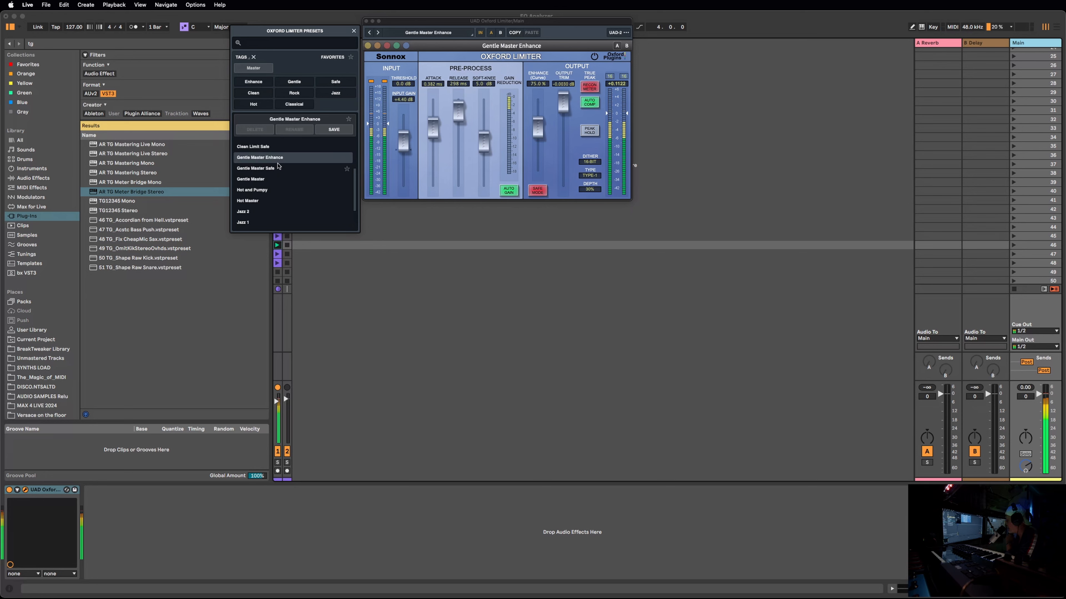
{"action": "left_click", "coordinate": [354, 31]}
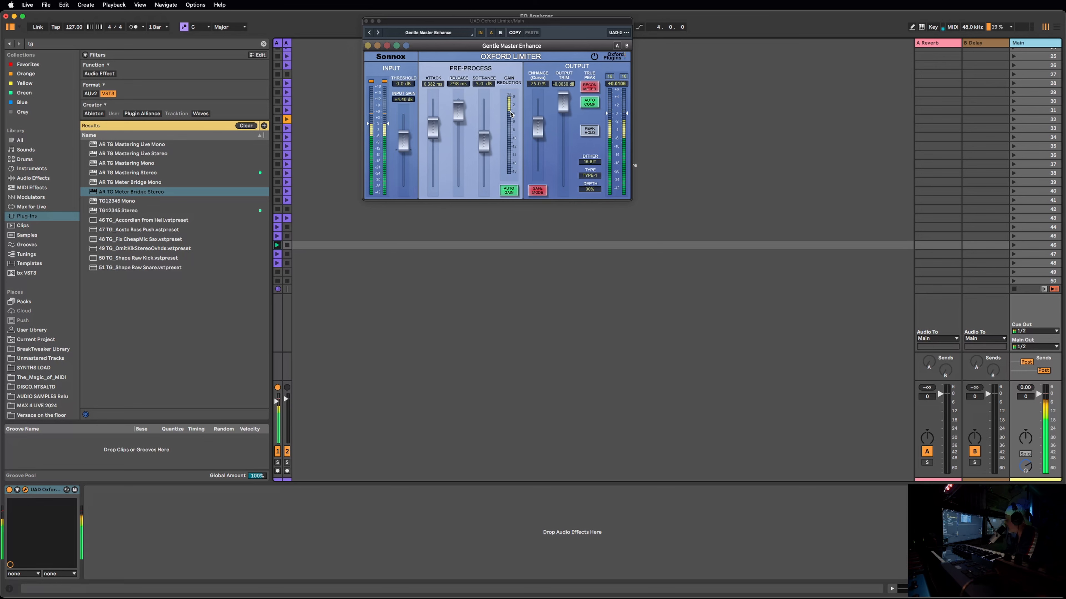
Lower the Oxford Limiter's input gain to about -0.85 dB and raise its output trim slightly
{"action": "mouse_move", "coordinate": [402, 145]}
{"action": "left_mouse_down"}
{"action": "mouse_move", "coordinate": [402, 176]}
{"action": "mouse_move", "coordinate": [404, 155]}
{"action": "left_mouse_up"}
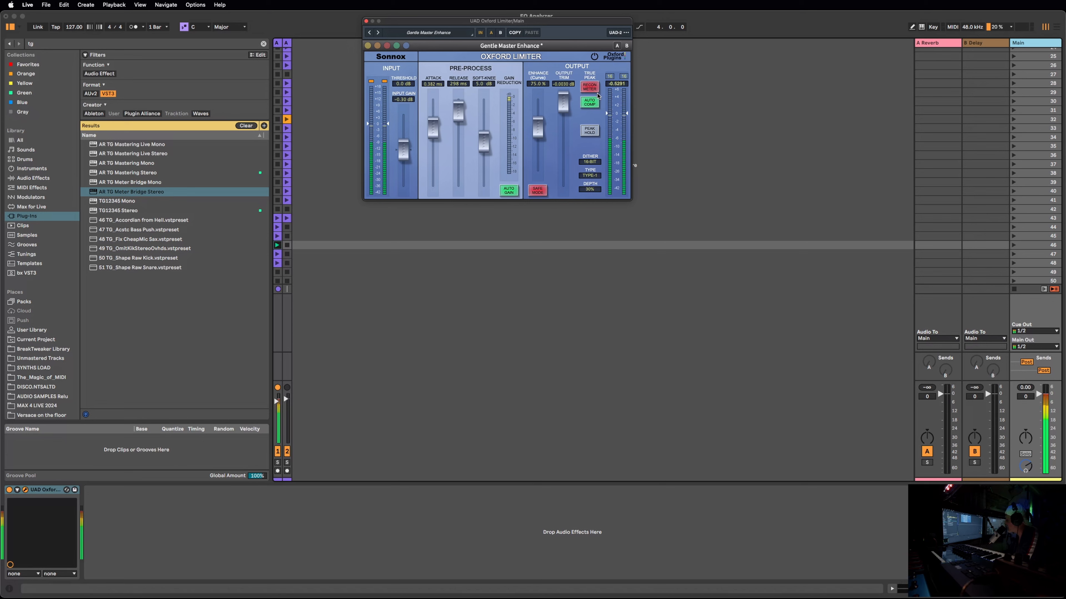
{"action": "left_click_drag", "start_coordinate": [403, 153], "coordinate": [403, 156]}
{"action": "left_click_drag", "start_coordinate": [565, 98], "coordinate": [565, 92]}
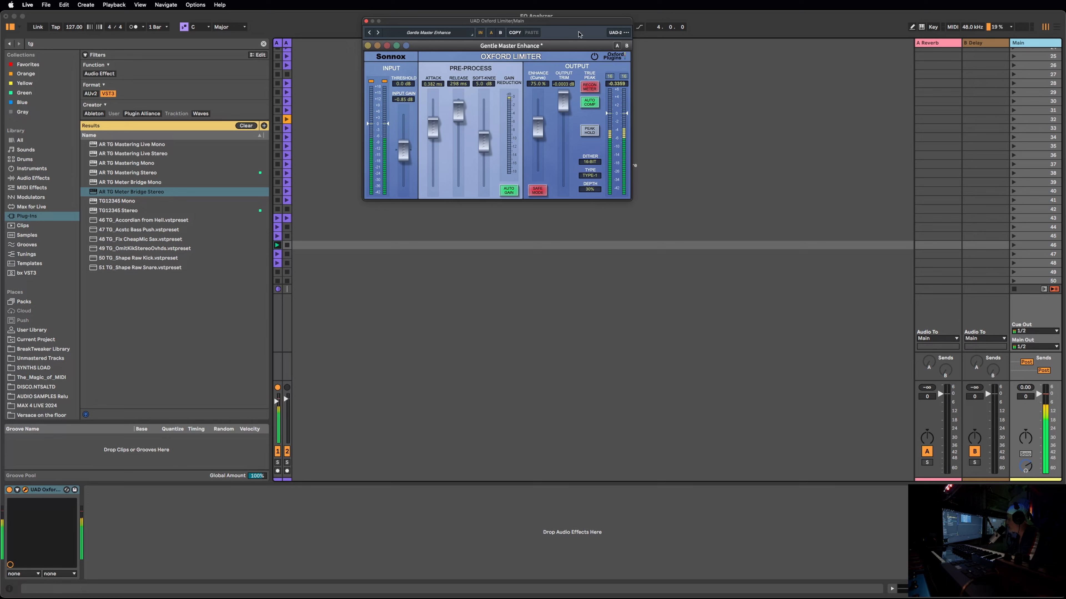
Close the Oxford Limiter, select the first audio track and bypass its TG Mastering Stereo device
{"action": "left_click", "coordinate": [366, 20]}
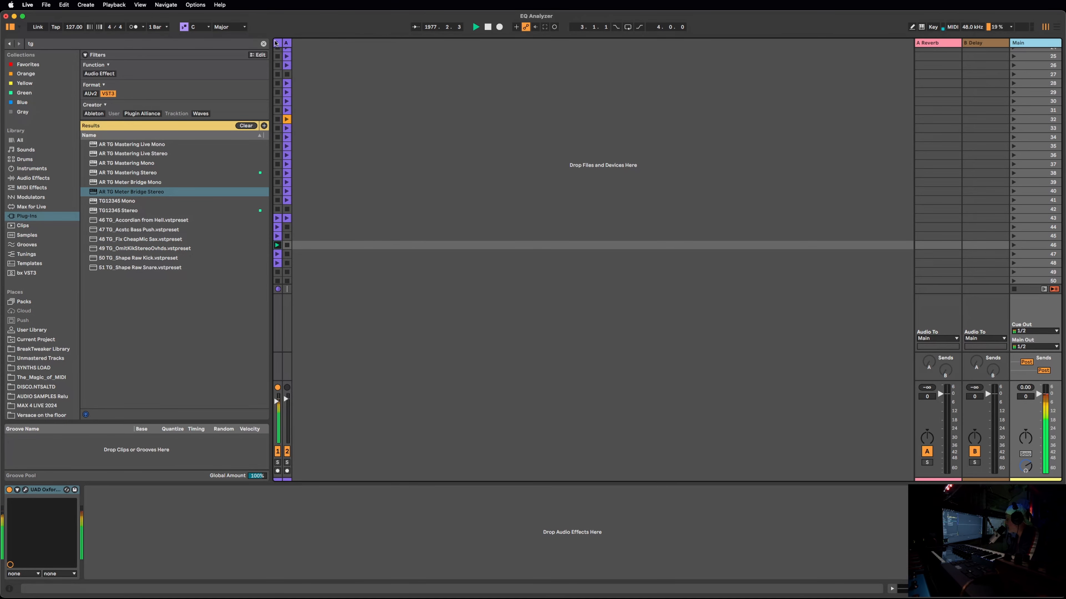
{"action": "left_click", "coordinate": [276, 43]}
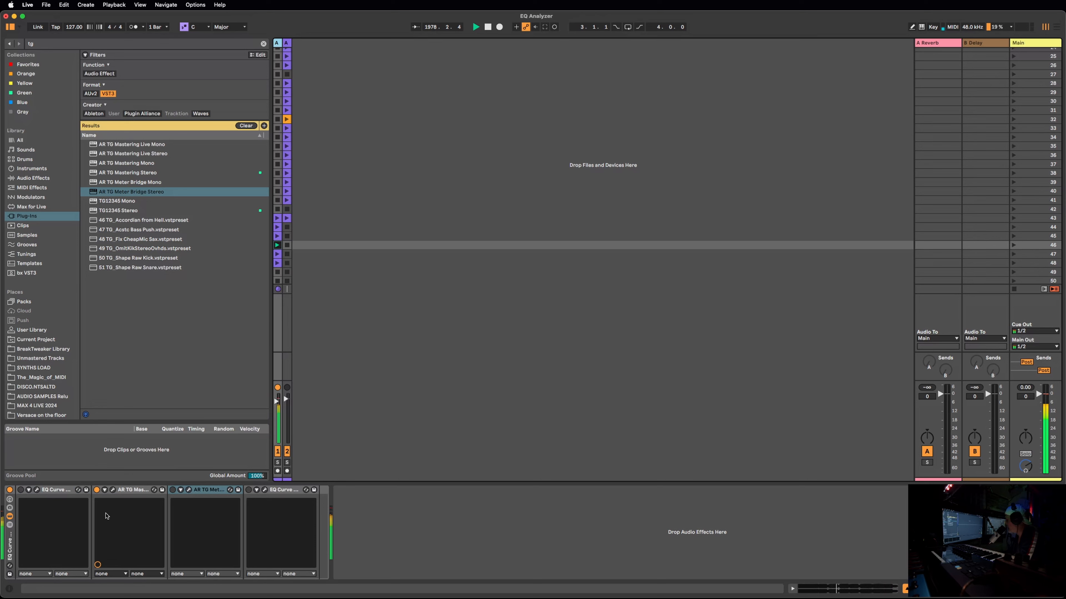
{"action": "left_click", "coordinate": [97, 490]}
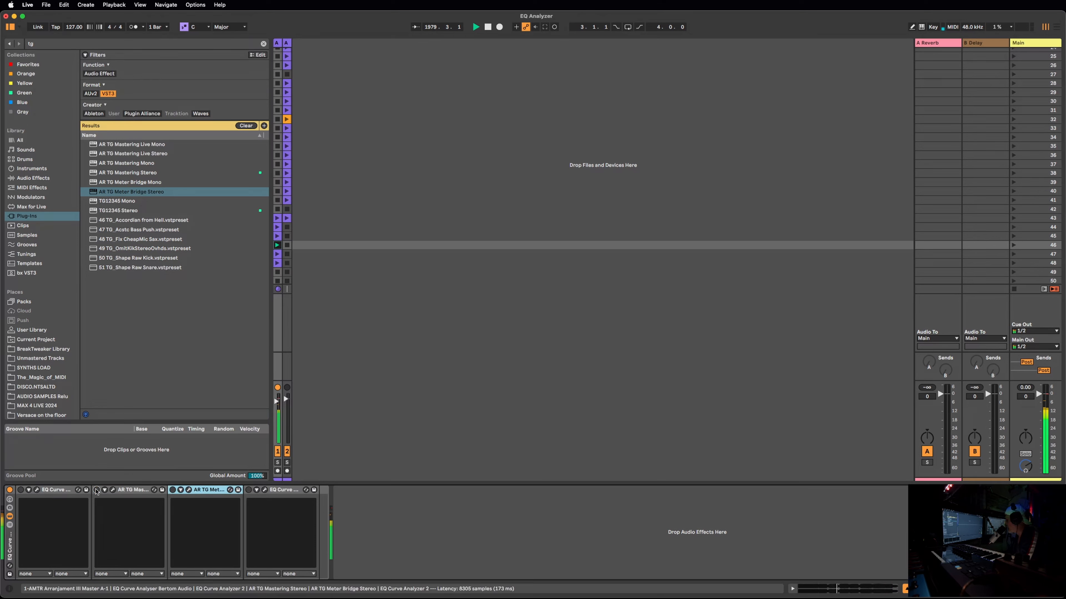
Re-enable the TG Mastering Stereo device and audition the first track's scene 48 clip, stopping it after playback
{"action": "left_click", "coordinate": [97, 489]}
{"action": "left_click", "coordinate": [278, 263]}
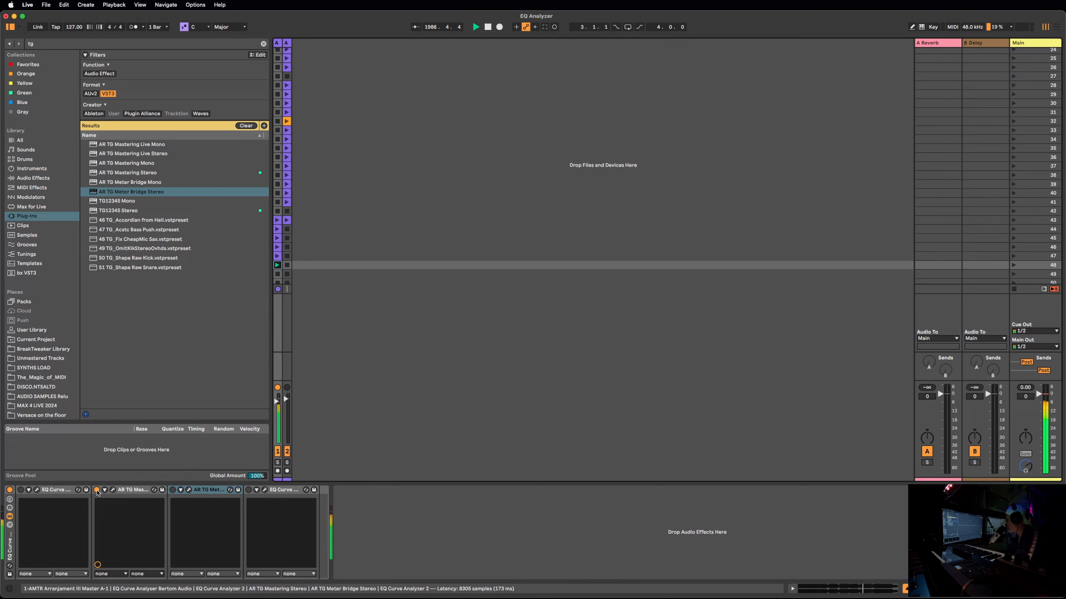
{"action": "scroll", "coordinate": [288, 302], "scroll_direction": "up", "scroll_amount": 1}
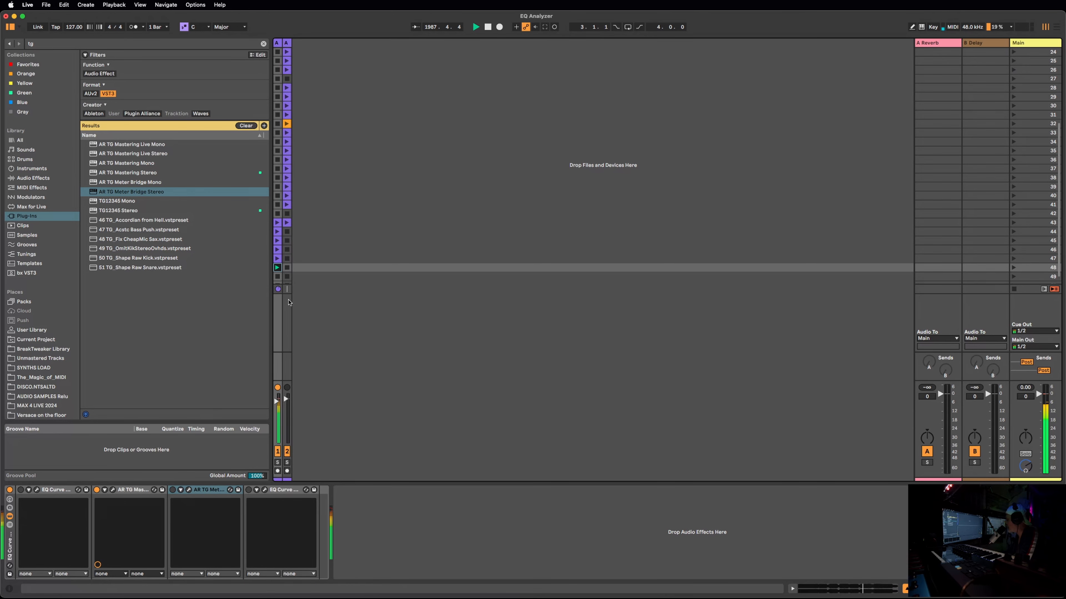
{"action": "scroll", "coordinate": [277, 260], "scroll_direction": "down", "scroll_amount": 2}
{"action": "left_click", "coordinate": [277, 262]}
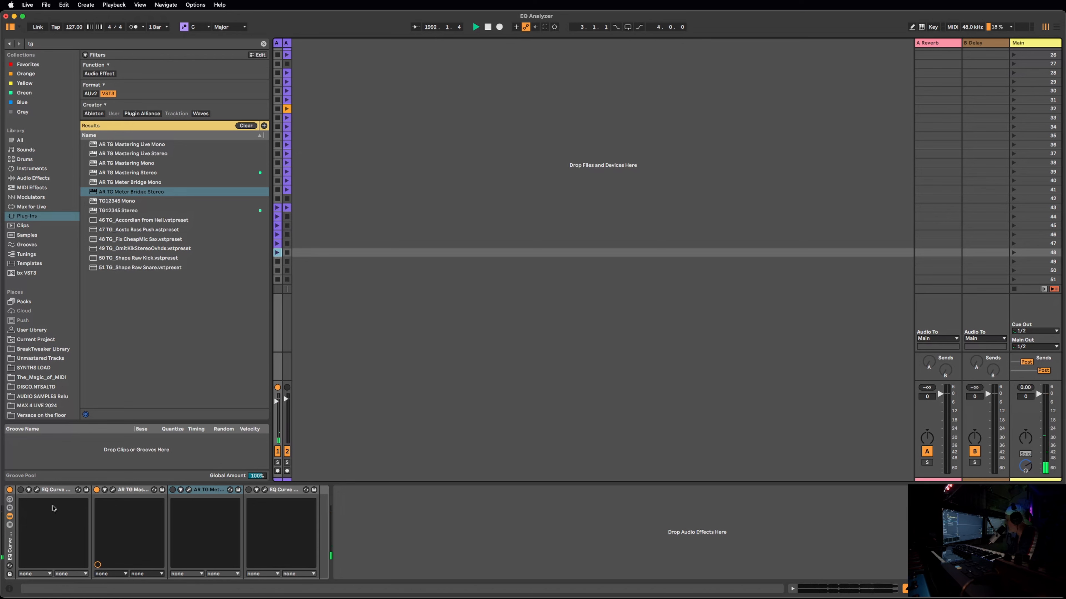
Enable both EQ Curve Analyzer devices around the mastering chain and view its response curve in the last analyzer's window
{"action": "left_click", "coordinate": [96, 490]}
{"action": "left_click", "coordinate": [97, 491]}
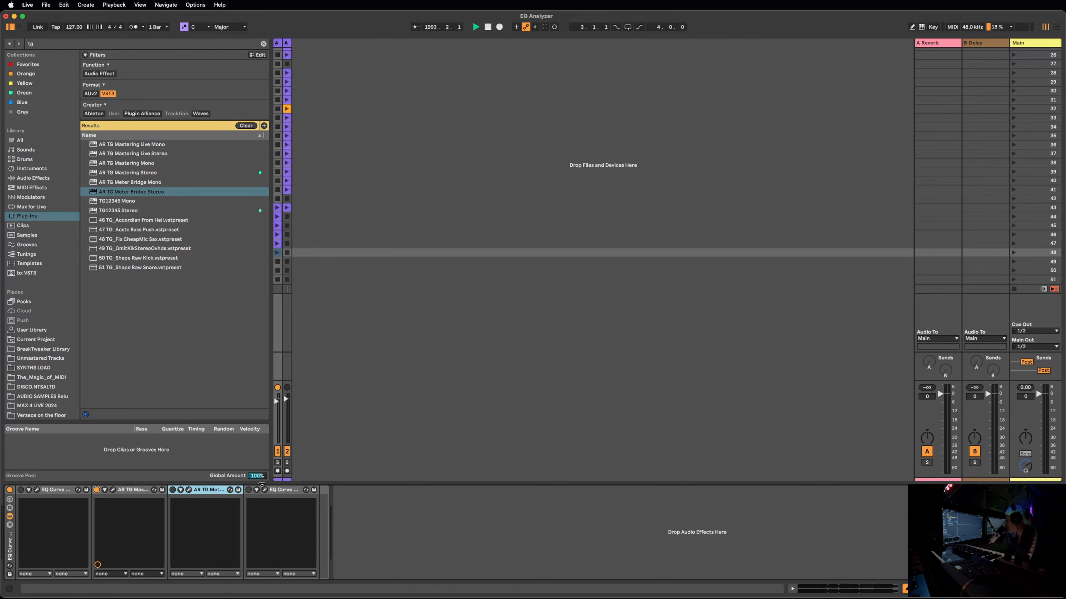
{"action": "left_click", "coordinate": [21, 490]}
{"action": "left_click", "coordinate": [248, 490]}
{"action": "left_click", "coordinate": [264, 490]}
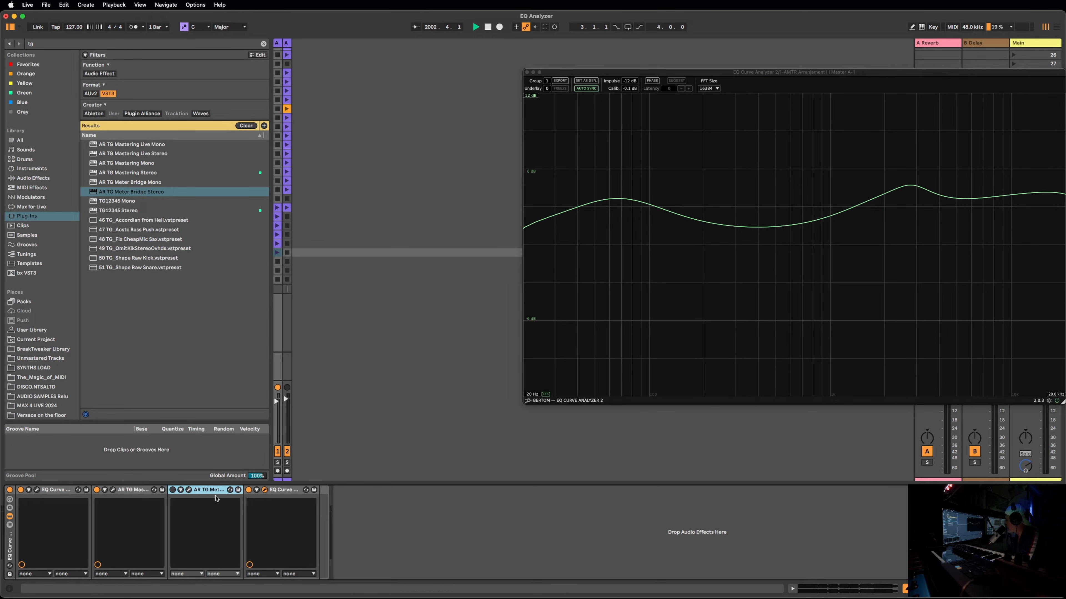
{"action": "left_click", "coordinate": [113, 490]}
{"action": "left_click", "coordinate": [113, 491]}
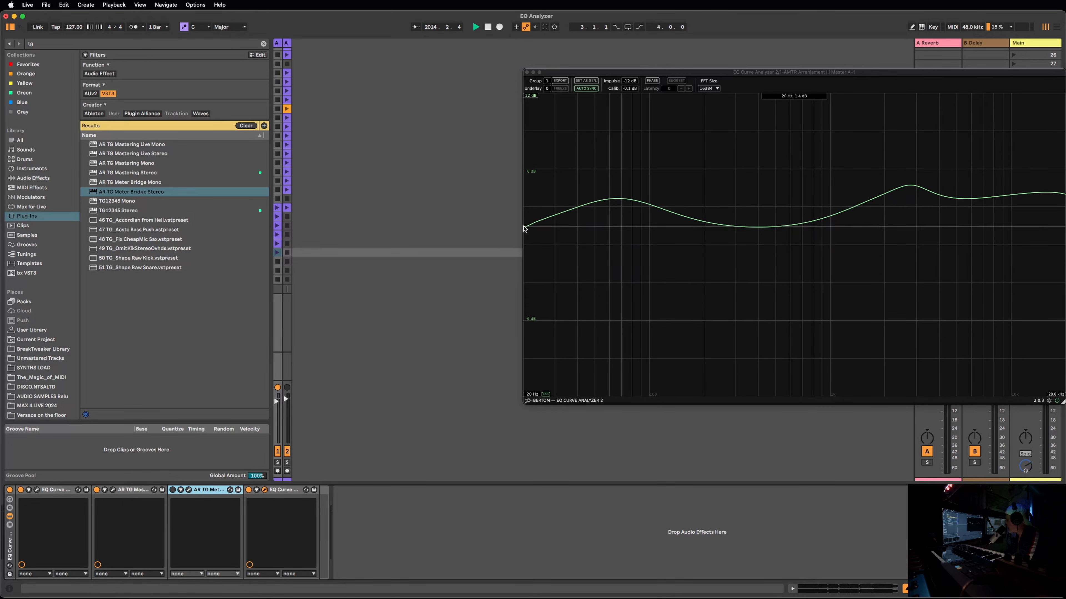
{"action": "left_click", "coordinate": [527, 73]}
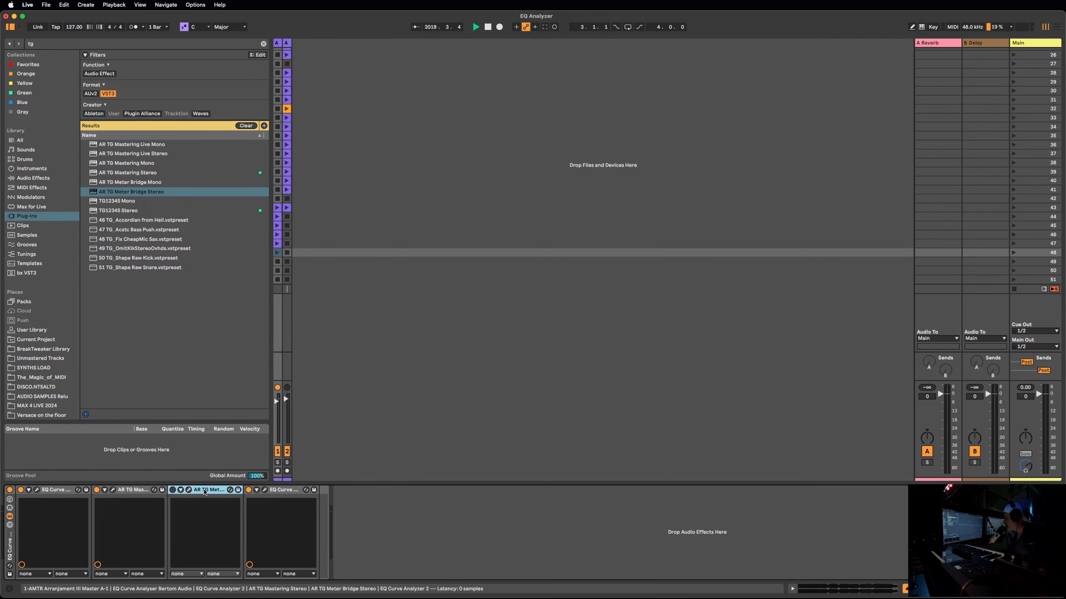
Reopen the TG Mastering Chain, return from the Input module to the full chain view and switch off the limiter's SC Filters
{"action": "left_click", "coordinate": [113, 490]}
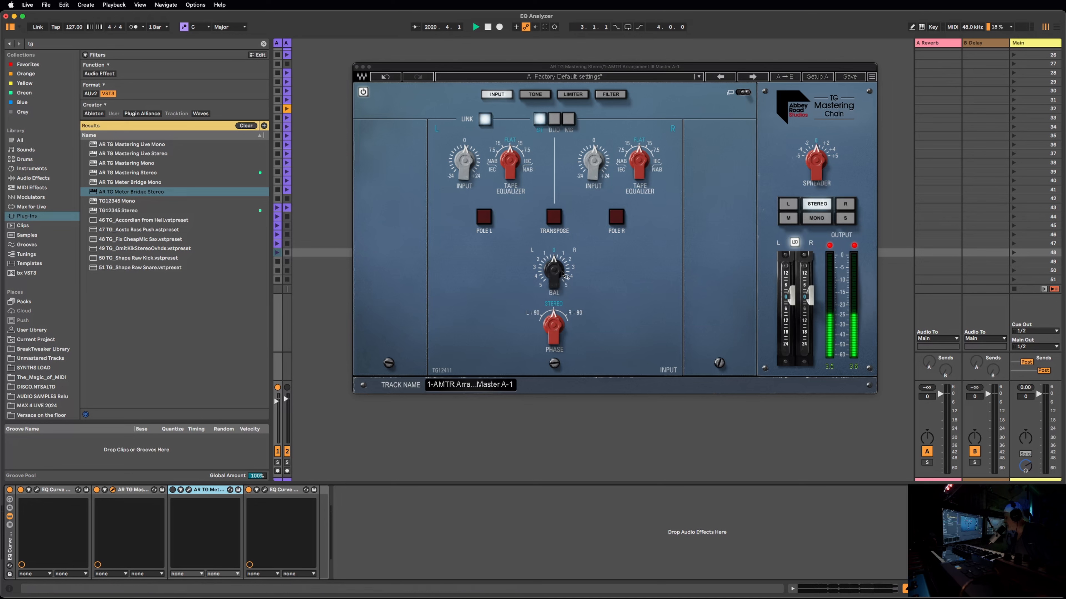
{"action": "left_click", "coordinate": [495, 96]}
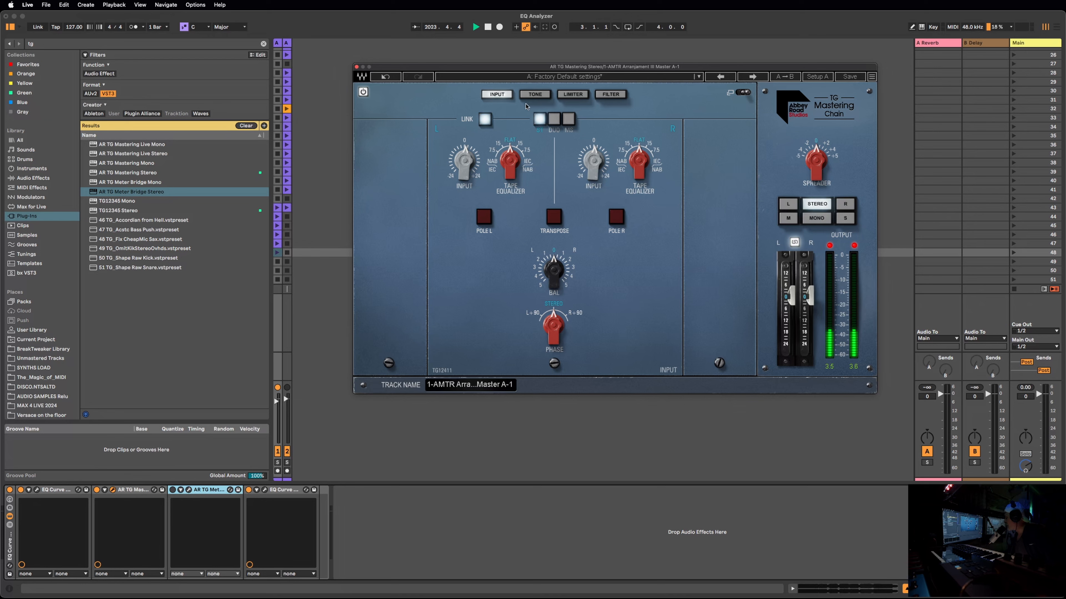
{"action": "left_click", "coordinate": [744, 92]}
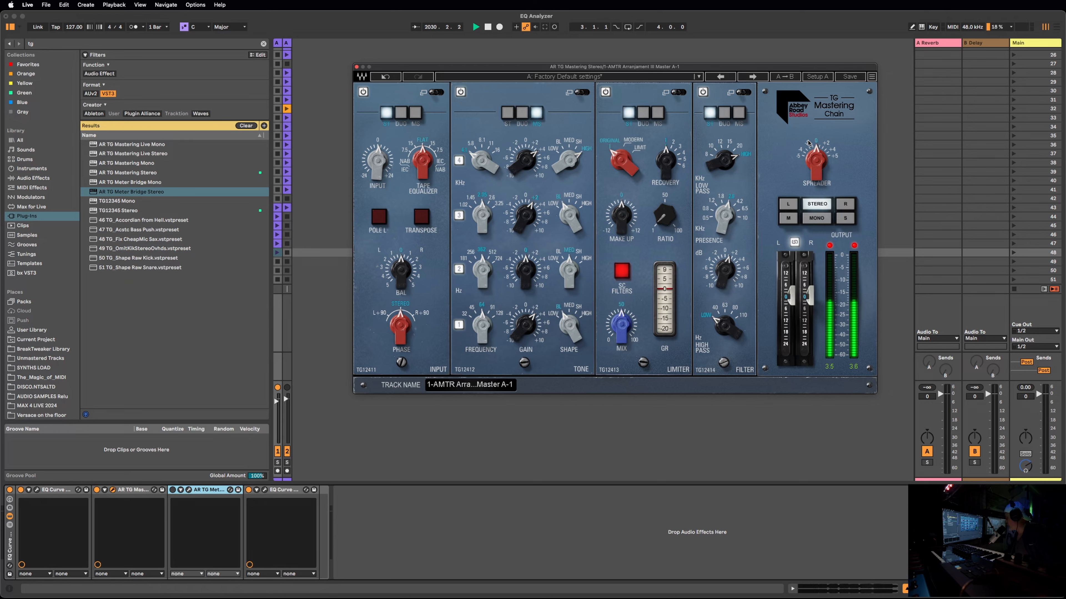
{"action": "left_click", "coordinate": [621, 271]}
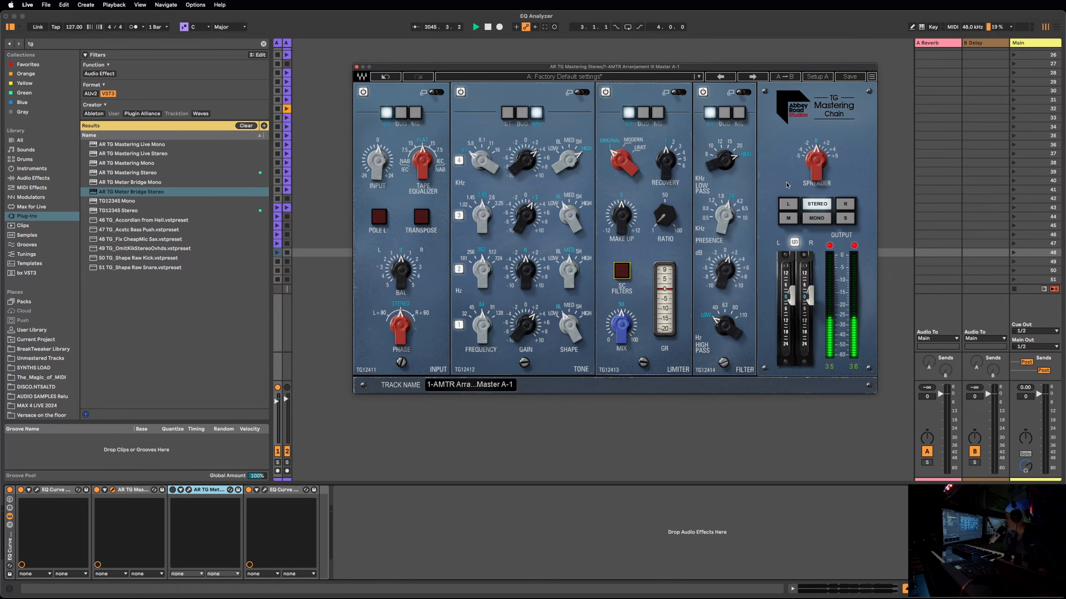
Look through the Abbey Road TG Mastering Chain user guide PDF, including the limiter side-chain and Meter Bridge sections
{"action": "left_click", "coordinate": [871, 76]}
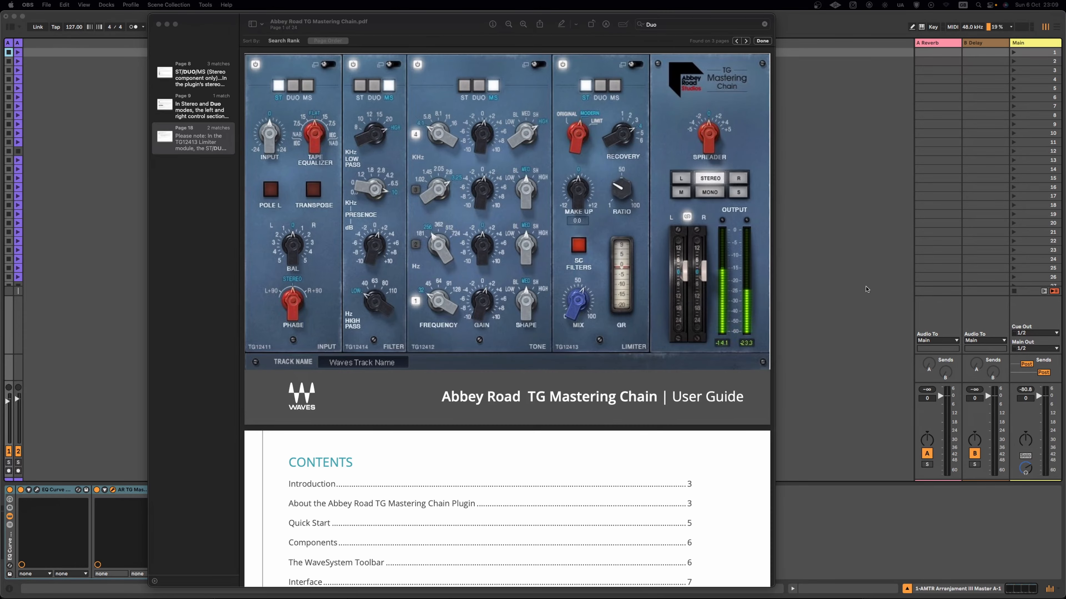
{"action": "scroll", "coordinate": [598, 206], "scroll_direction": "down", "scroll_amount": 15}
{"action": "scroll", "coordinate": [599, 206], "scroll_direction": "down", "scroll_amount": 15}
{"action": "scroll", "coordinate": [598, 207], "scroll_direction": "down", "scroll_amount": 12}
{"action": "scroll", "coordinate": [598, 207], "scroll_direction": "down", "scroll_amount": 15}
{"action": "scroll", "coordinate": [596, 210], "scroll_direction": "down", "scroll_amount": 15}
{"action": "scroll", "coordinate": [597, 210], "scroll_direction": "down", "scroll_amount": 20}
{"action": "scroll", "coordinate": [596, 209], "scroll_direction": "down", "scroll_amount": 20}
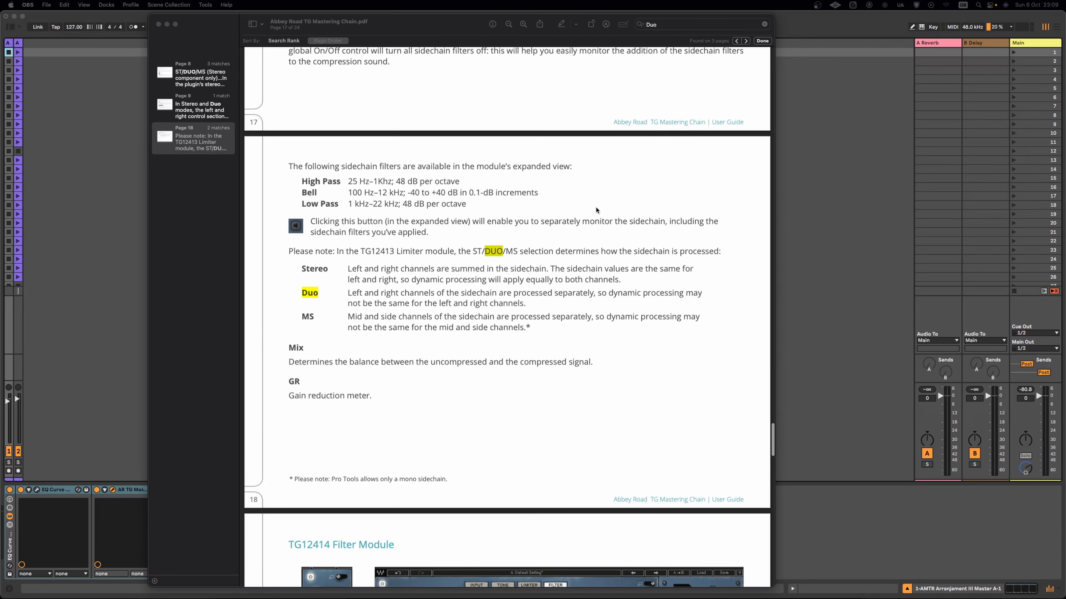
{"action": "scroll", "coordinate": [596, 210], "scroll_direction": "down", "scroll_amount": 20}
{"action": "scroll", "coordinate": [596, 210], "scroll_direction": "down", "scroll_amount": 20}
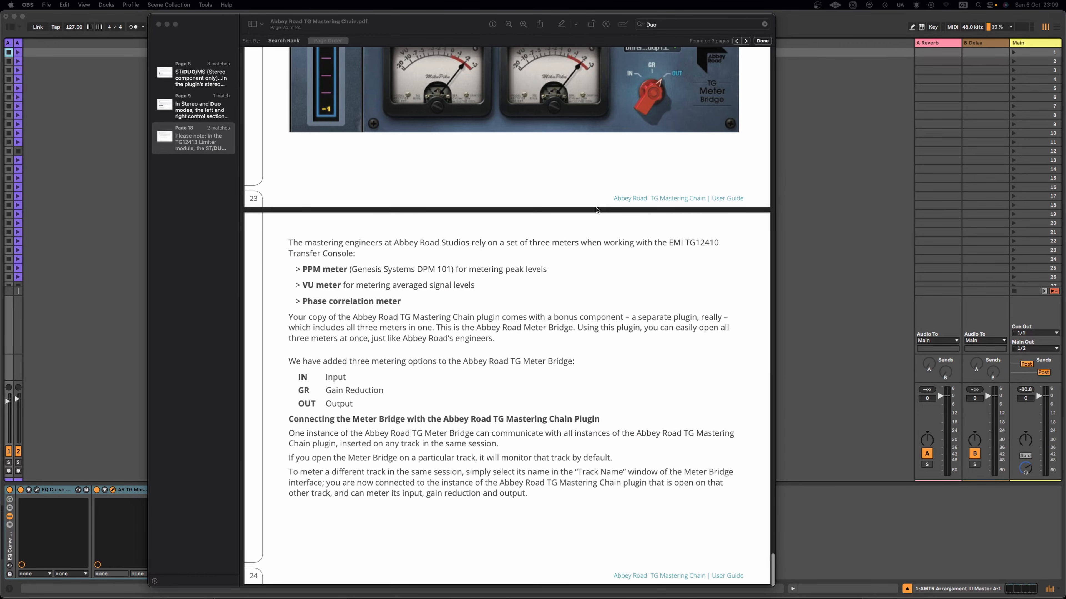
{"action": "scroll", "coordinate": [596, 210], "scroll_direction": "up", "scroll_amount": 20}
{"action": "scroll", "coordinate": [596, 210], "scroll_direction": "up", "scroll_amount": 5}
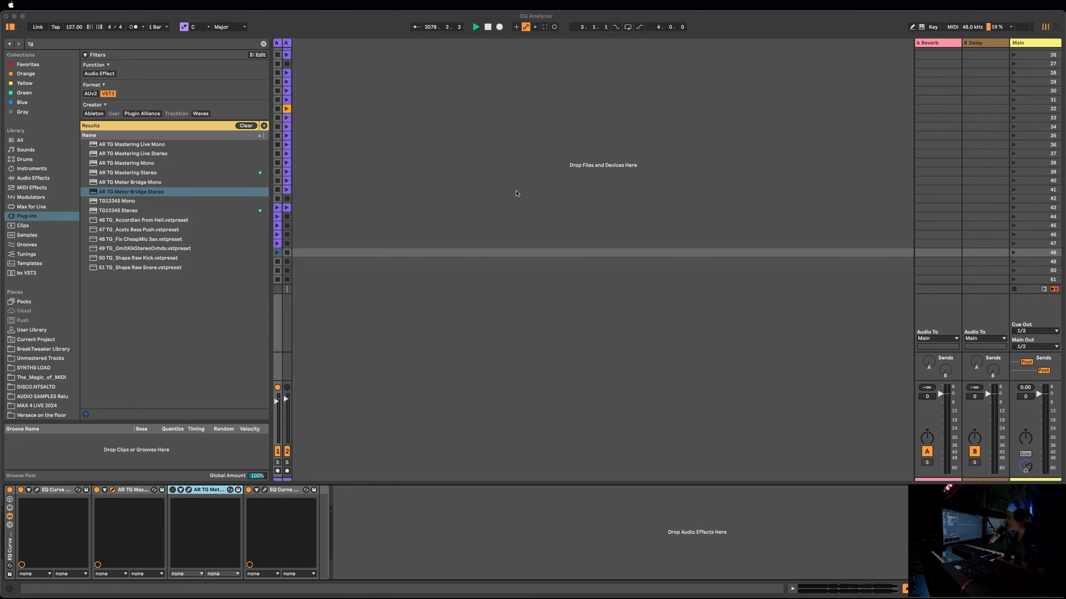
Review the TG Mastering Chain's full view and its EQ curve in the last EQ Curve Analyzer, closing both windows when done
{"action": "left_click", "coordinate": [112, 490]}
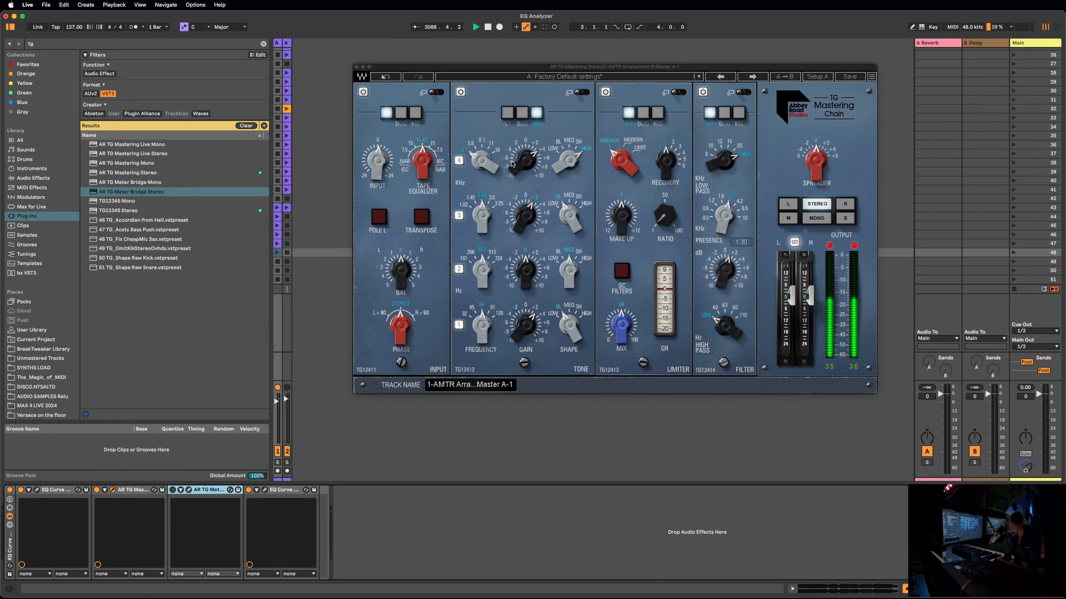
{"action": "mouse_move", "coordinate": [522, 158]}
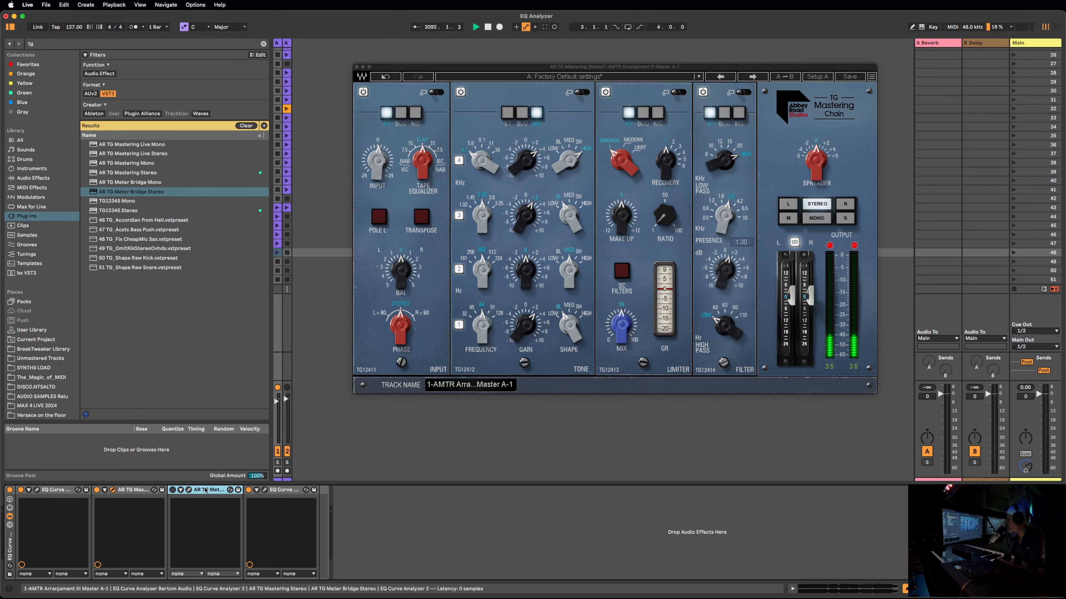
{"action": "left_click", "coordinate": [265, 490]}
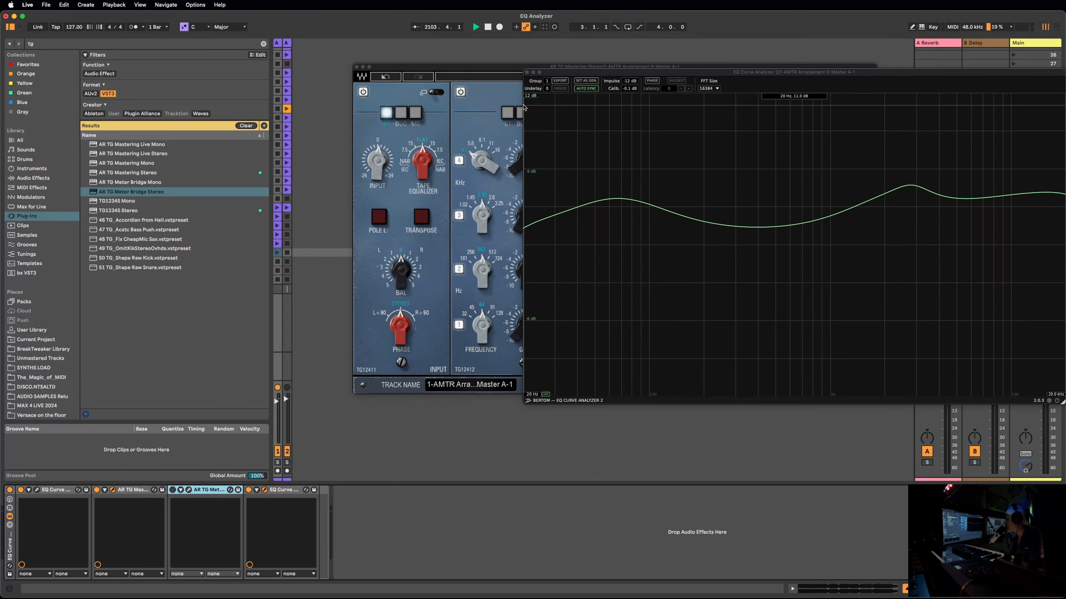
{"action": "left_click", "coordinate": [527, 72]}
{"action": "left_click", "coordinate": [356, 66]}
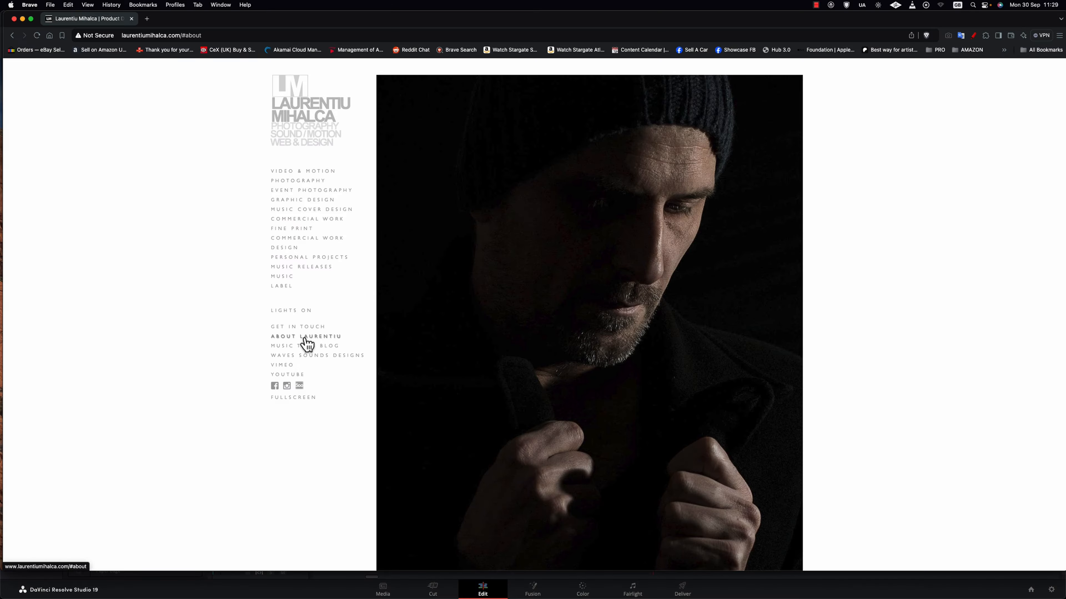
Switch to the Brave browser and look through the website's About page, covering the course certificates, CV and photo gallery
{"action": "scroll", "coordinate": [553, 318], "scroll_direction": "down", "scroll_amount": 15}
{"action": "scroll", "coordinate": [552, 314], "scroll_direction": "down", "scroll_amount": 15}
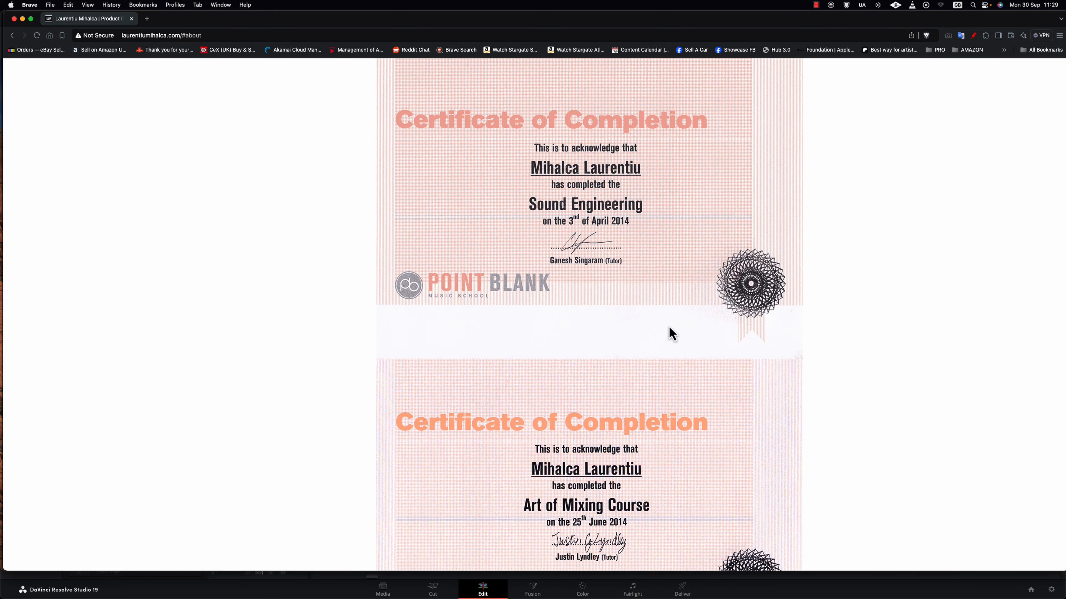
{"action": "scroll", "coordinate": [671, 334], "scroll_direction": "down", "scroll_amount": 10}
{"action": "scroll", "coordinate": [792, 316], "scroll_direction": "down", "scroll_amount": 10}
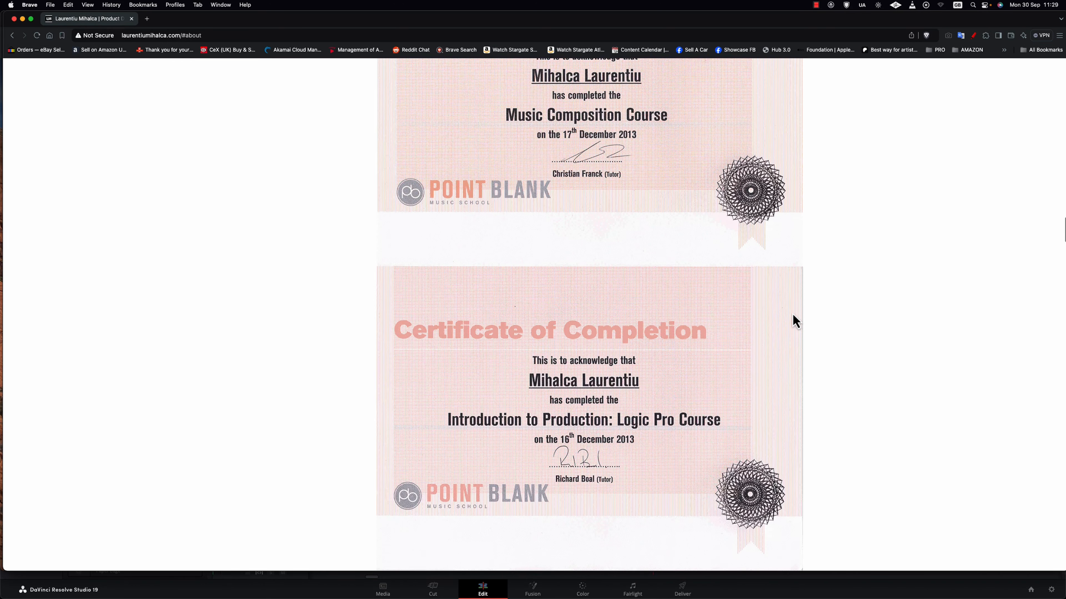
{"action": "scroll", "coordinate": [796, 322], "scroll_direction": "down", "scroll_amount": 10}
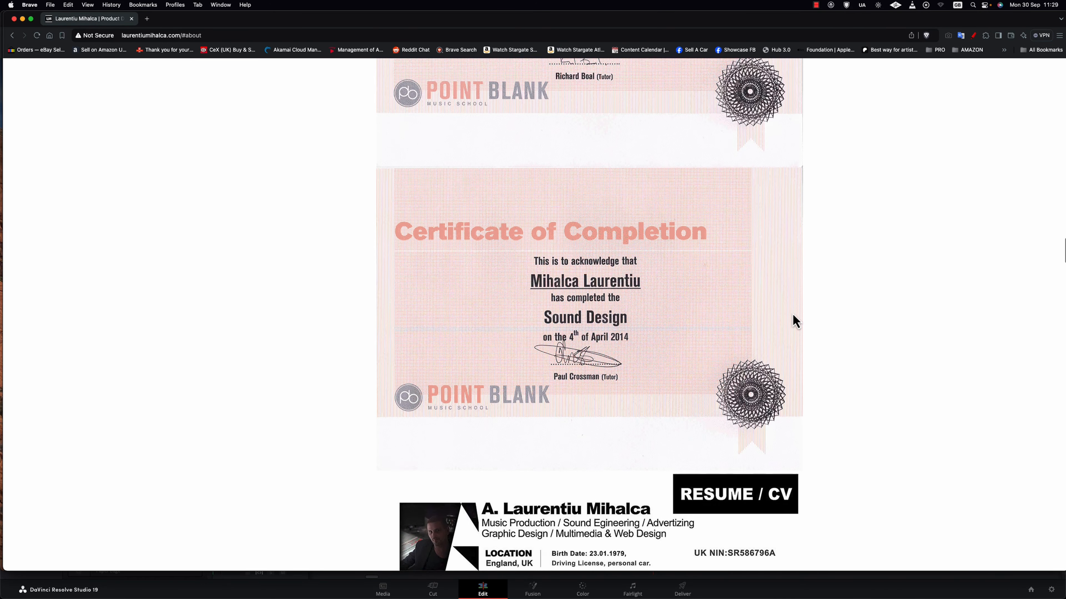
{"action": "scroll", "coordinate": [795, 321], "scroll_direction": "down", "scroll_amount": 15}
{"action": "scroll", "coordinate": [796, 322], "scroll_direction": "down", "scroll_amount": 15}
{"action": "scroll", "coordinate": [796, 322], "scroll_direction": "down", "scroll_amount": 12}
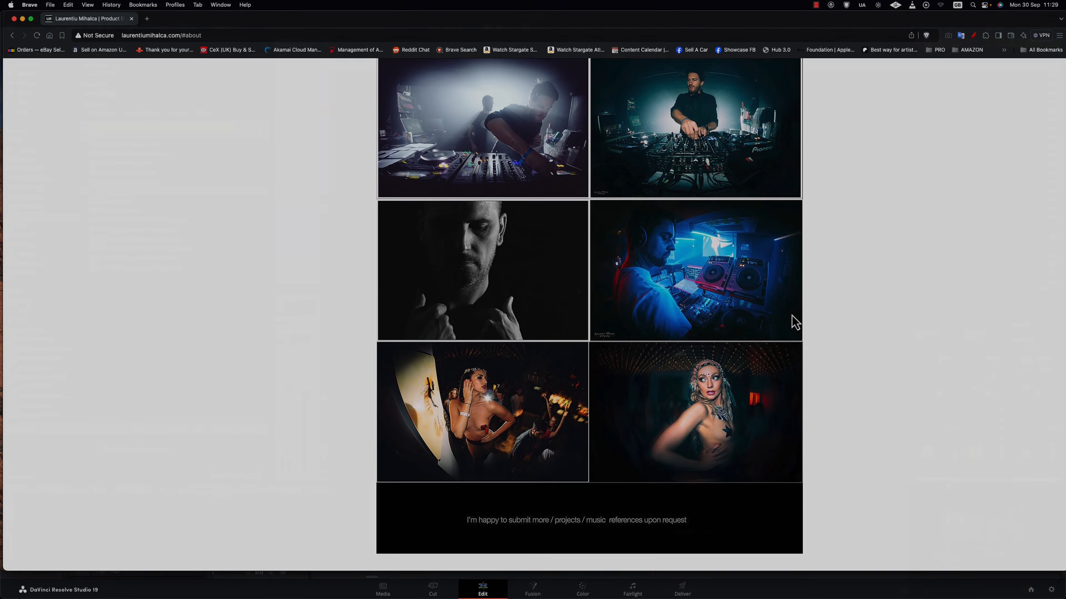